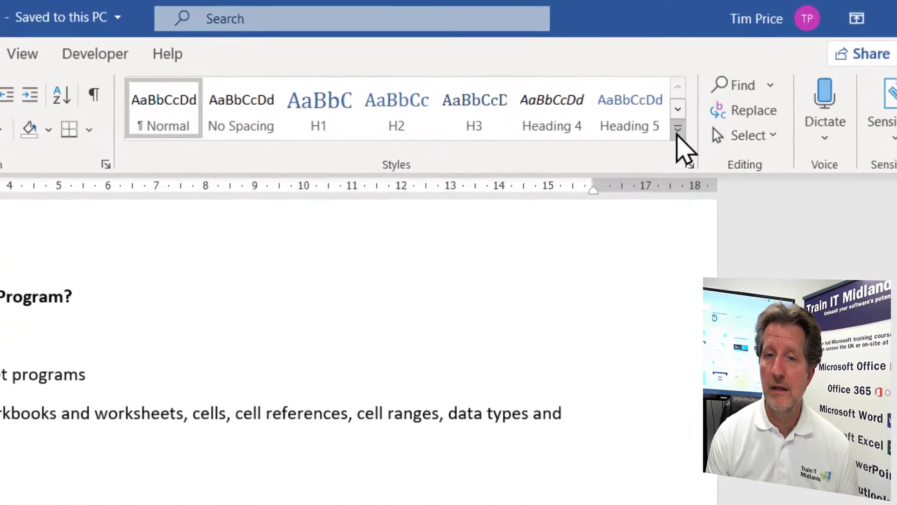
click(722, 90)
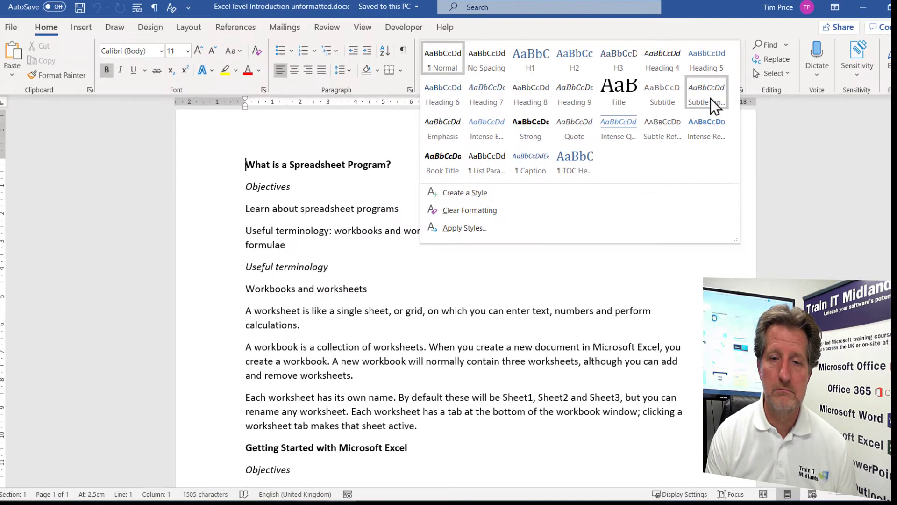
click(392, 460)
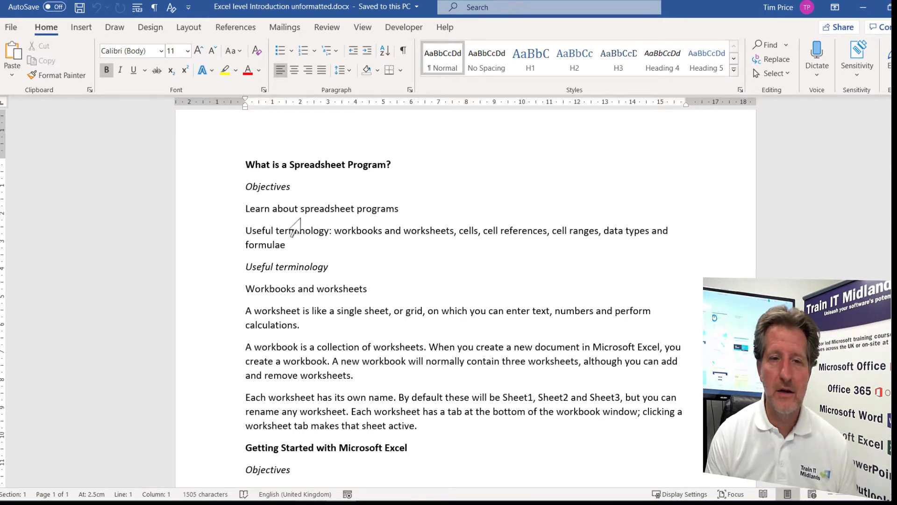
Try formatting the title "What is a Spreadsheet Program?" manually with font size 28, red text, underline and centre alignment.
click(217, 168)
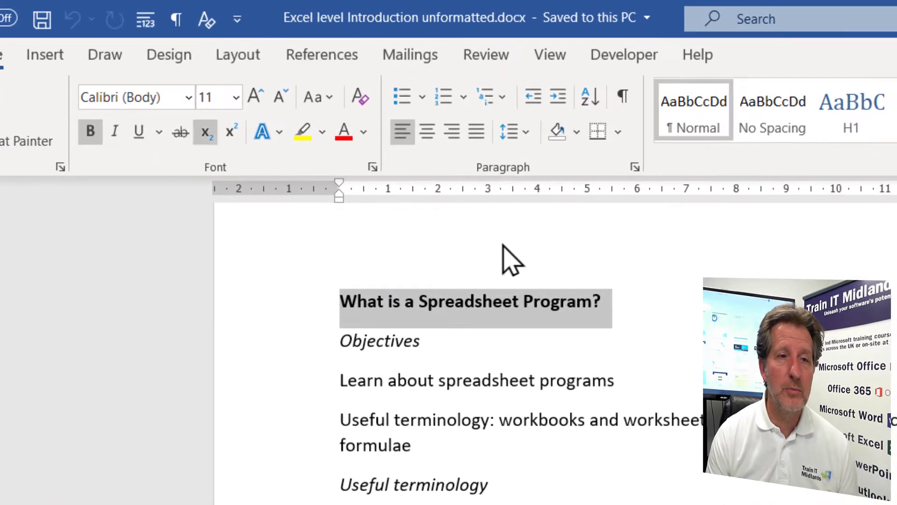
click(237, 99)
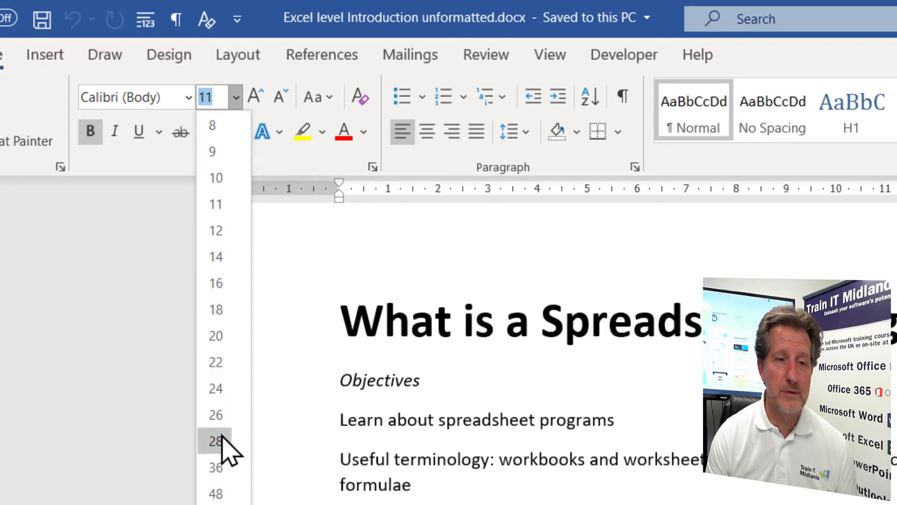
click(223, 442)
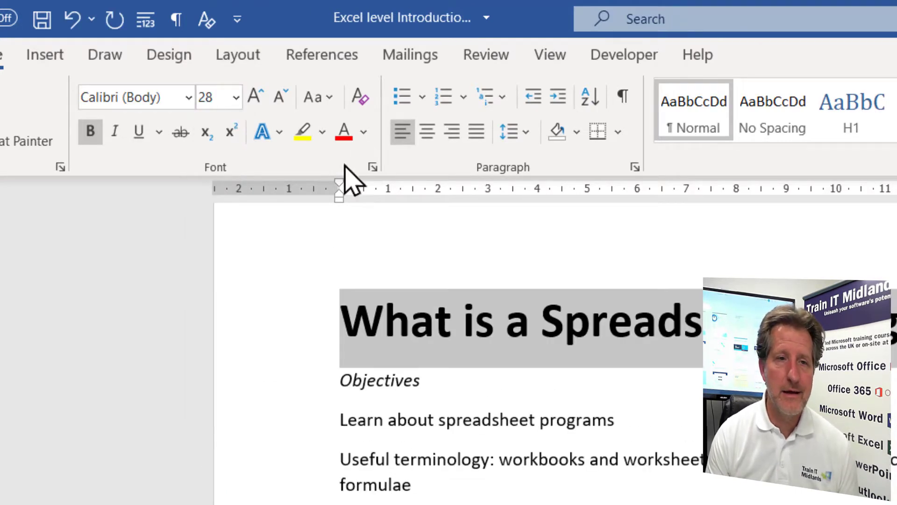
click(363, 132)
click(356, 370)
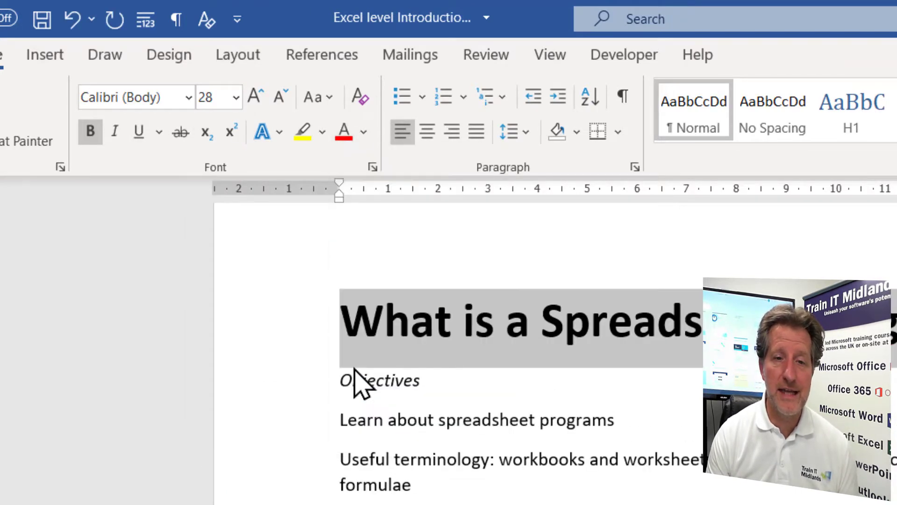
click(139, 132)
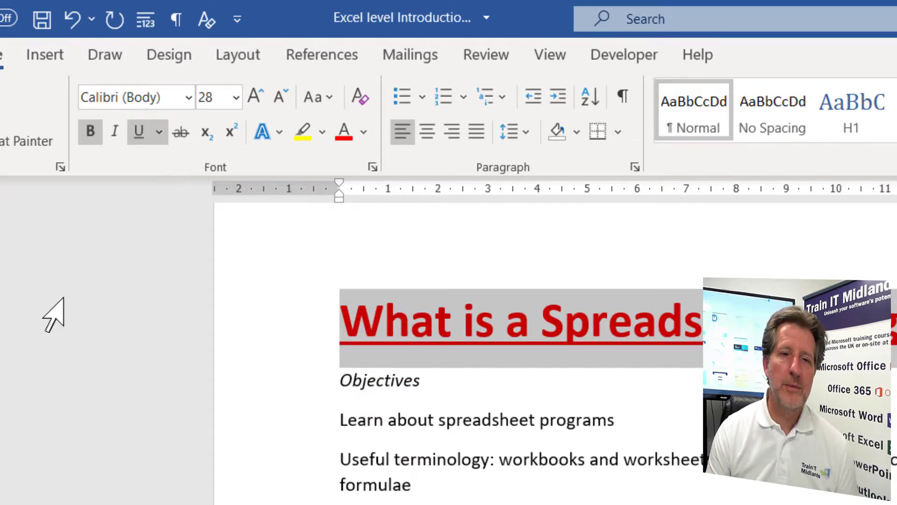
click(427, 133)
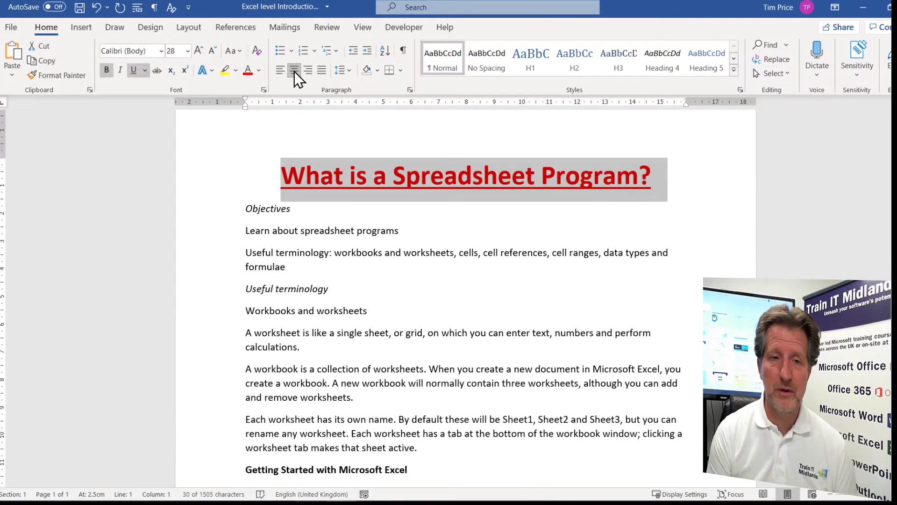
click(418, 228)
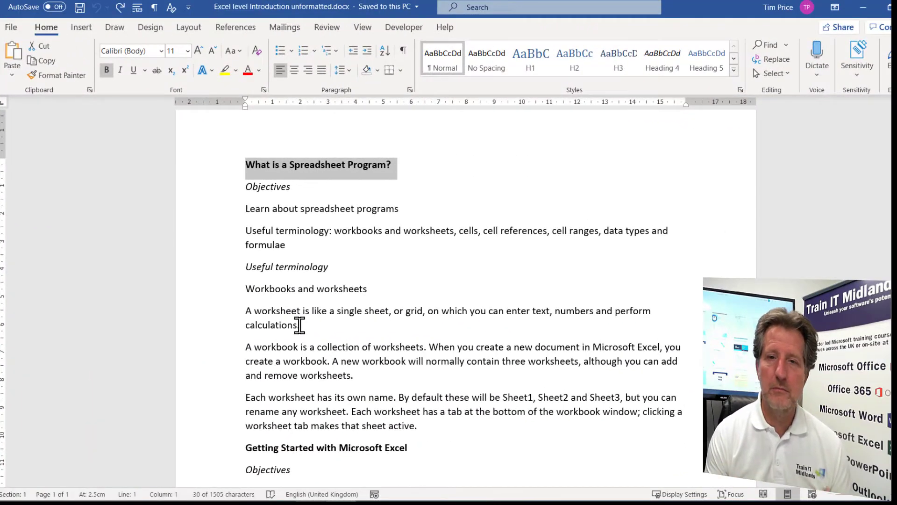
Apply the H1 style to the title "What is a Spreadsheet Program?" and the H2 style to the "Objectives" line beneath it.
click(280, 164)
drag(243, 164, 405, 164)
click(310, 164)
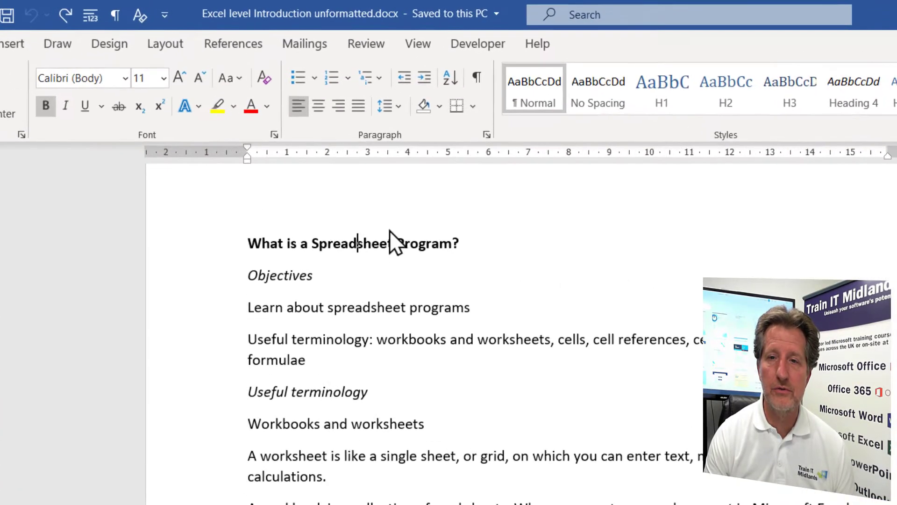
click(697, 114)
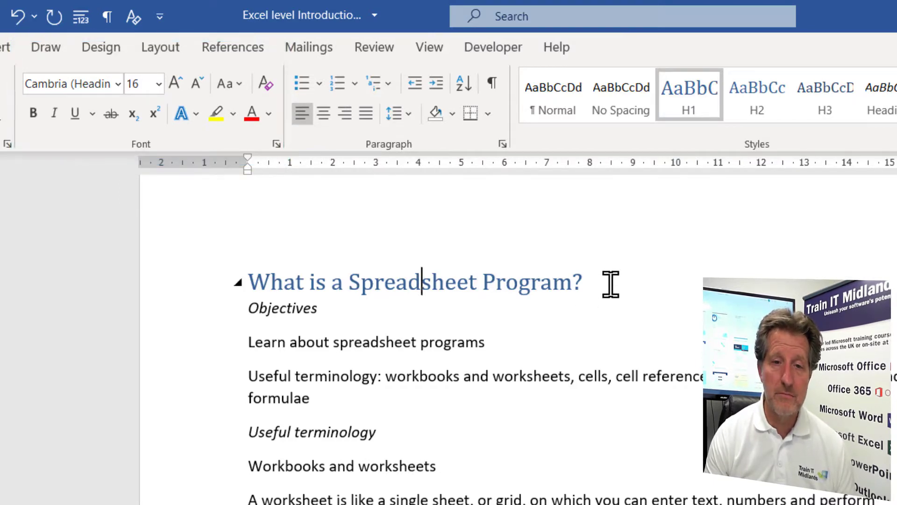
click(295, 307)
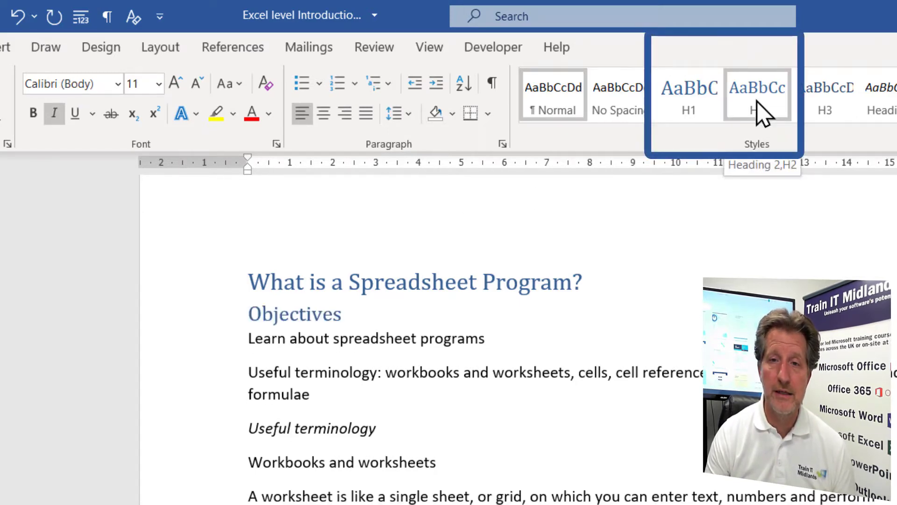
click(759, 114)
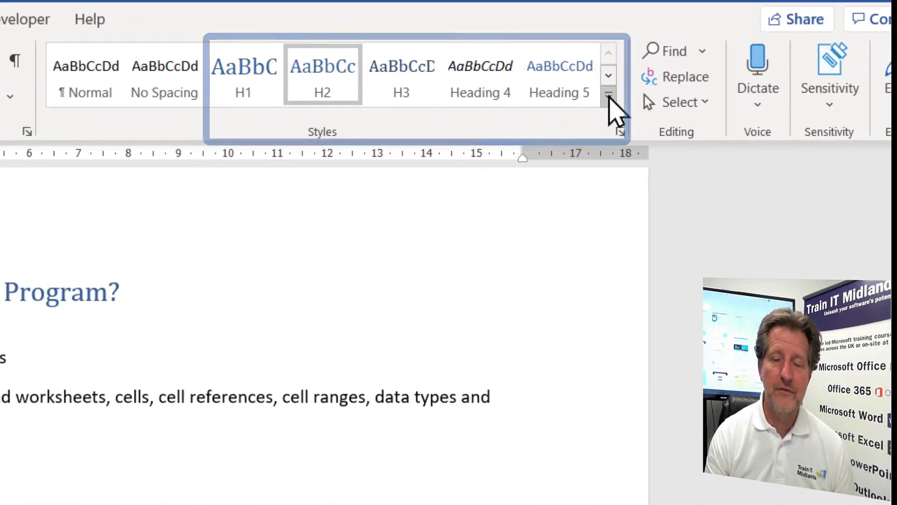
click(609, 97)
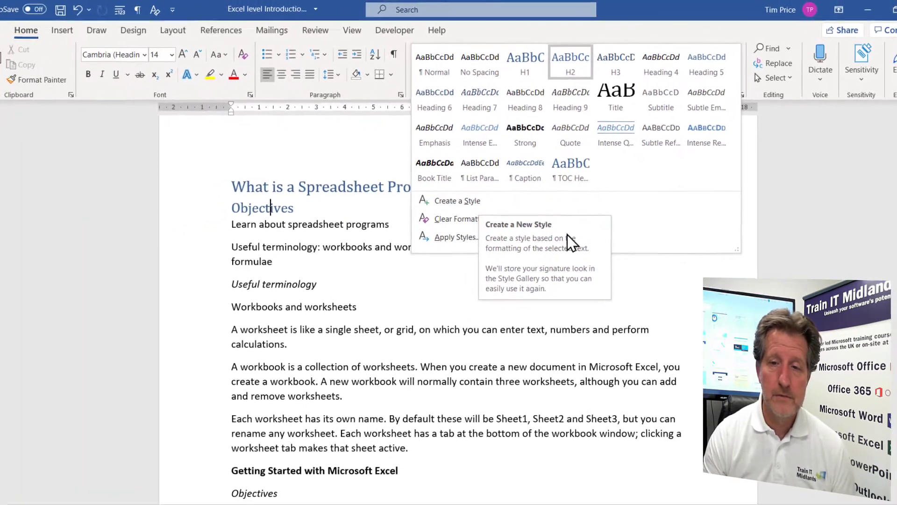
click(526, 429)
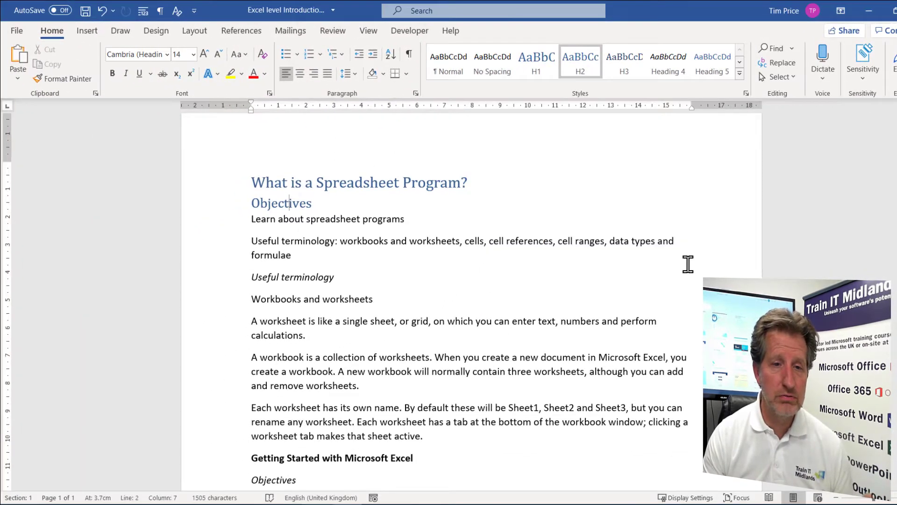
click(252, 220)
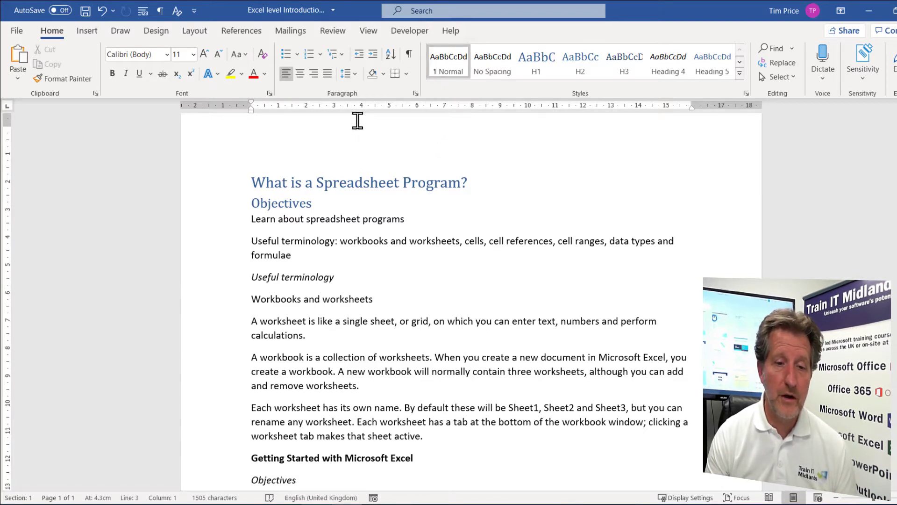
scroll(358, 120, down, 3)
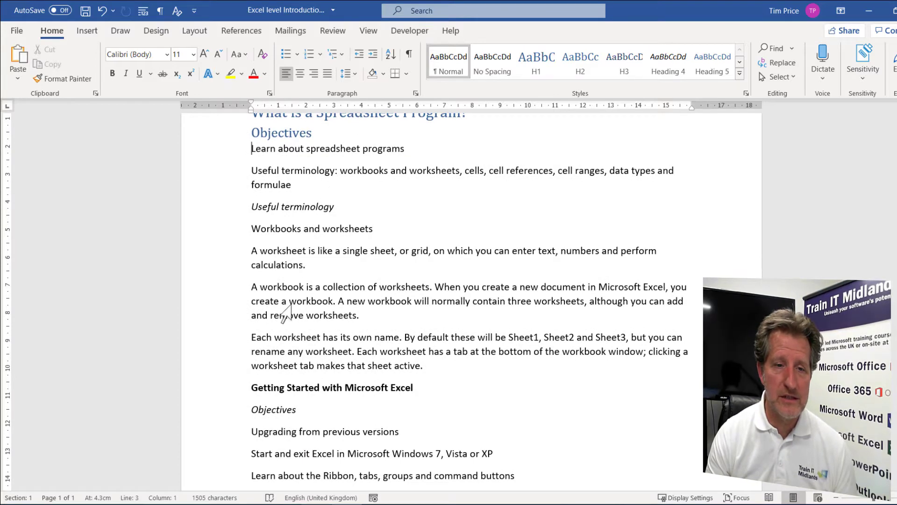
click(260, 389)
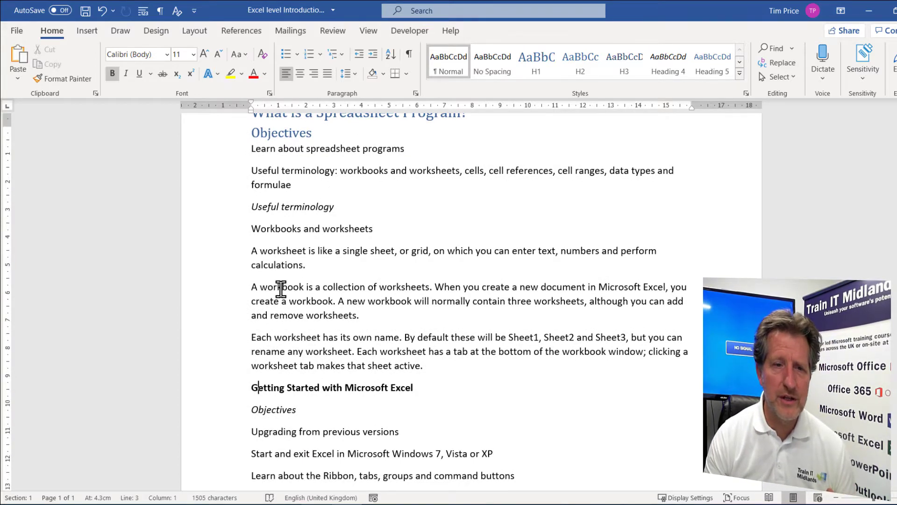
scroll(283, 288, up, 2)
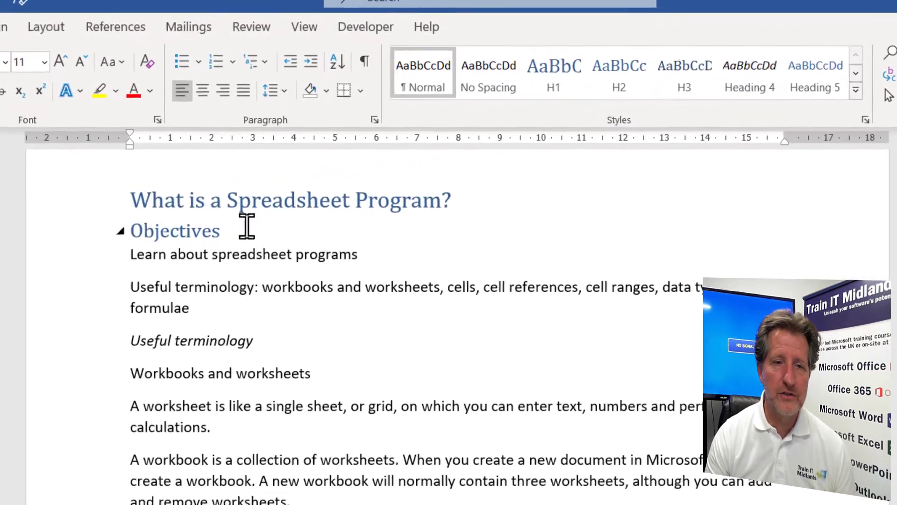
Apply the H3 style to the italic "Useful terminology" line.
click(109, 349)
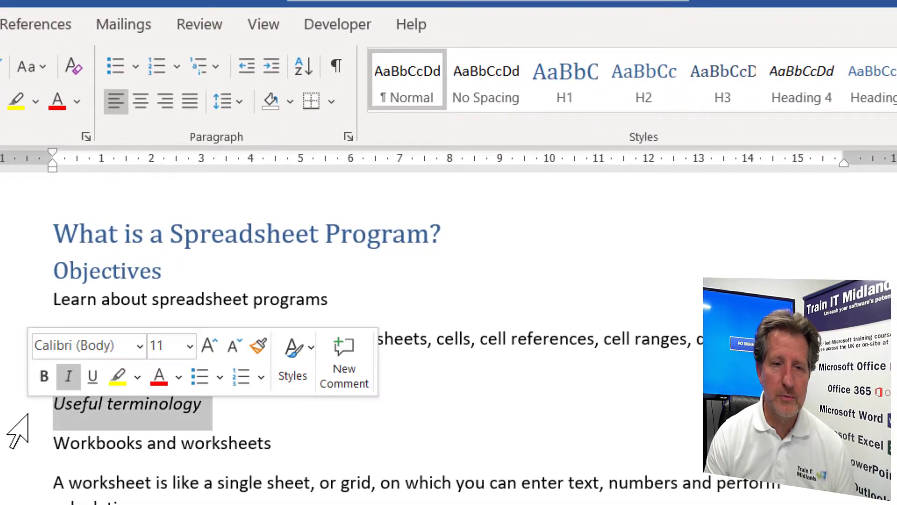
click(747, 80)
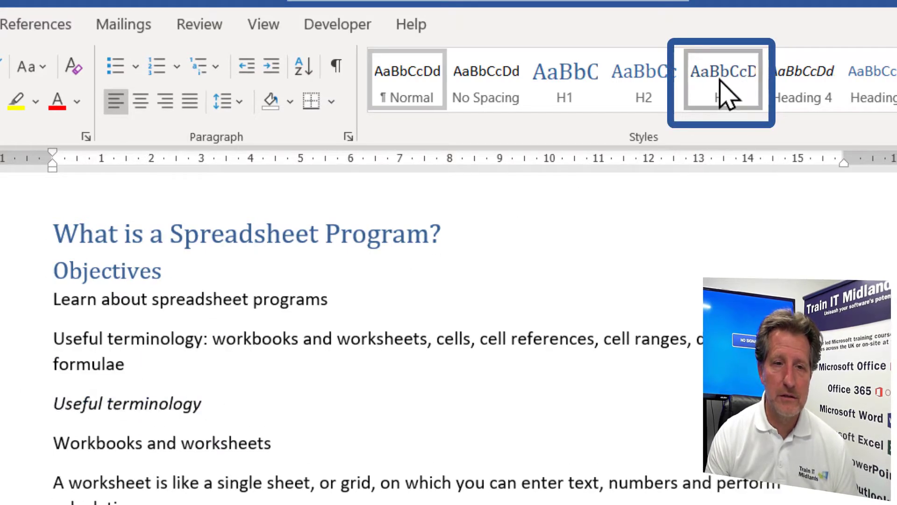
click(293, 407)
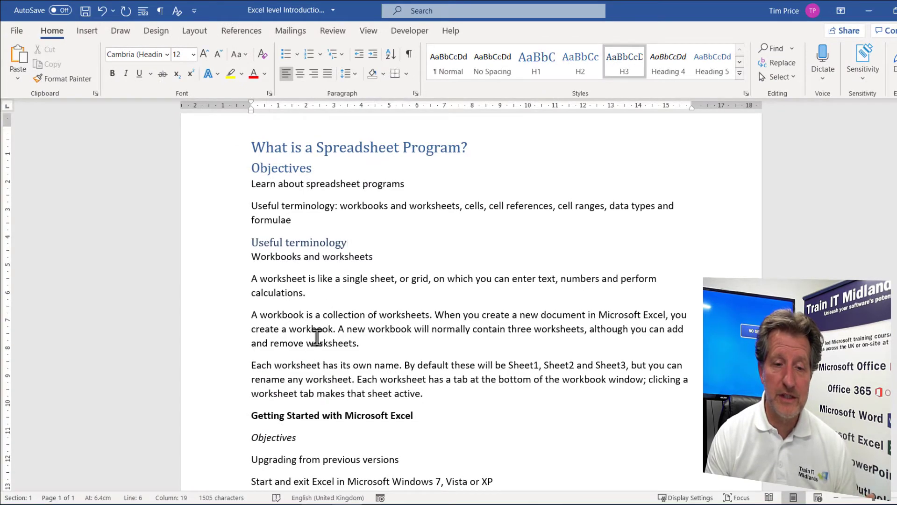
Apply the H1 style to "Getting Started with Microsoft Excel" and the H2 style to the "Objectives" line beneath it.
click(264, 416)
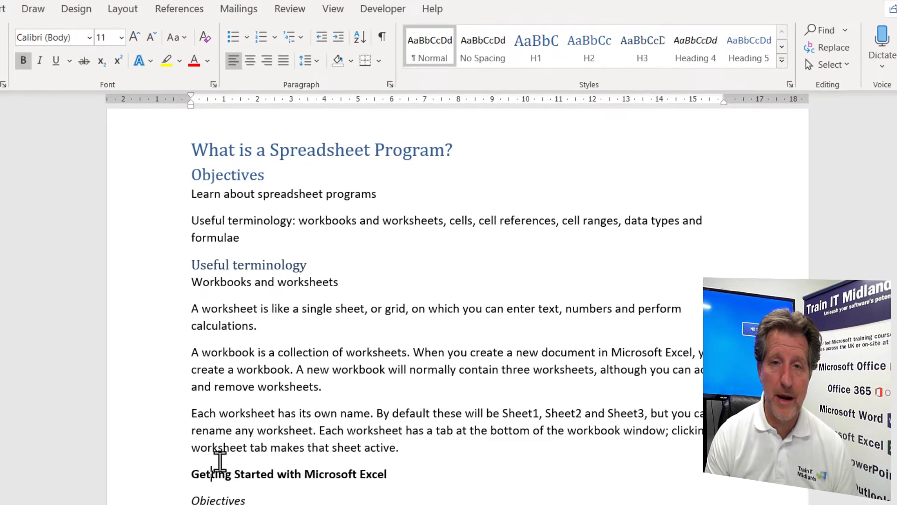
click(538, 48)
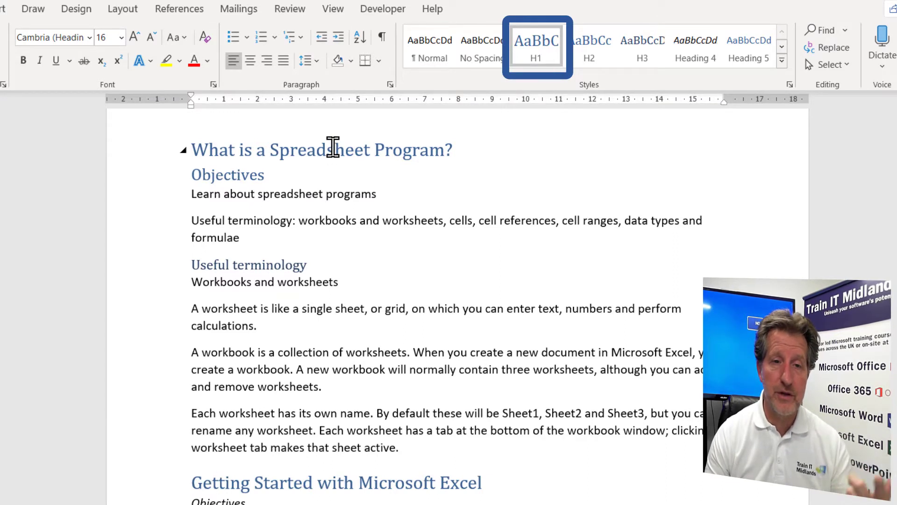
key(Down)
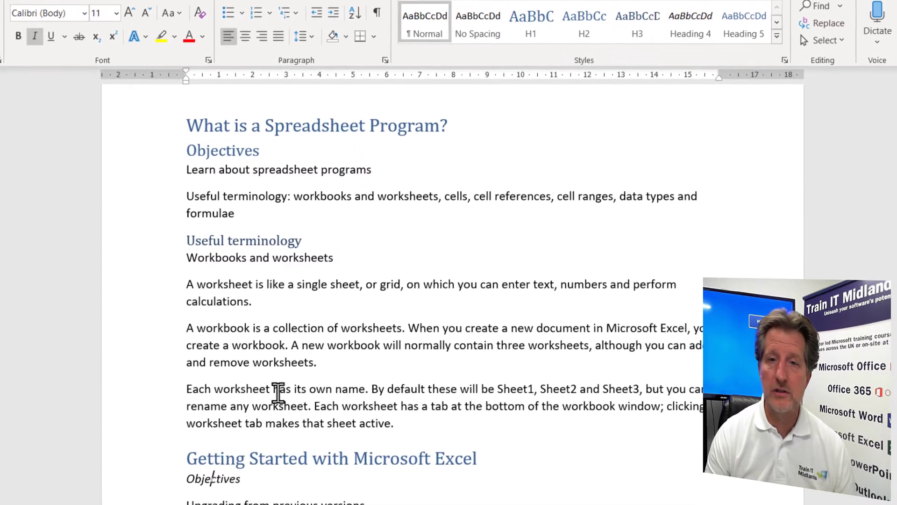
click(594, 33)
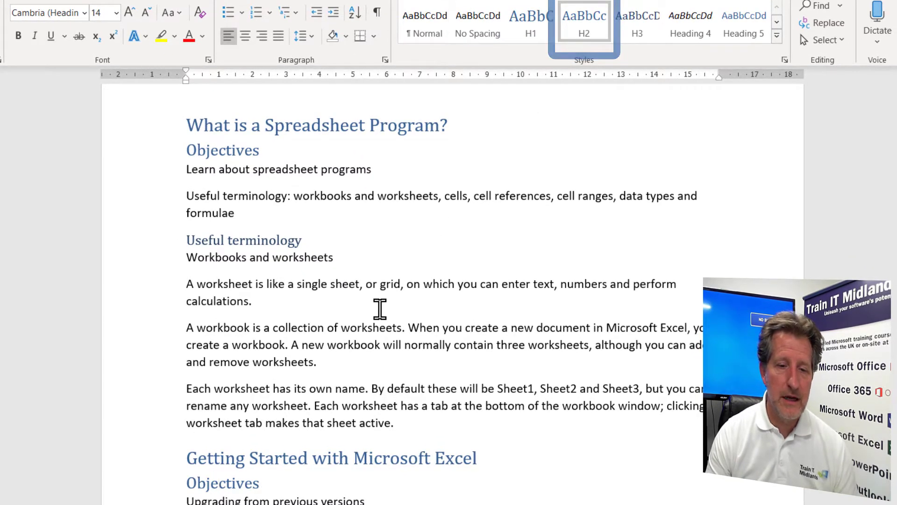
Apply the H2 style to the italic "Upgrading from previous versions" line.
scroll(380, 309, down, 5)
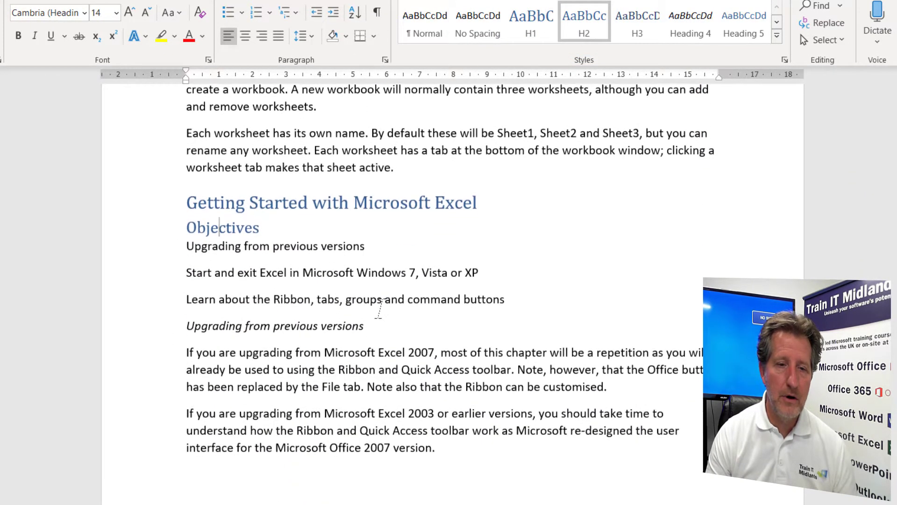
click(213, 325)
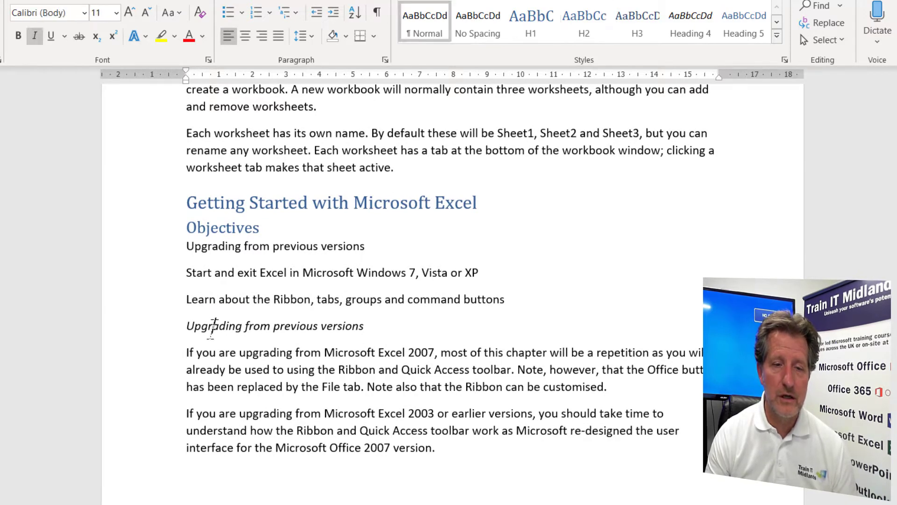
click(597, 25)
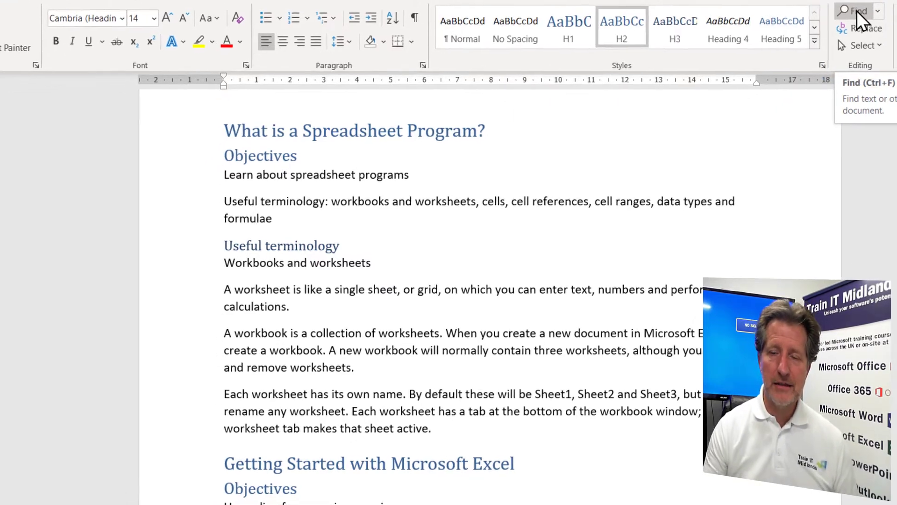
Search the document for "calculate" in place of the previous search word and shorten the search term to "calcul".
click(855, 11)
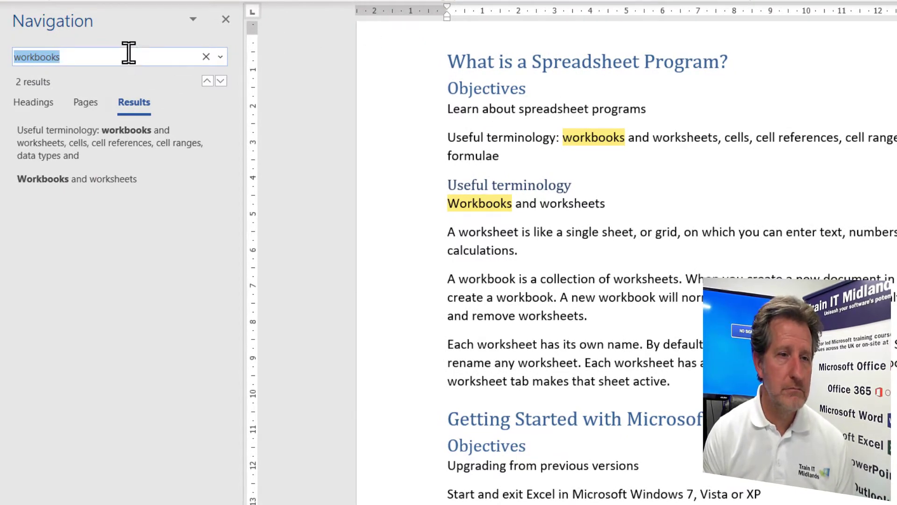
click(96, 55)
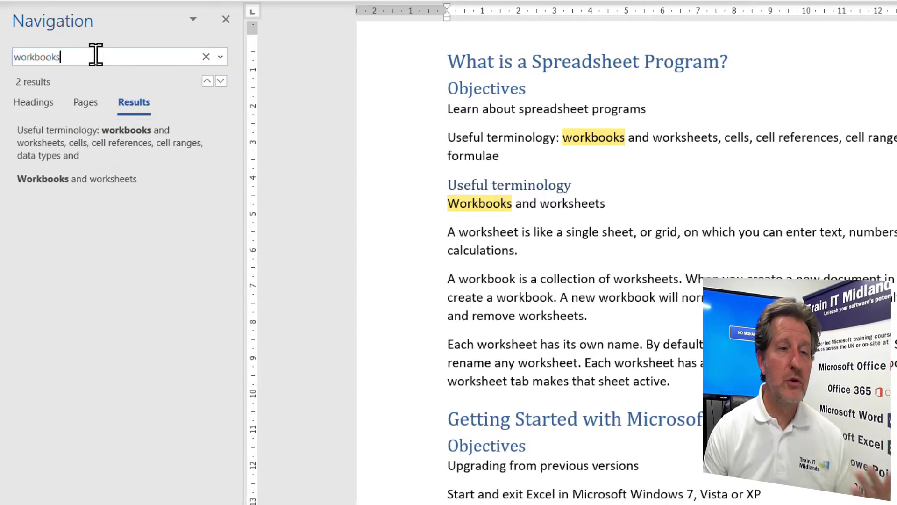
key(BackSpace)
key(BackSpace)
key(BackSpace)
key(BackSpace)
key(BackSpace)
key(BackSpace)
key(BackSpace)
key(BackSpace)
key(BackSpace)
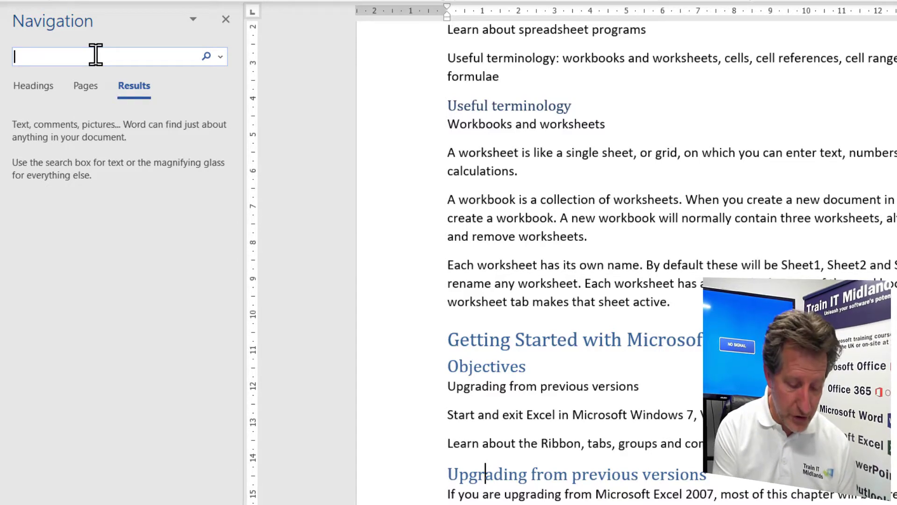
text(calcula)
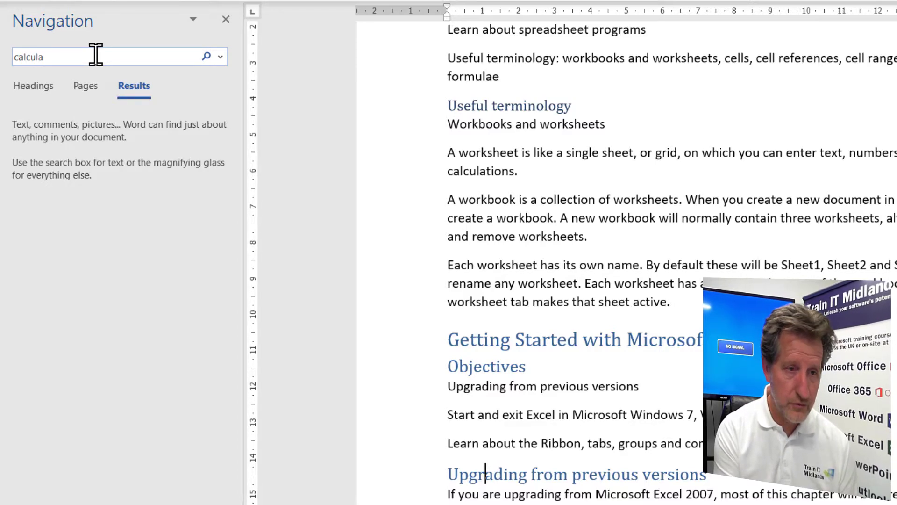
text(te)
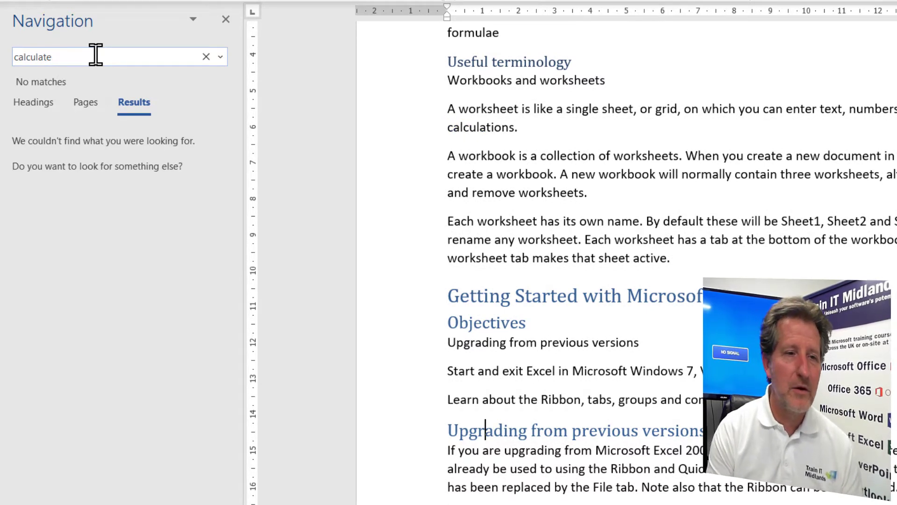
key(BackSpace)
key(BackSpace)
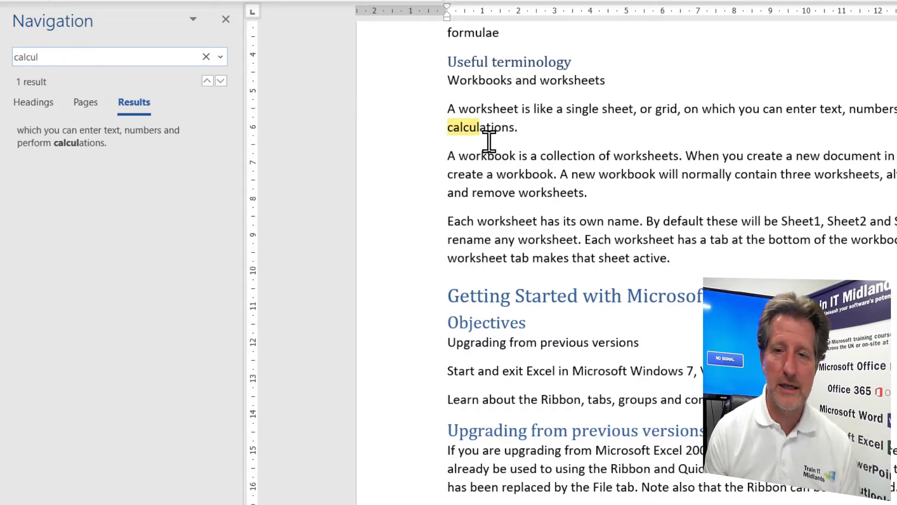
Search the document for "work" and step forward through the matches up to the twelfth one, in the paragraph starting "Each worksheet".
drag(71, 53, 2, 58)
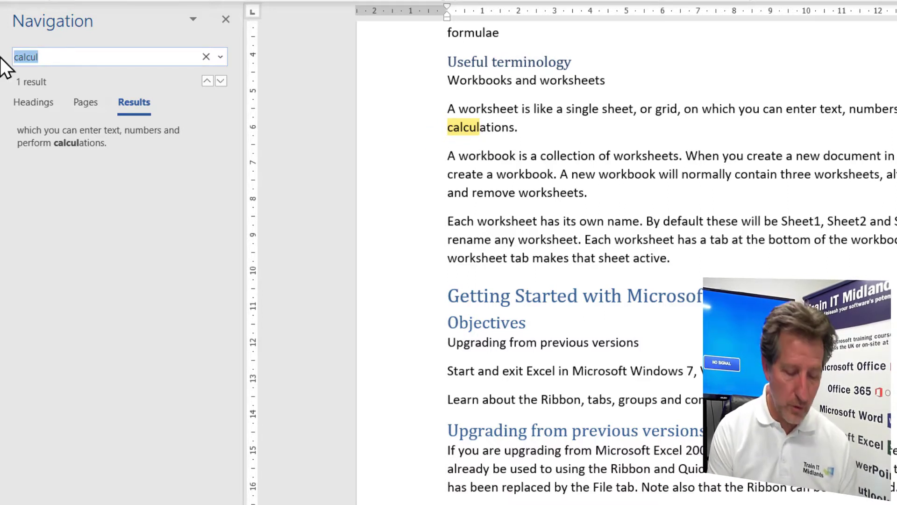
text(work)
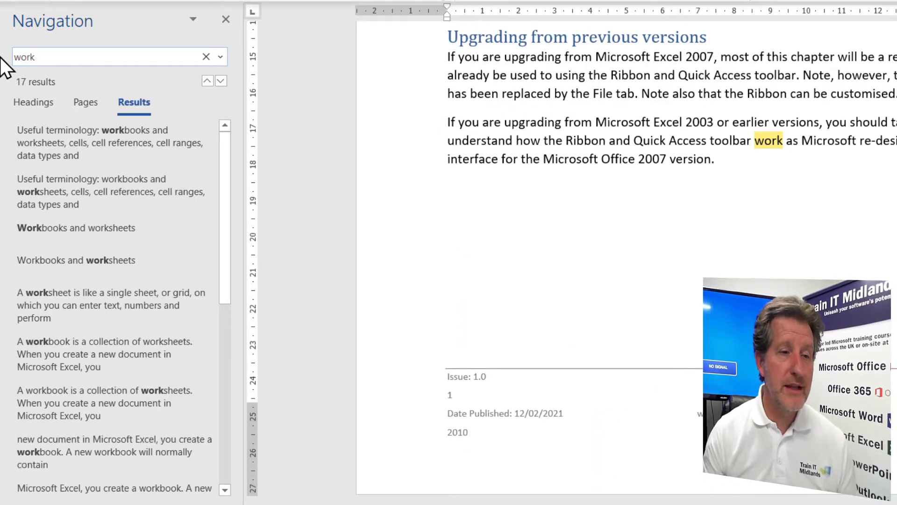
click(223, 82)
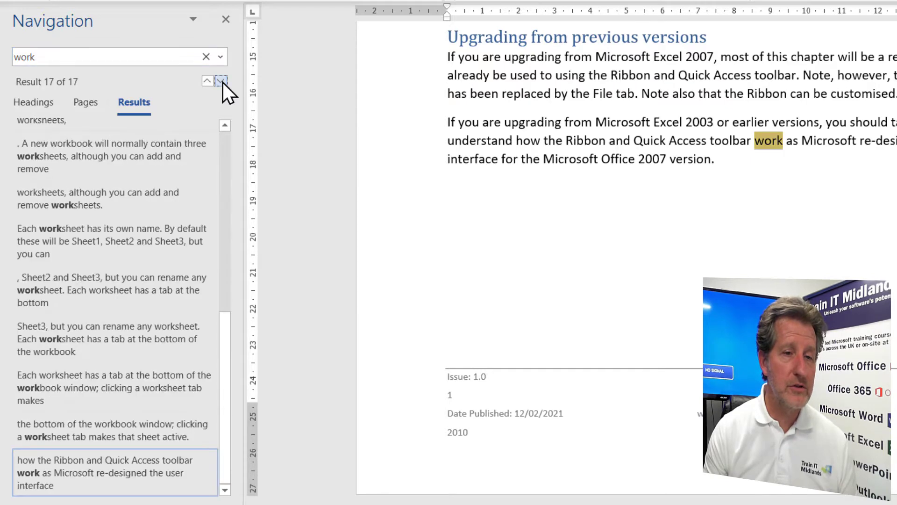
click(222, 82)
click(222, 82)
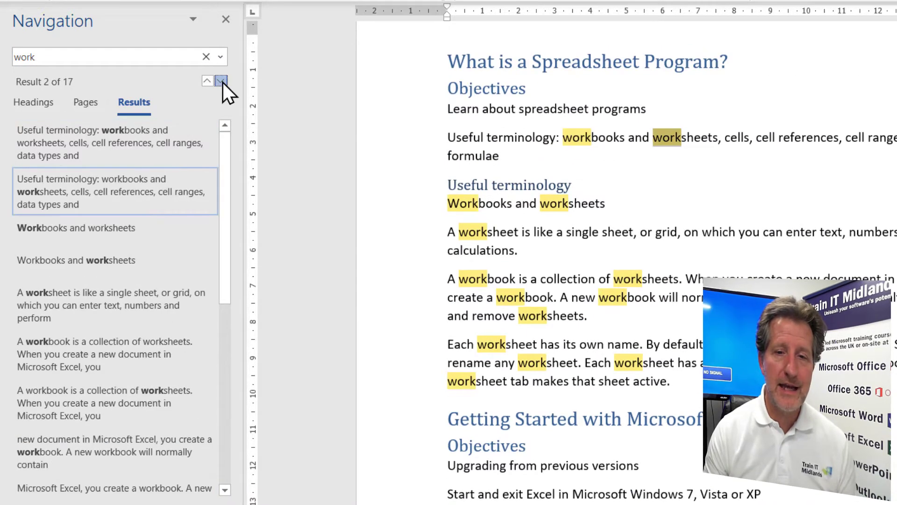
click(223, 82)
click(223, 83)
click(222, 83)
click(223, 83)
click(222, 82)
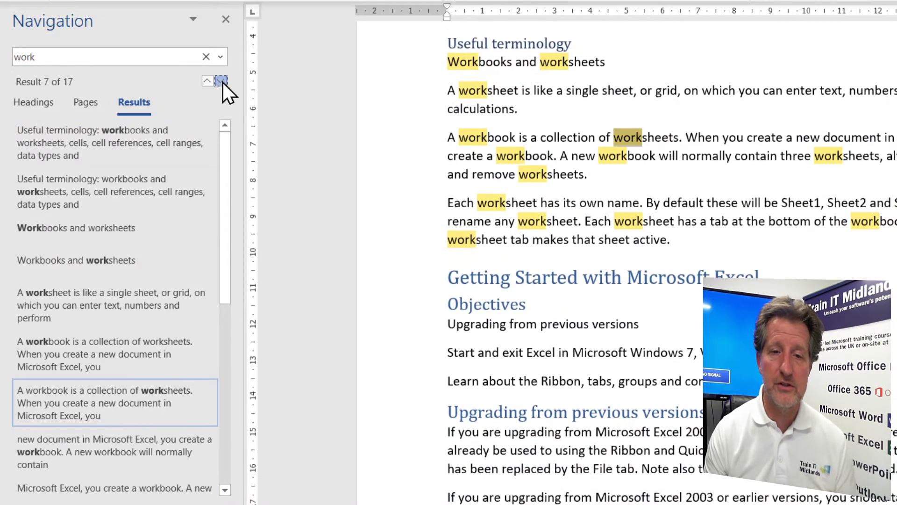
click(222, 83)
click(222, 82)
click(222, 82)
click(223, 82)
click(222, 82)
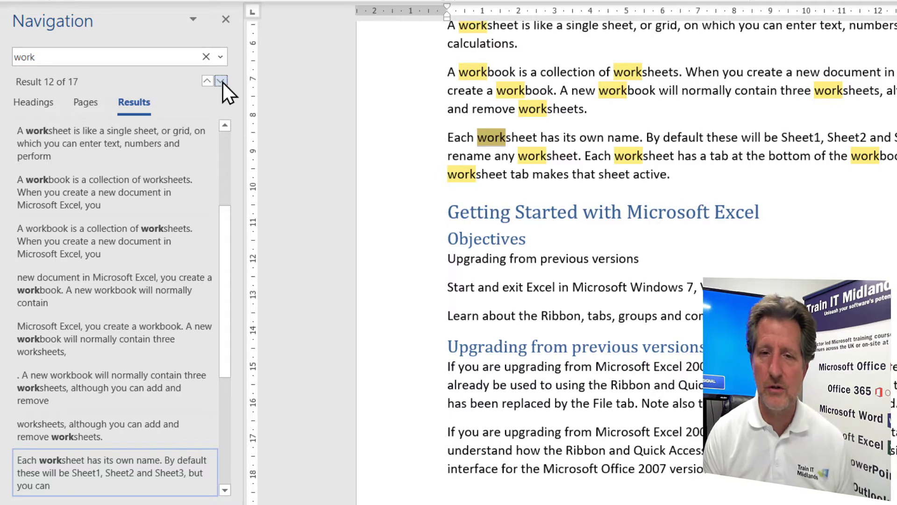
scroll(224, 171, up, 6)
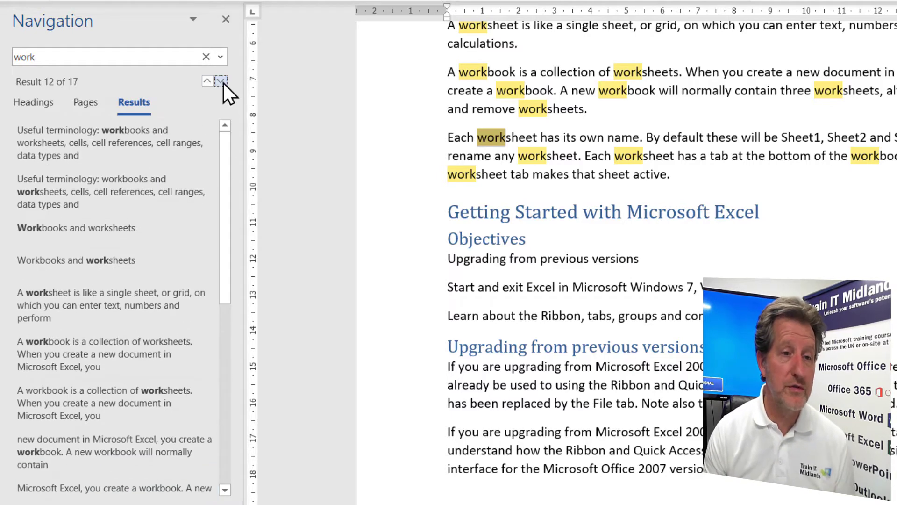
Clear the document search, bring back the heading outline and make the Navigation pane slightly narrower.
click(205, 58)
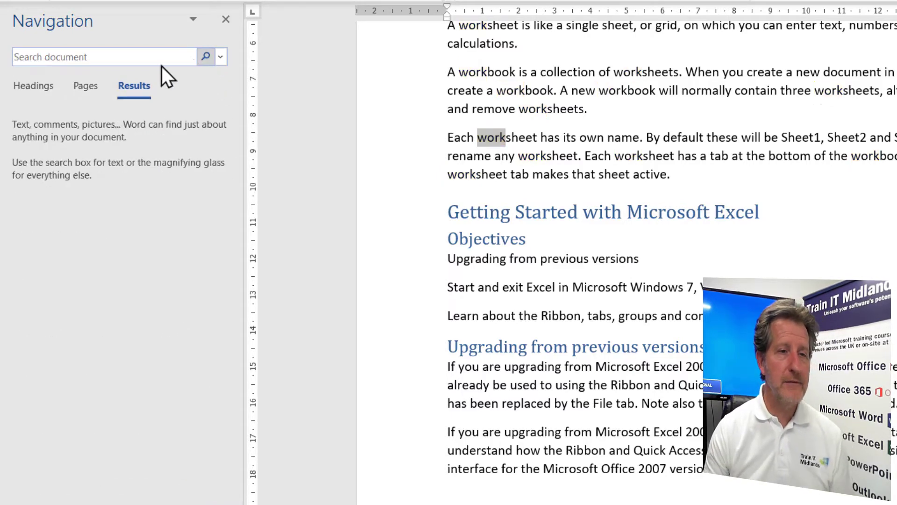
click(29, 88)
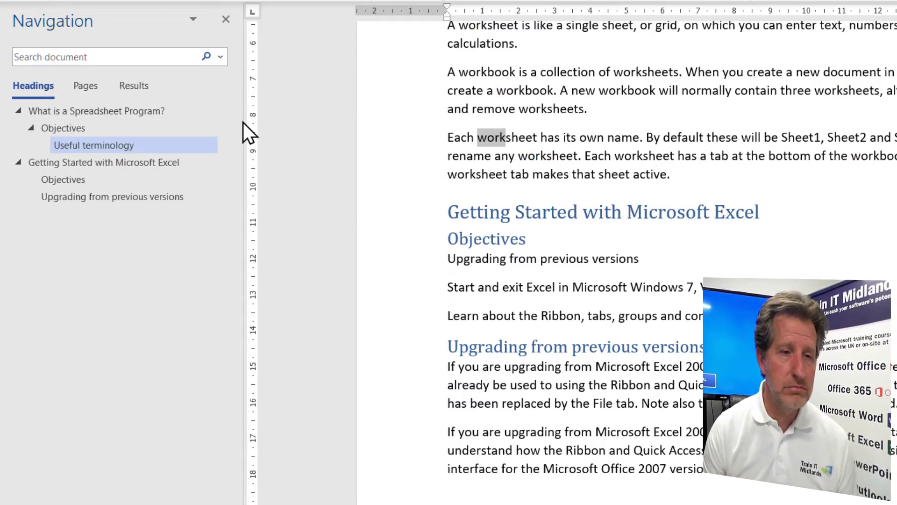
drag(243, 122, 214, 124)
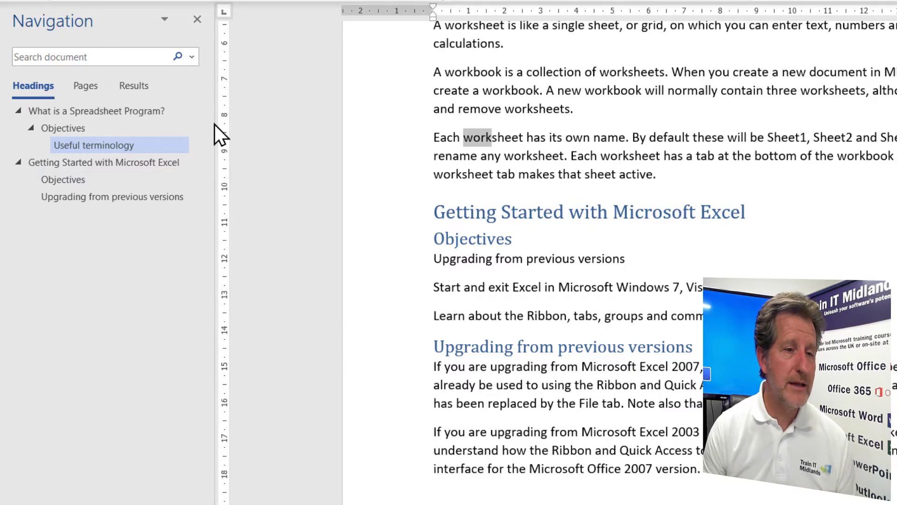
Collapse both main headings in the outline, and expand all heading levels again.
click(18, 110)
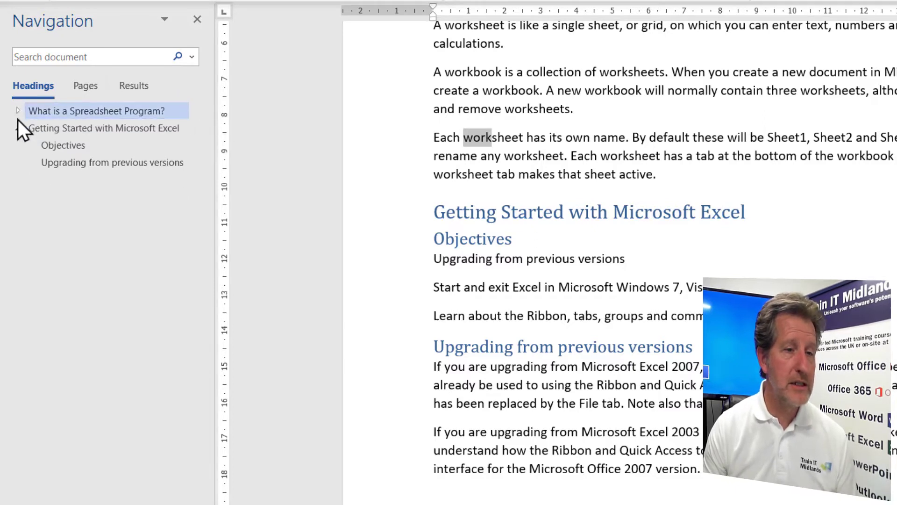
click(16, 128)
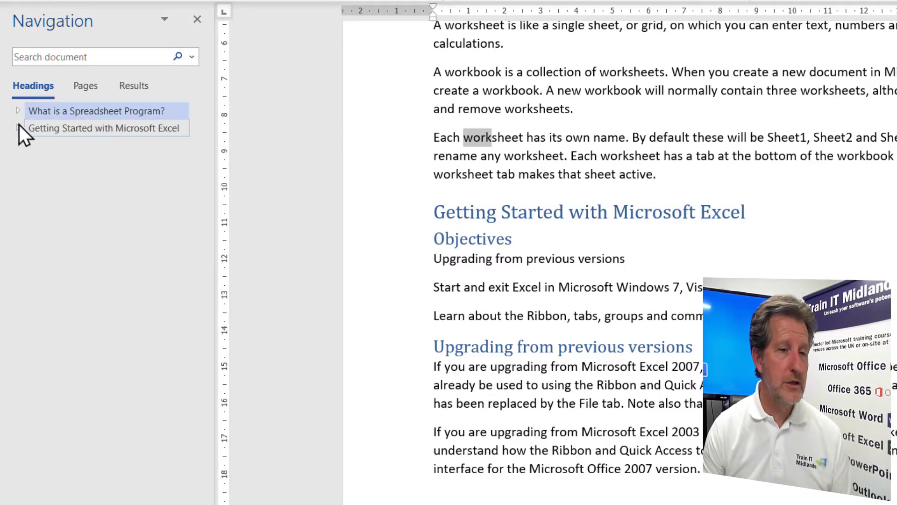
right_click(19, 124)
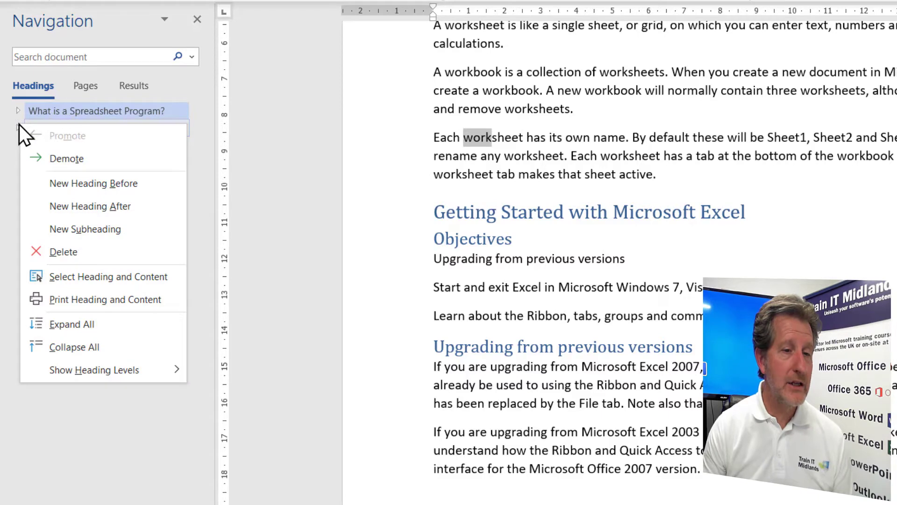
click(78, 326)
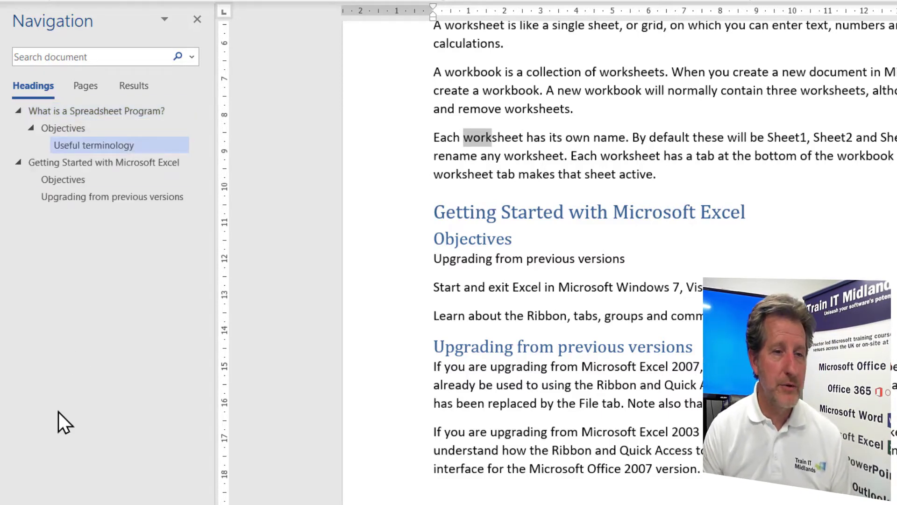
Jump to each heading of the outline in order, from "What is a Spreadsheet Program?" to "Upgrading from previous versions", and back to "Getting Started with Microsoft Excel".
click(99, 113)
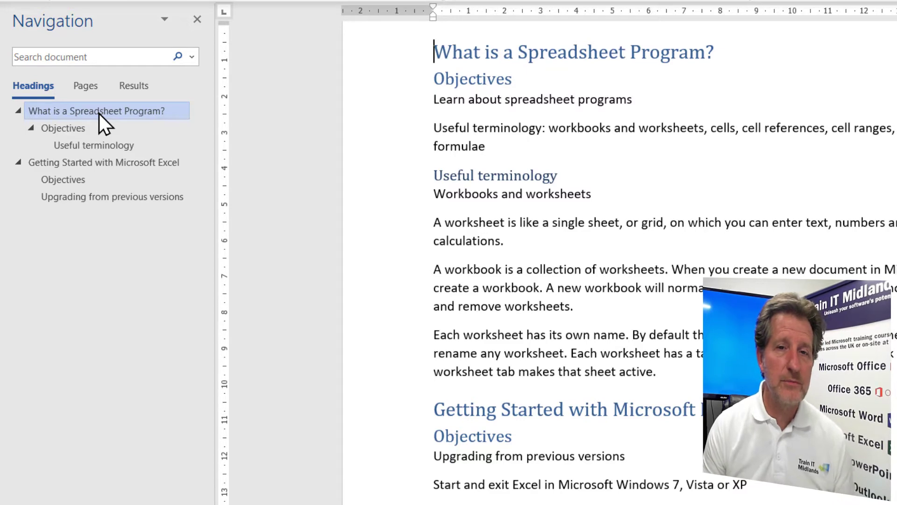
click(74, 127)
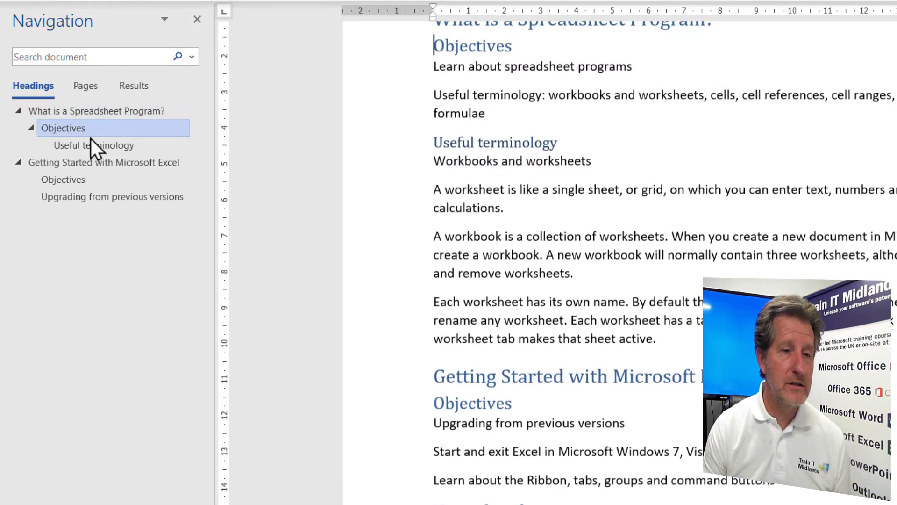
click(102, 145)
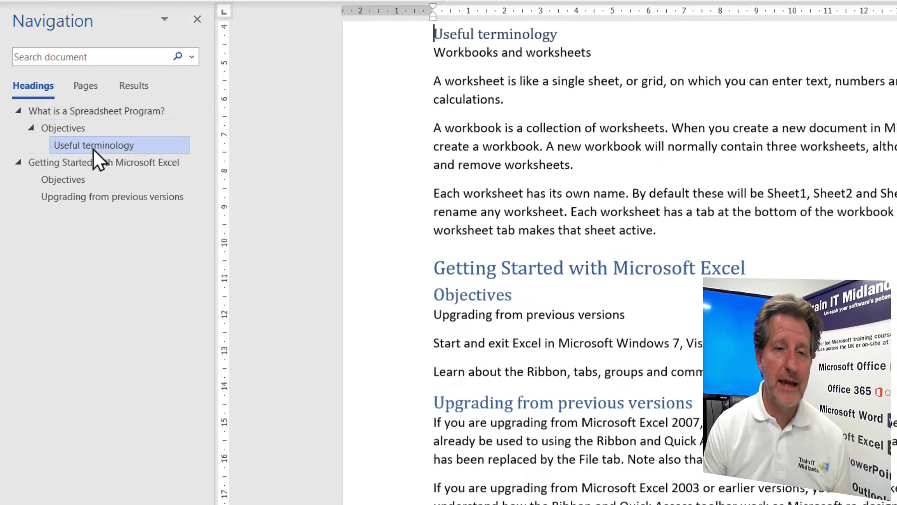
click(70, 164)
click(66, 181)
click(96, 198)
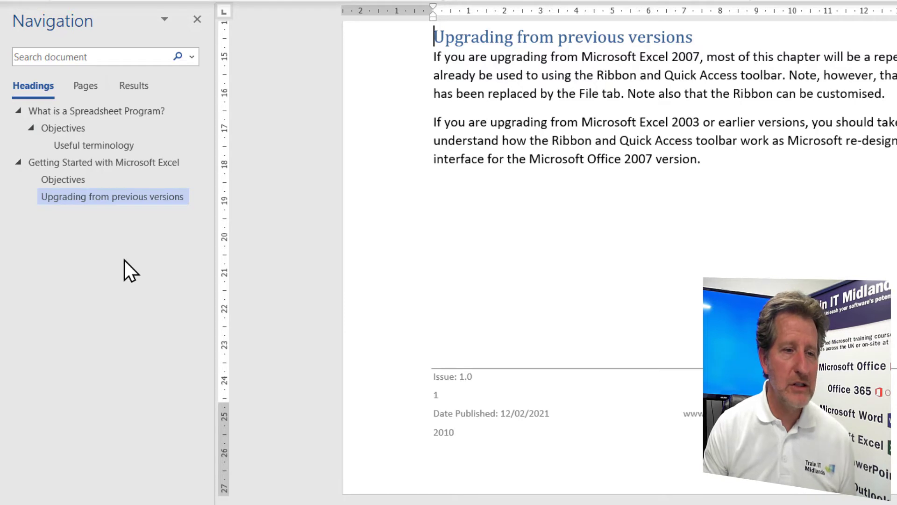
click(114, 165)
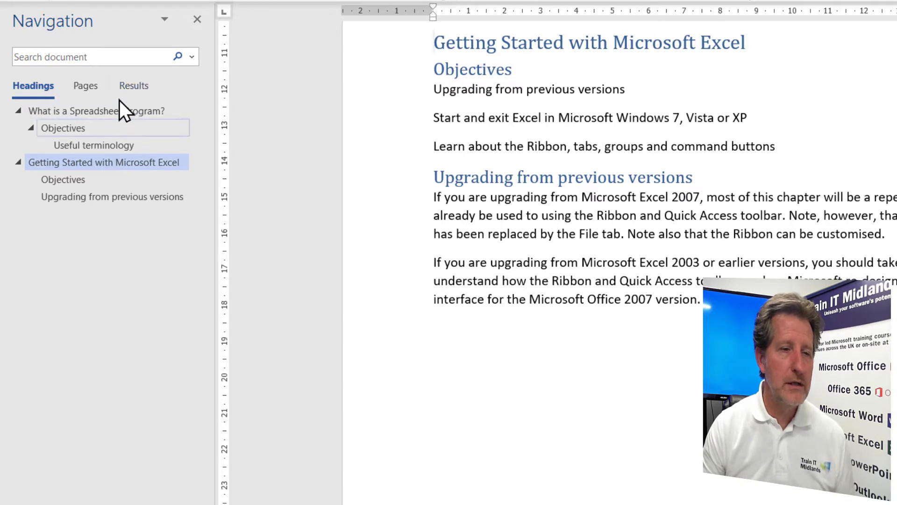
drag(431, 42, 706, 301)
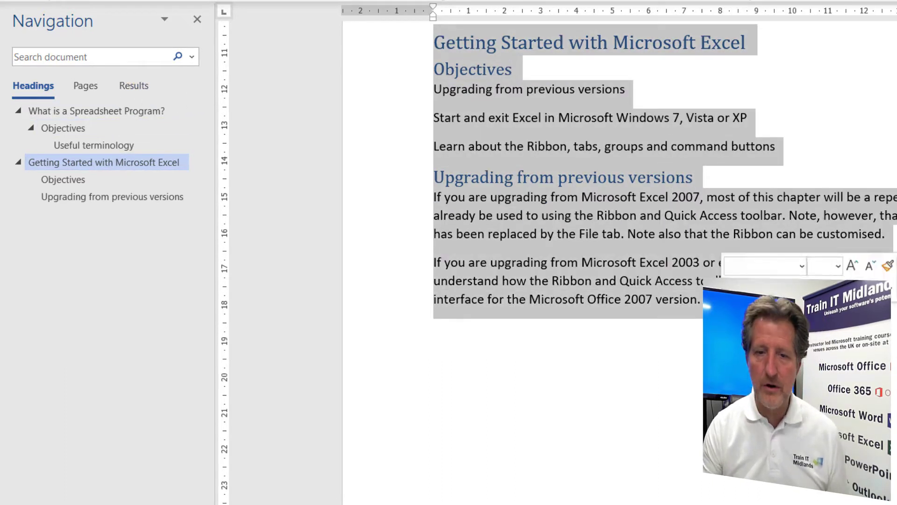
right_click(583, 197)
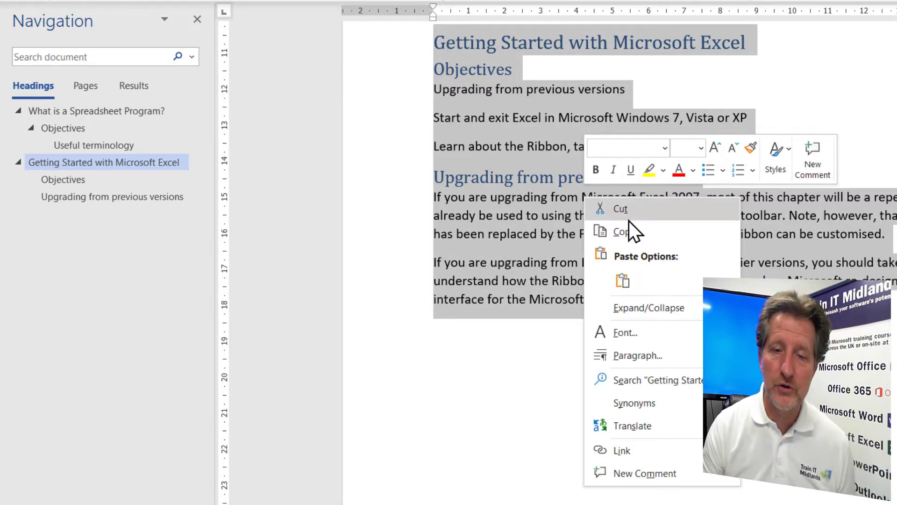
scroll(663, 253, up, 1)
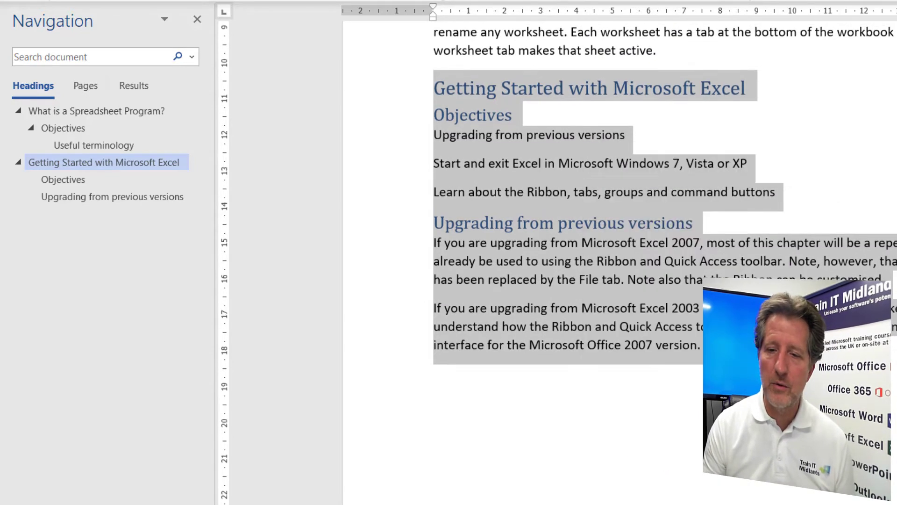
scroll(609, 231, up, 8)
scroll(551, 182, down, 4)
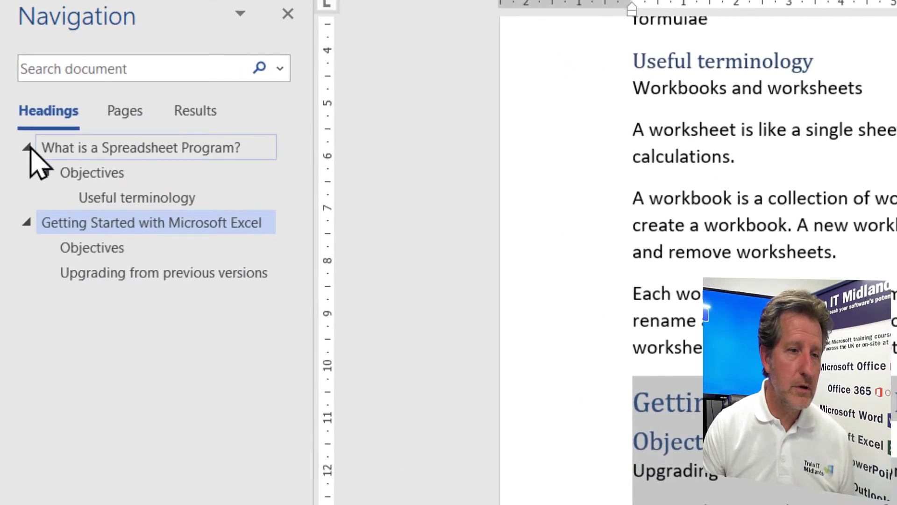
Collapse both main headings, move the "Getting Started with Microsoft Excel" section above "What is a Spreadsheet Program?" in the outline and show their subheadings.
click(21, 118)
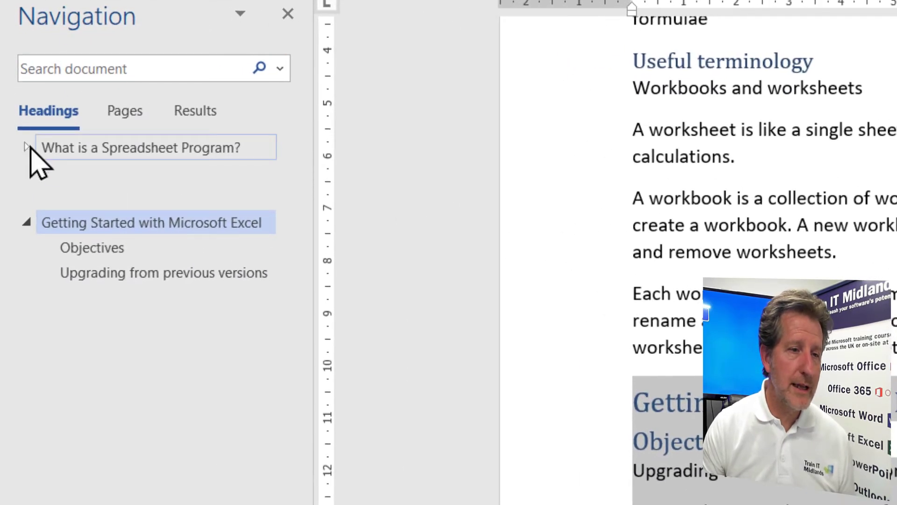
click(26, 173)
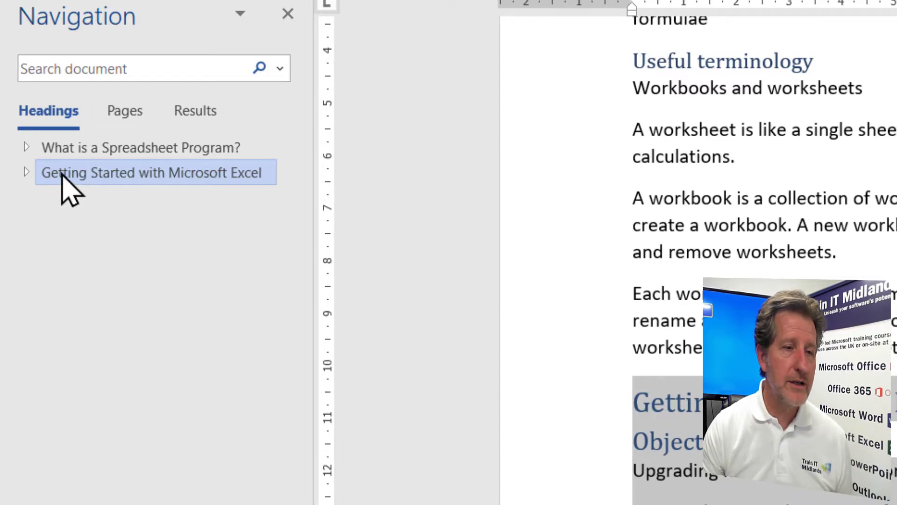
drag(62, 174, 61, 149)
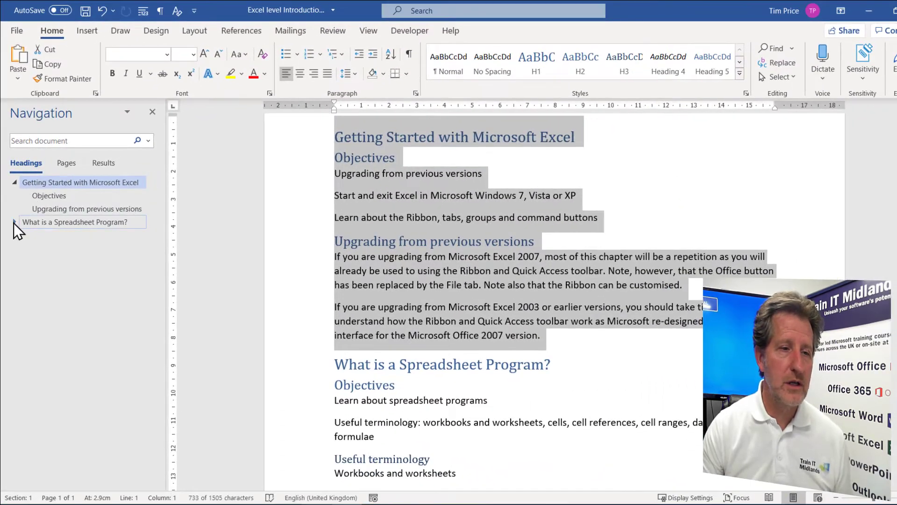
click(14, 222)
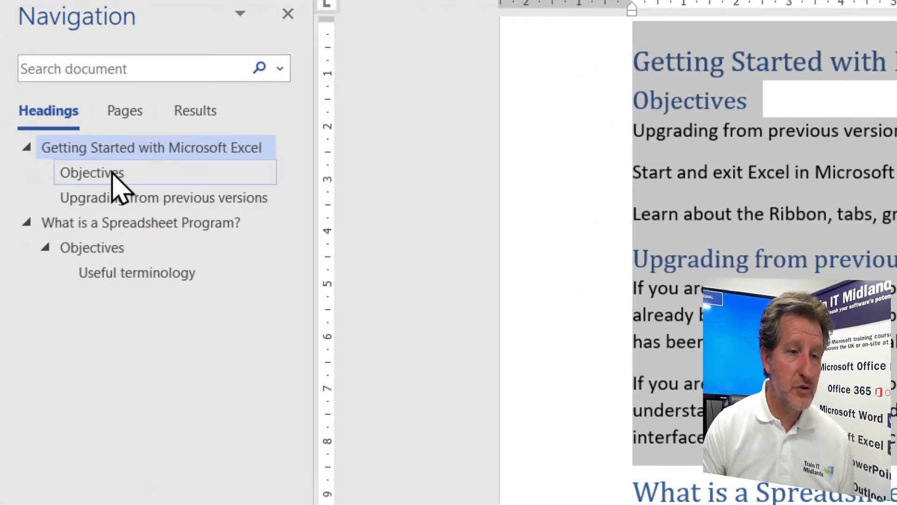
Move the first Objectives subsection below "Upgrading from previous versions" and back, and return the Getting Started section below "What is a Spreadsheet Program?".
drag(112, 174, 114, 210)
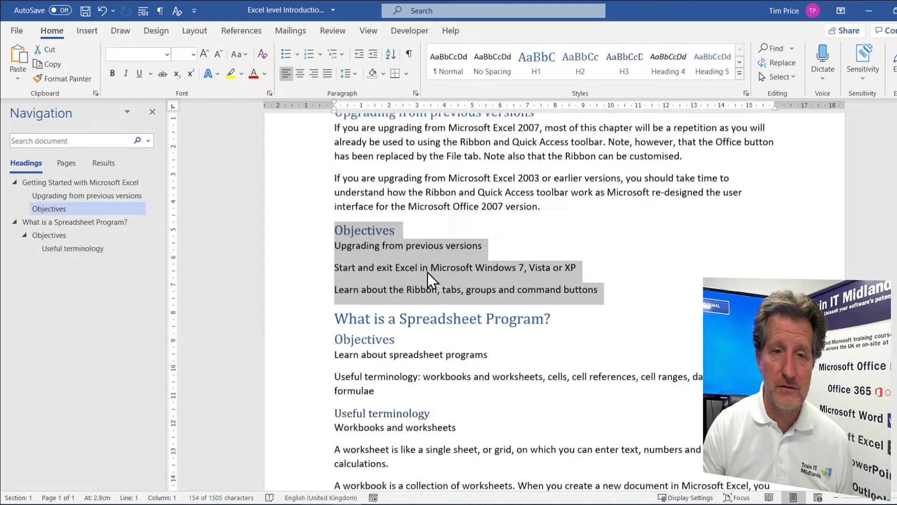
scroll(428, 273, up, 2)
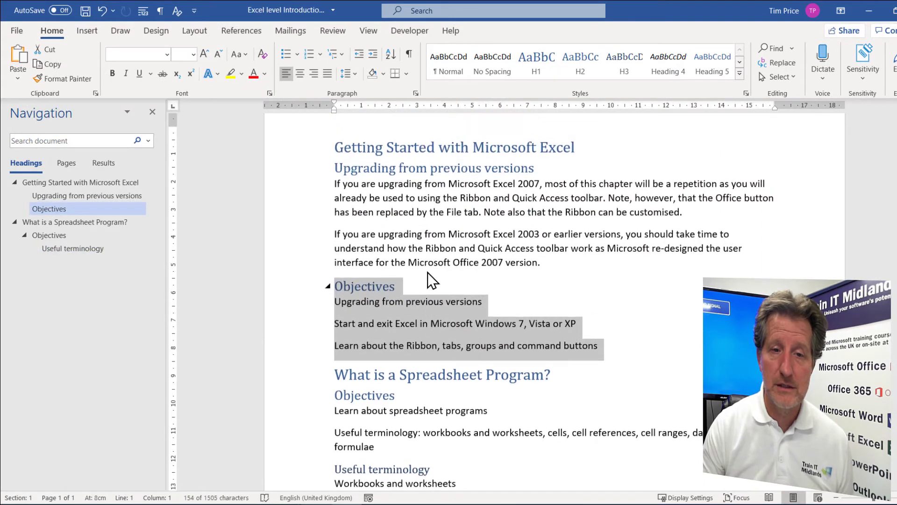
drag(64, 209, 71, 196)
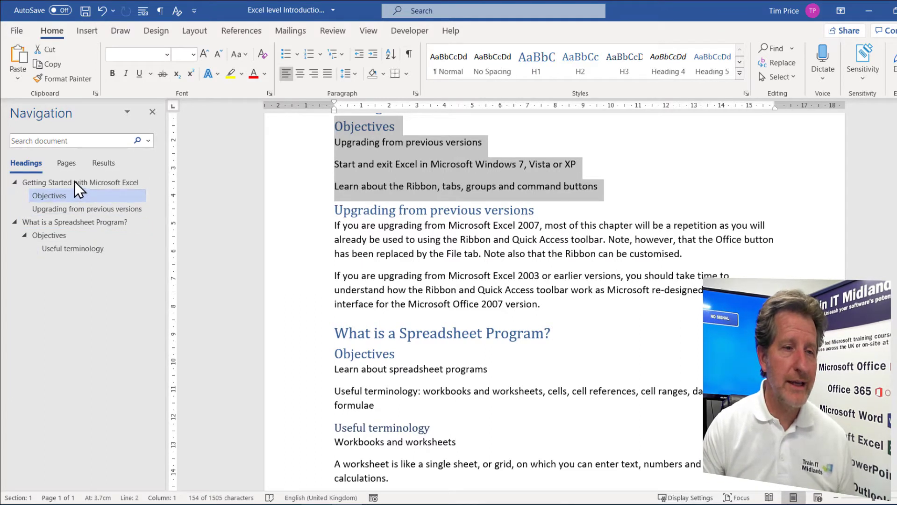
drag(75, 182, 72, 255)
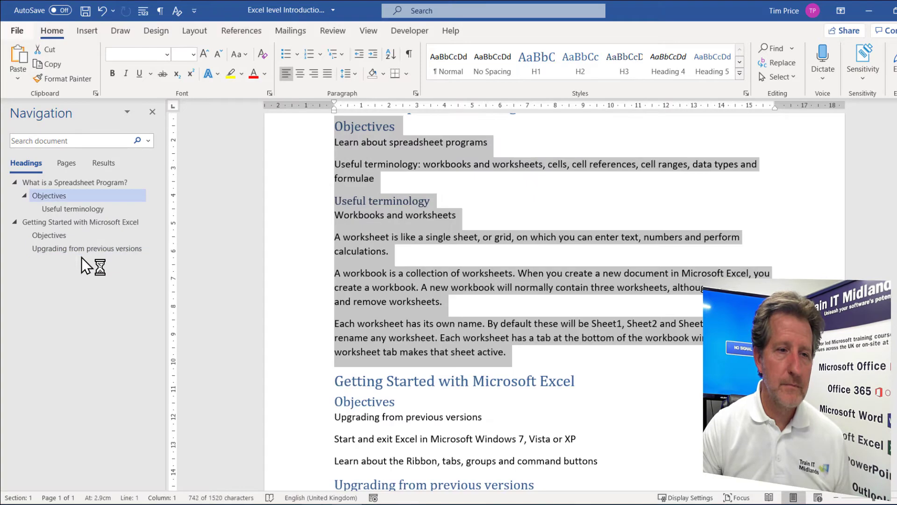
Select the Objectives heading under "What is a Spreadsheet Program?" together with its content from the outline, and copy it.
right_click(69, 193)
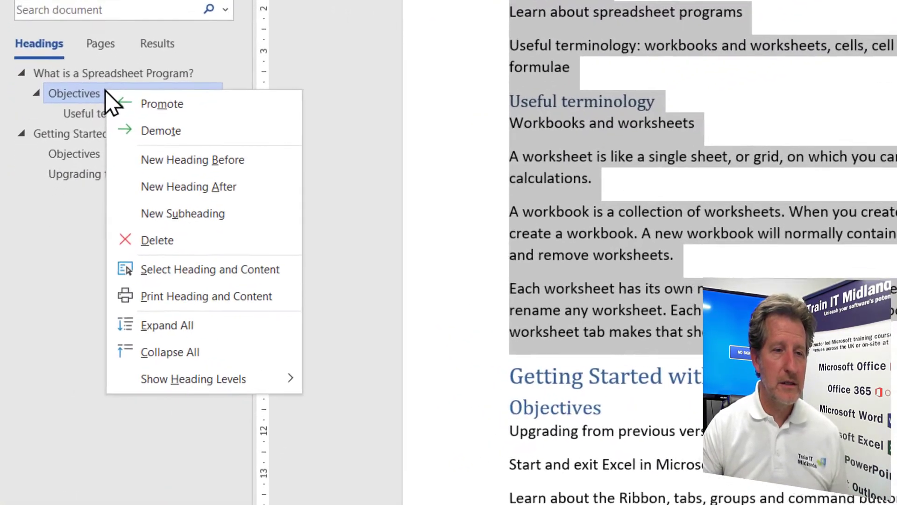
click(196, 268)
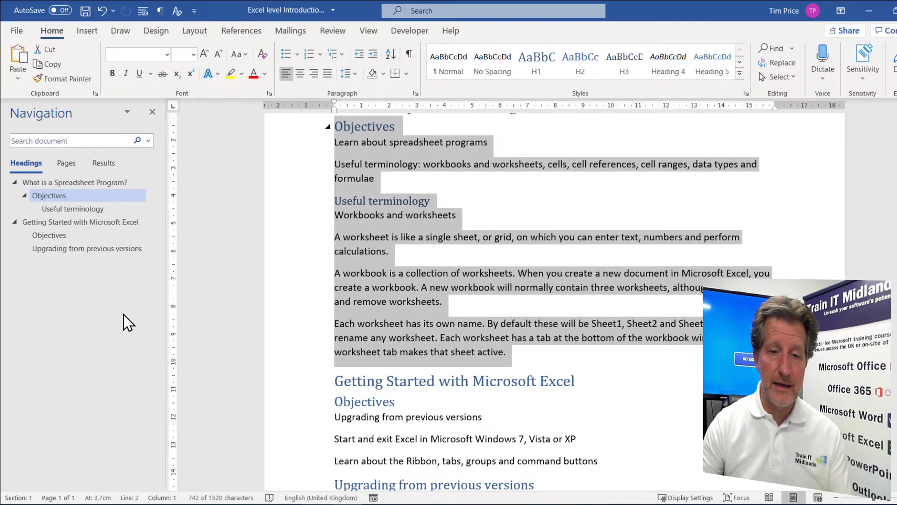
right_click(396, 231)
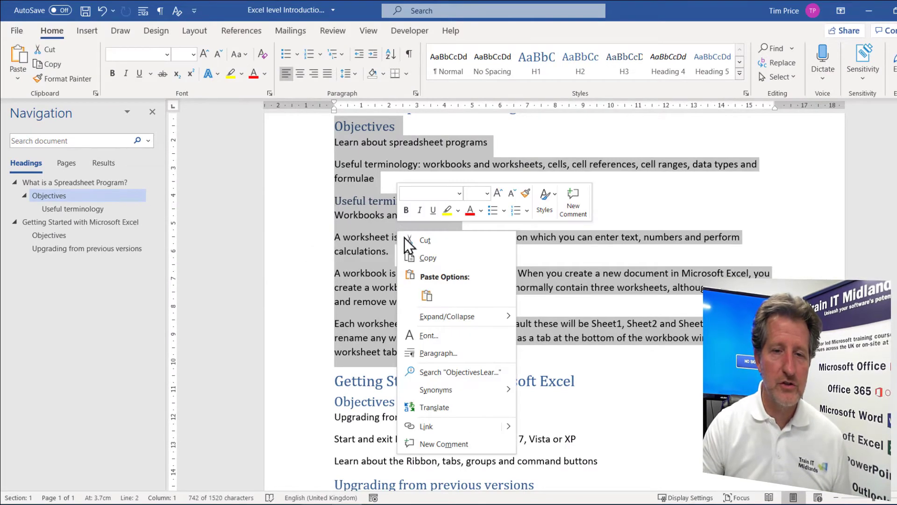
click(433, 259)
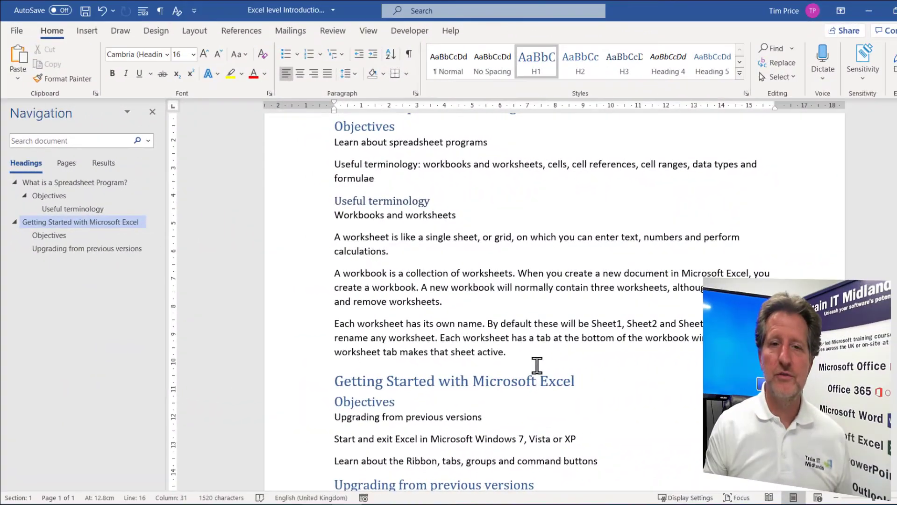
Open the Heading 1 style for modification and set its font colour to the standard Red.
scroll(573, 364, up, 3)
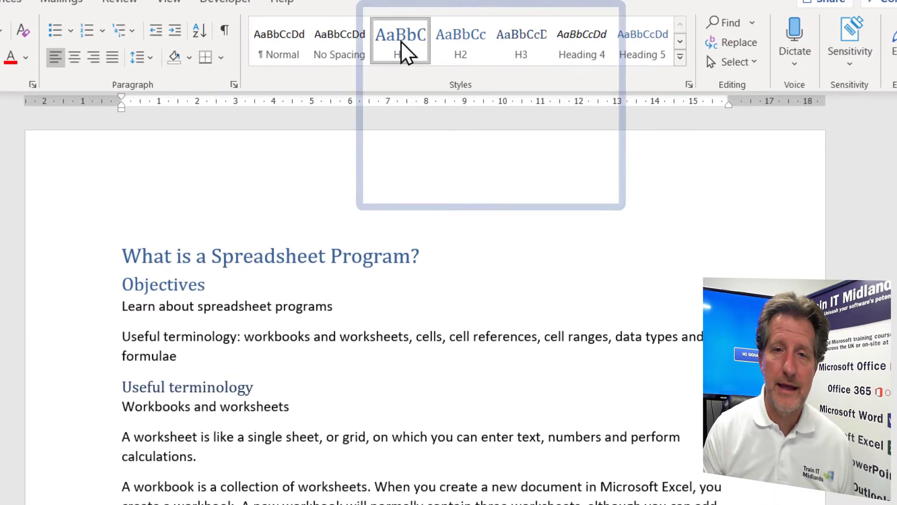
right_click(537, 61)
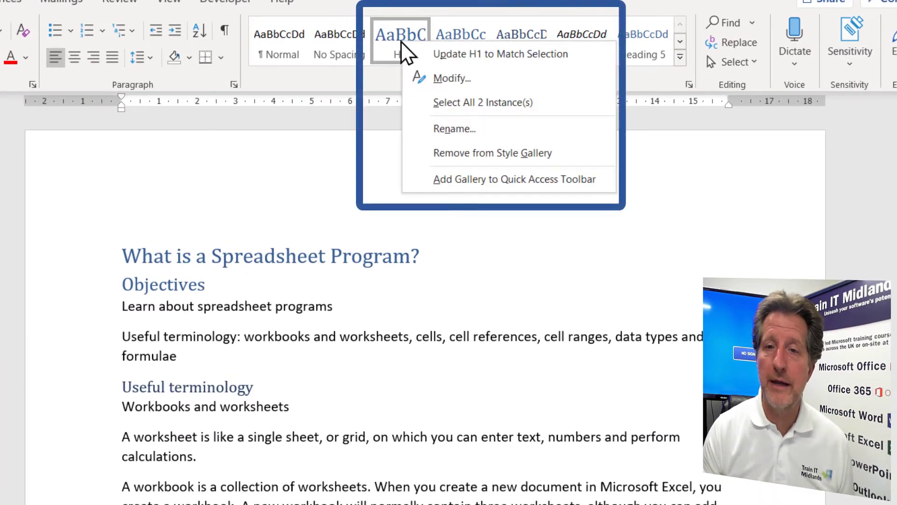
click(464, 80)
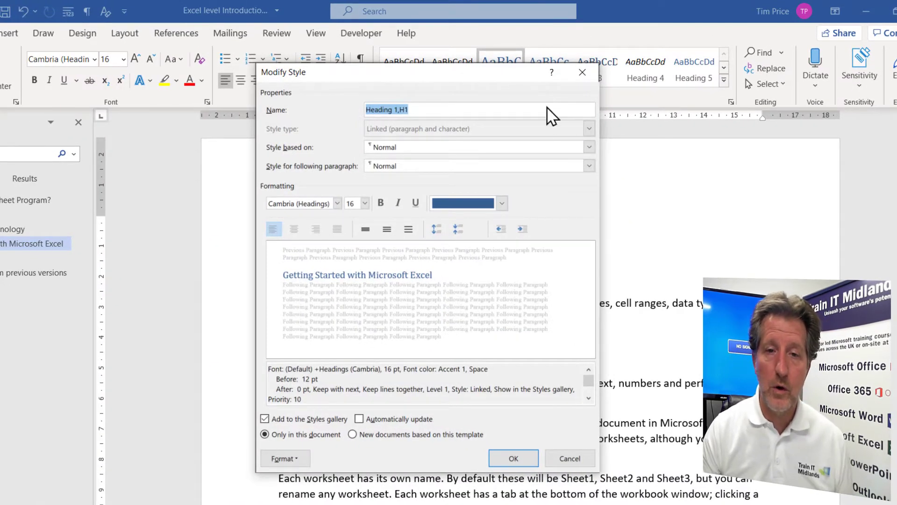
click(503, 203)
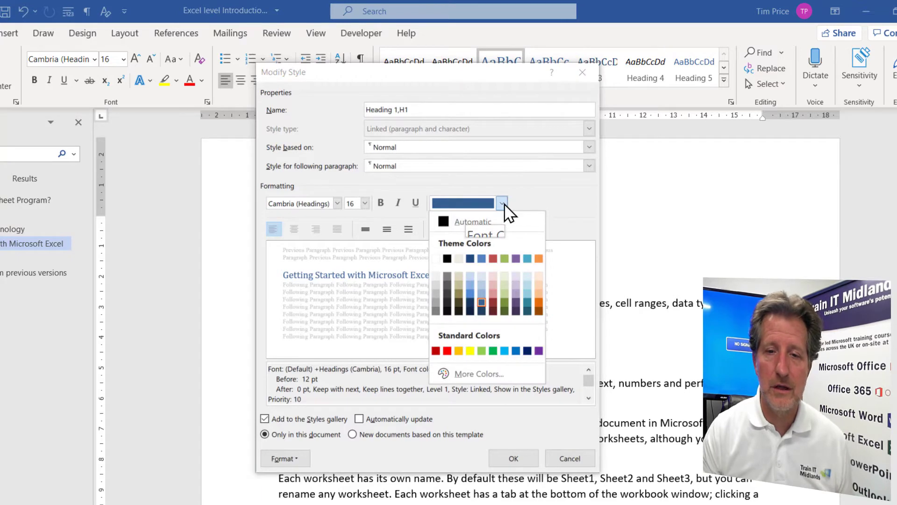
click(447, 351)
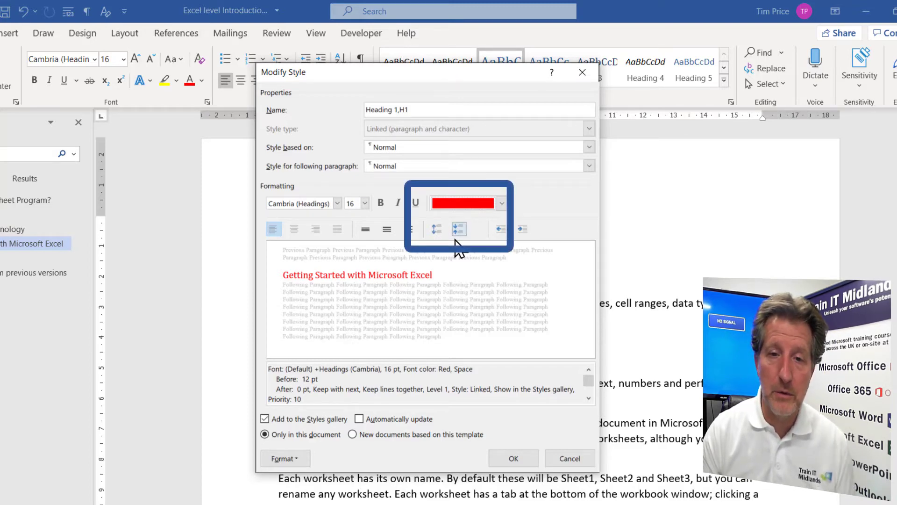
Try increasing and decreasing the Heading 1 style's paragraph spacing, ending at 18 pt before and 6 pt after.
click(436, 229)
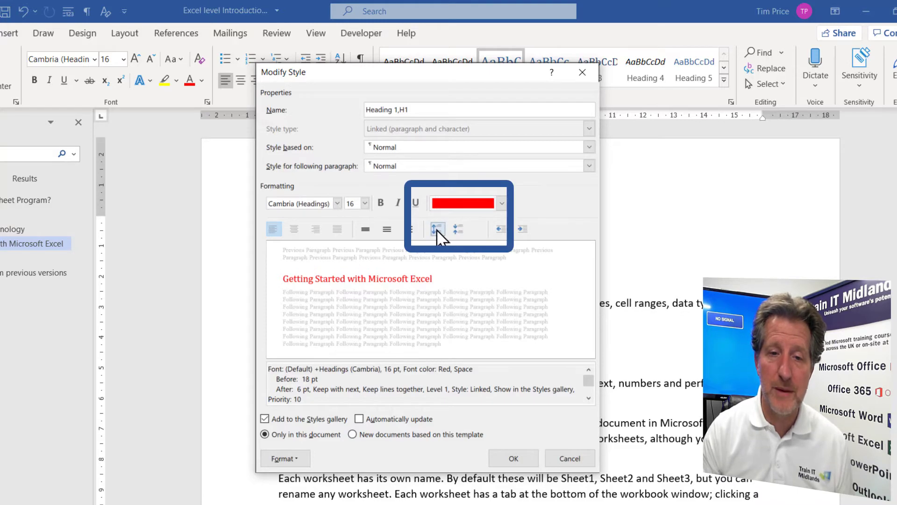
click(461, 227)
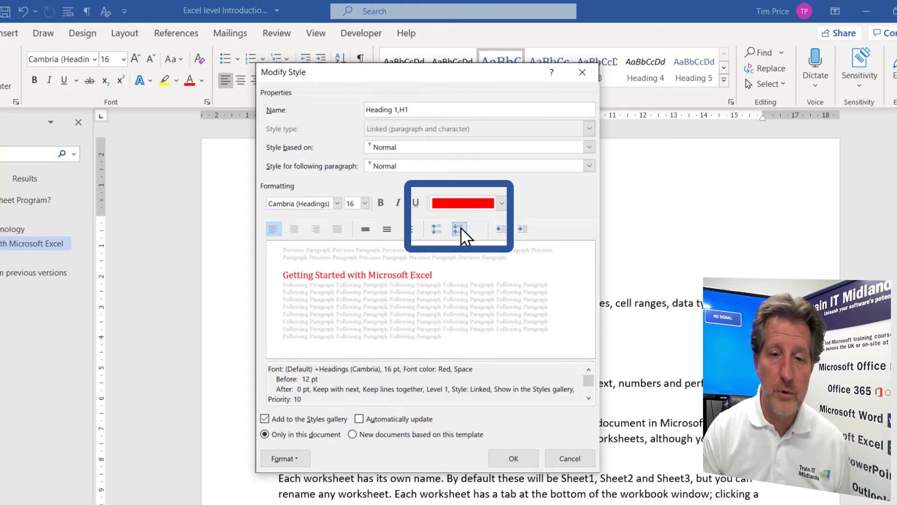
click(437, 229)
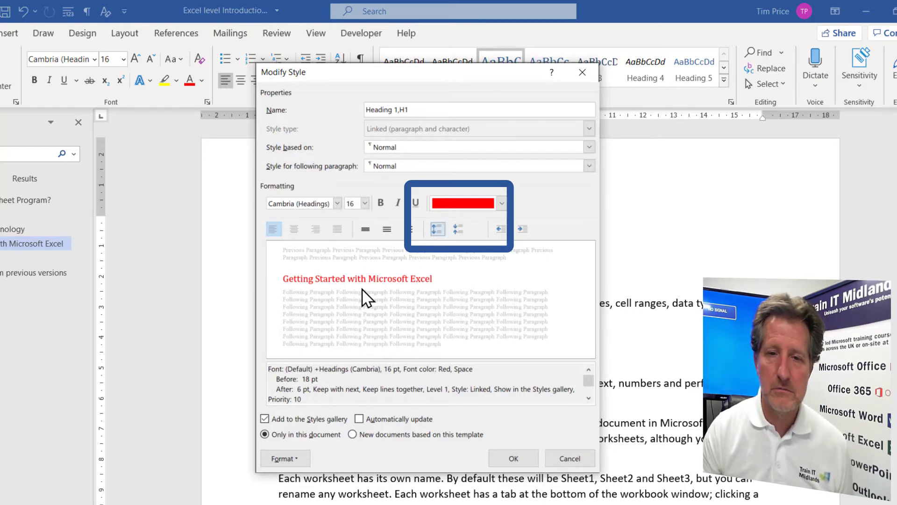
Give the Heading 1 style solid red 3 pt borders on the left and bottom of the paragraph, and apply the style changes.
click(299, 460)
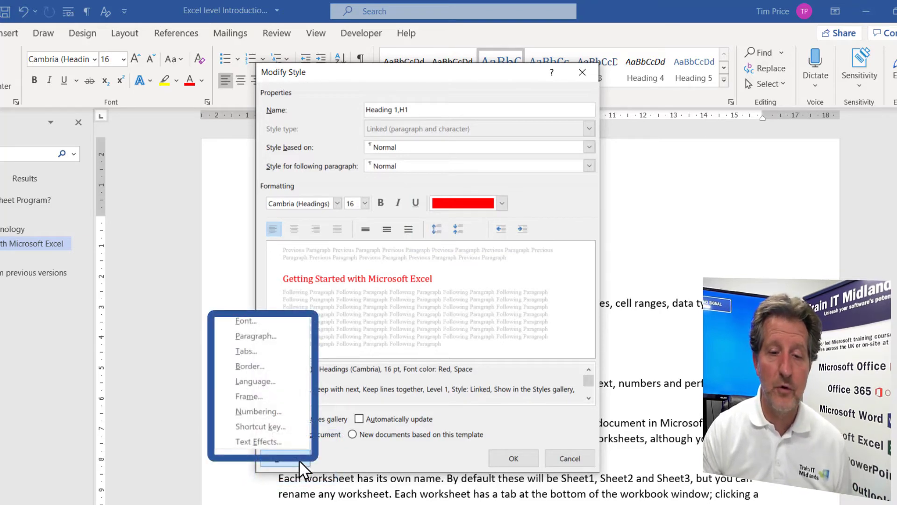
click(247, 364)
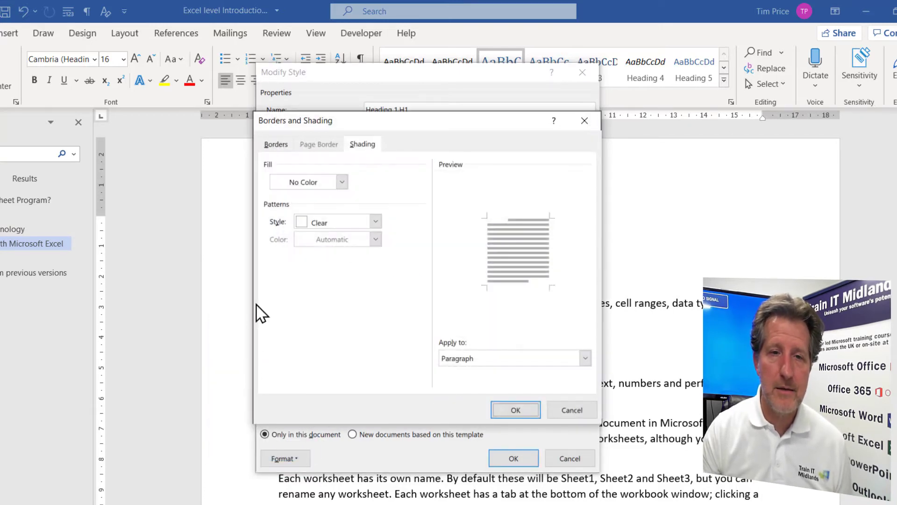
click(281, 144)
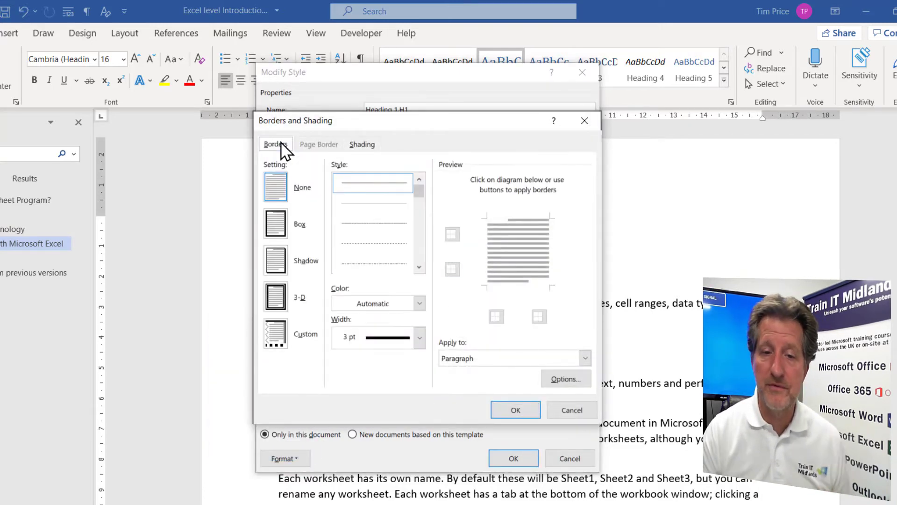
click(418, 306)
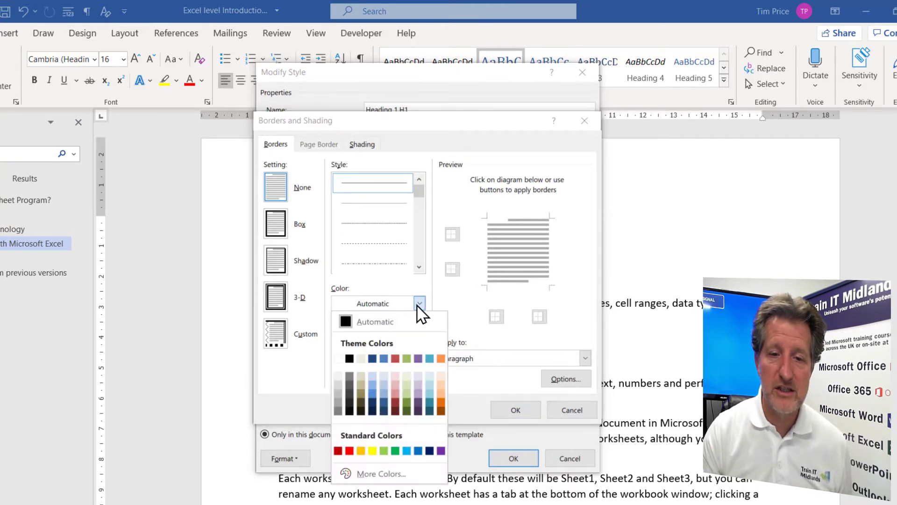
click(350, 449)
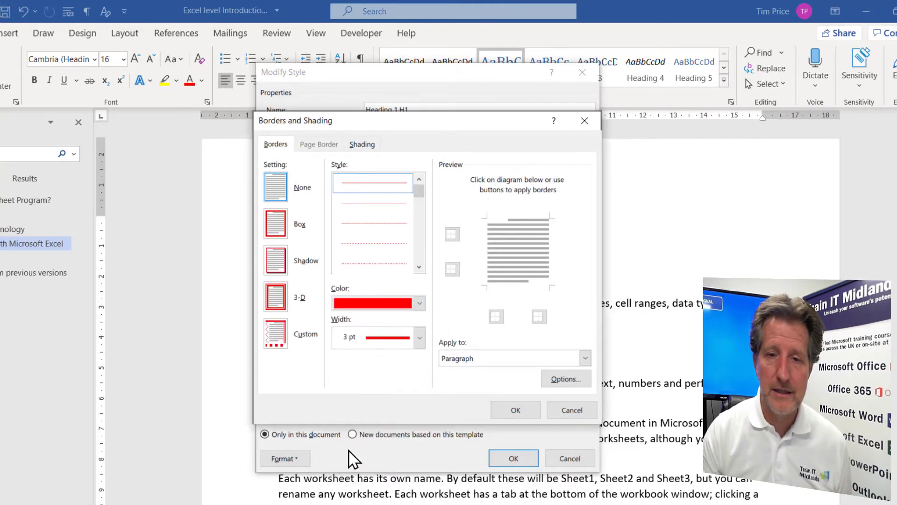
click(486, 250)
click(532, 284)
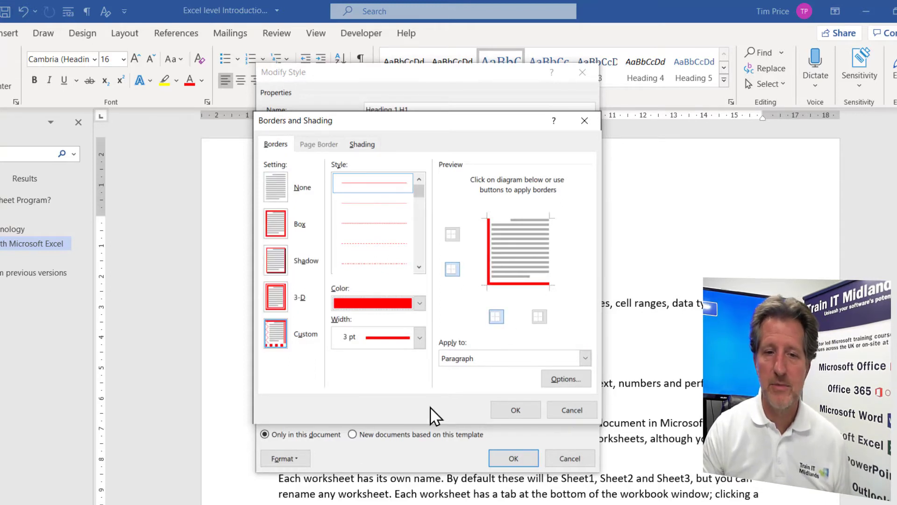
click(515, 409)
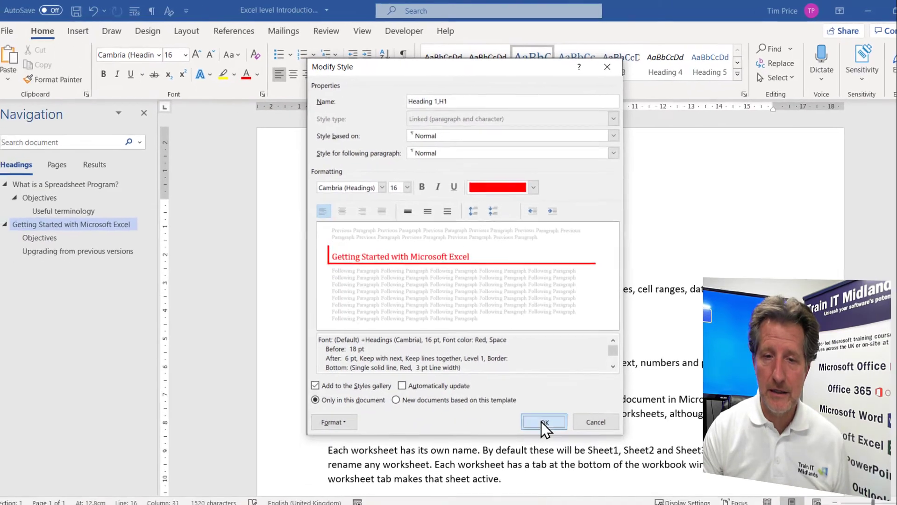
click(513, 458)
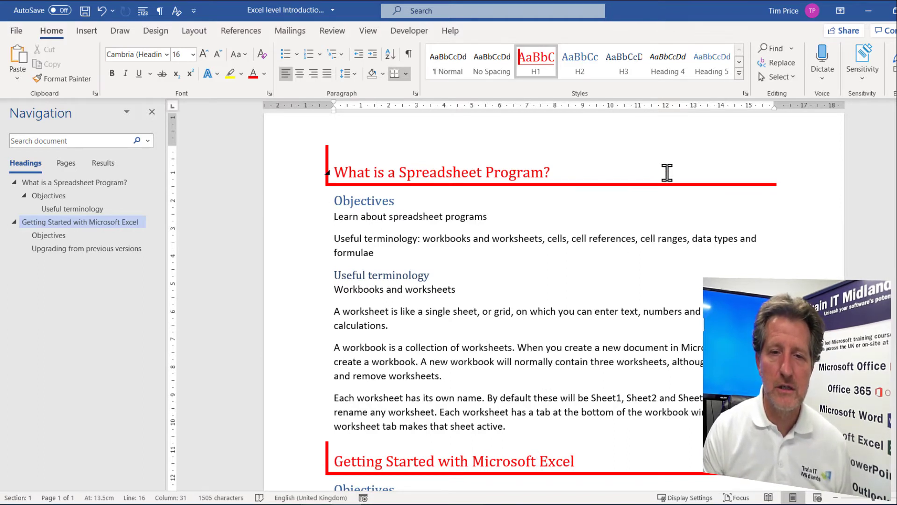
Change the Heading 1 style's font to Bauhaus 93 and apply the change to the document.
right_click(532, 63)
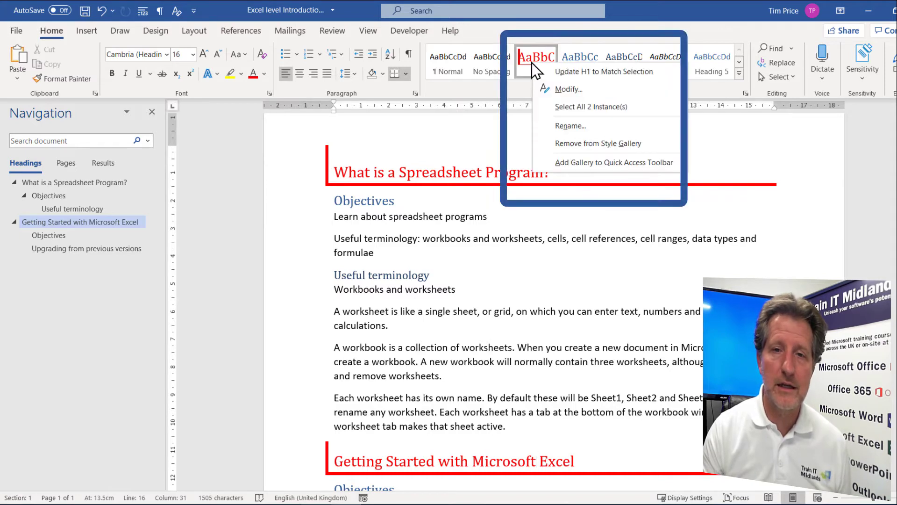
click(557, 94)
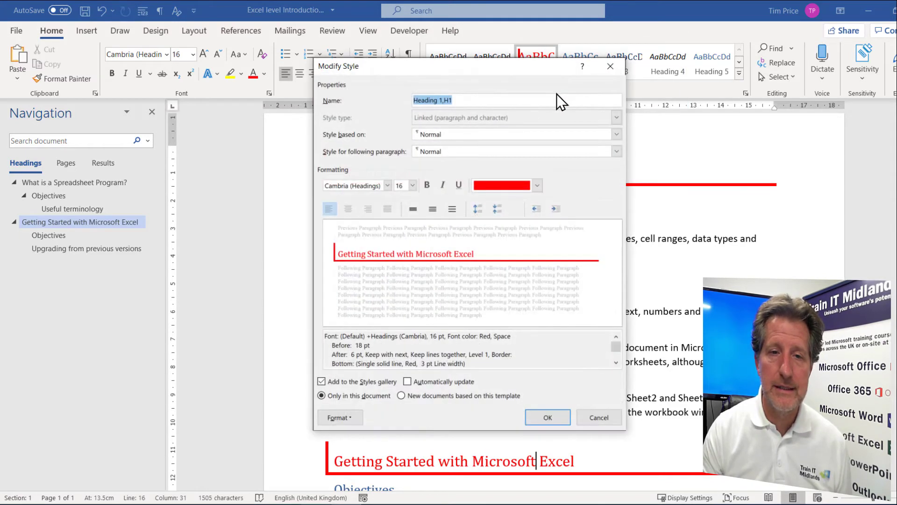
click(387, 186)
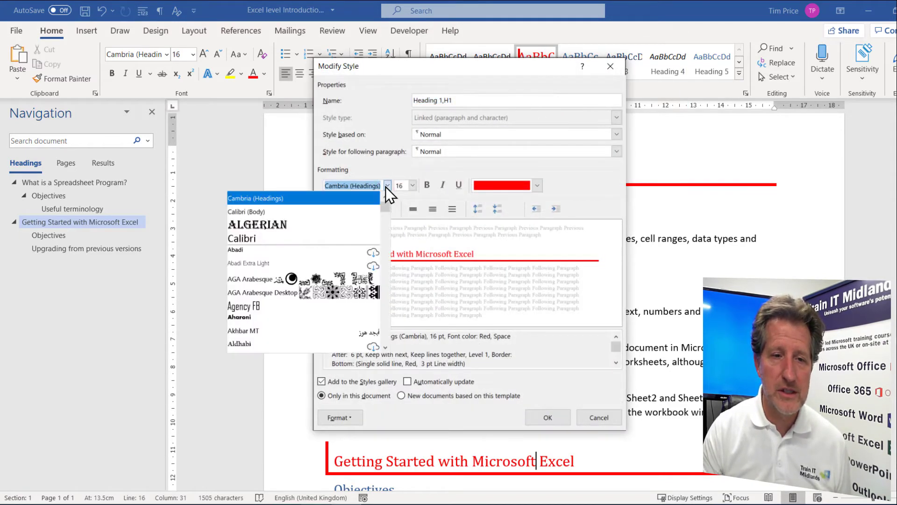
scroll(302, 308, down, 3)
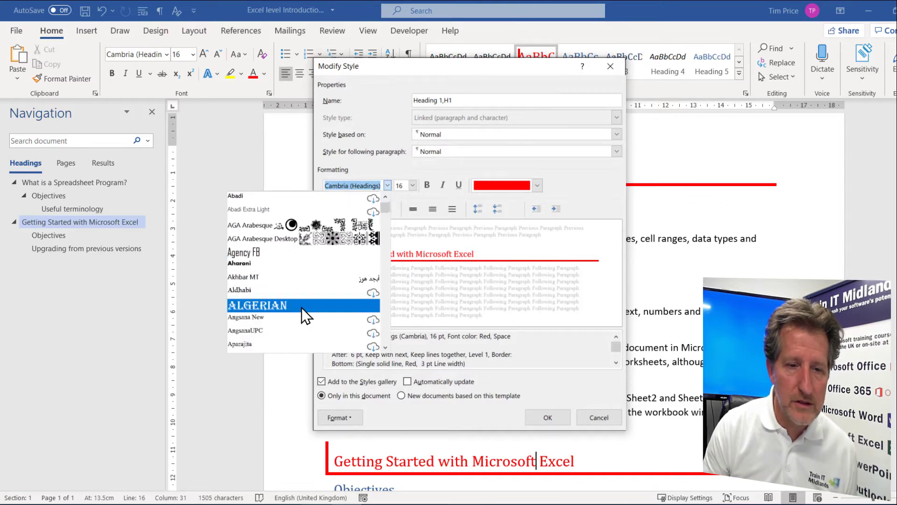
scroll(301, 308, down, 4)
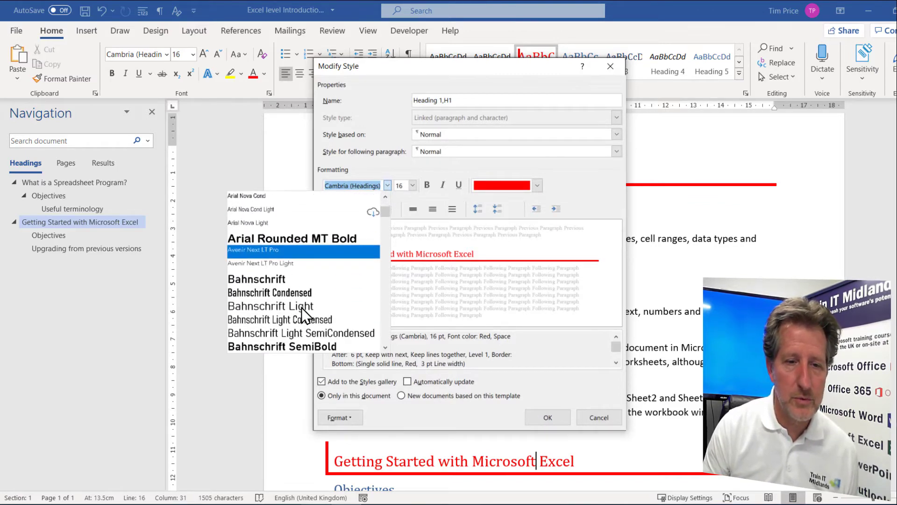
scroll(301, 308, down, 4)
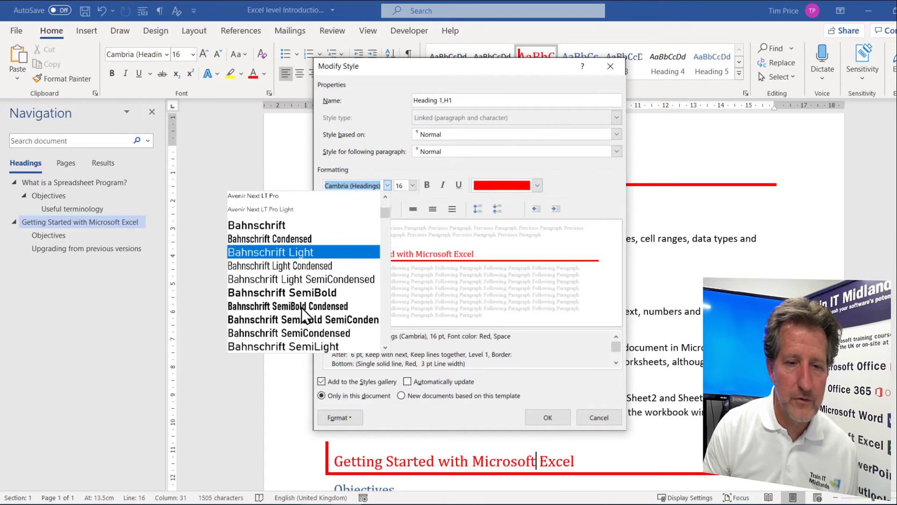
scroll(333, 293, down, 5)
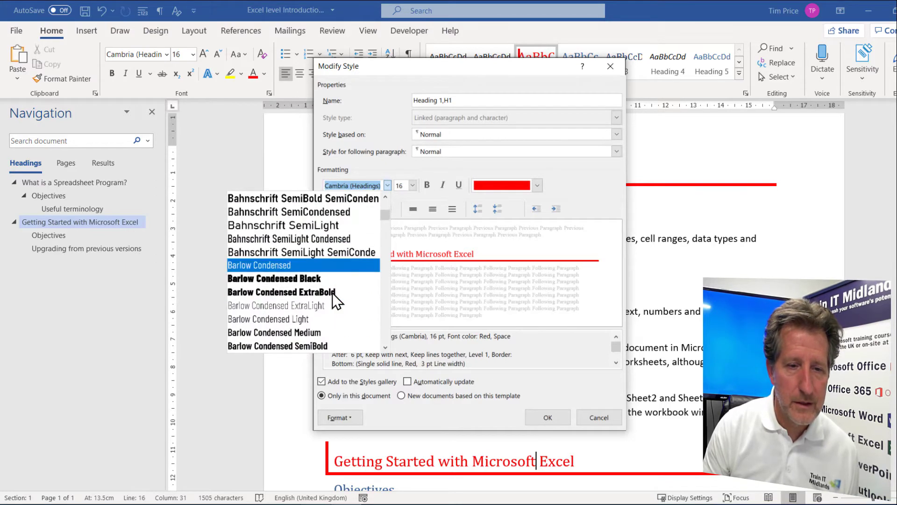
scroll(332, 293, down, 2)
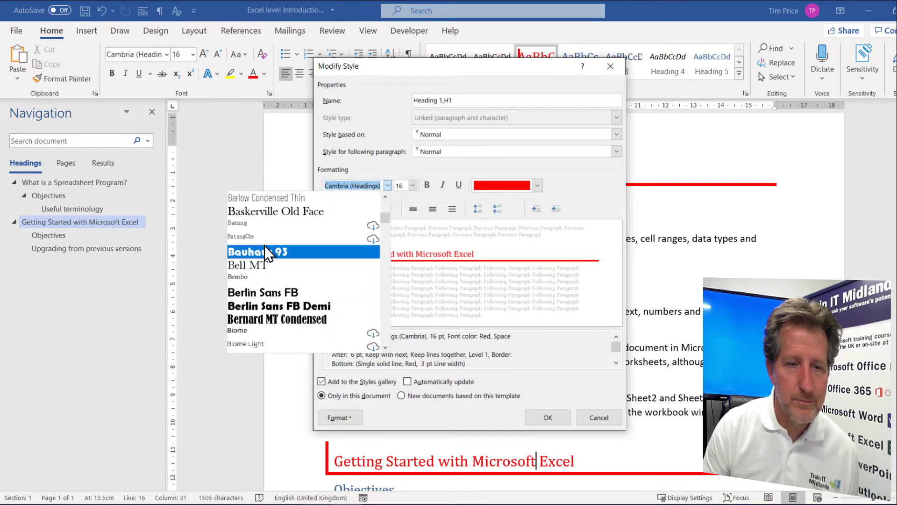
click(267, 194)
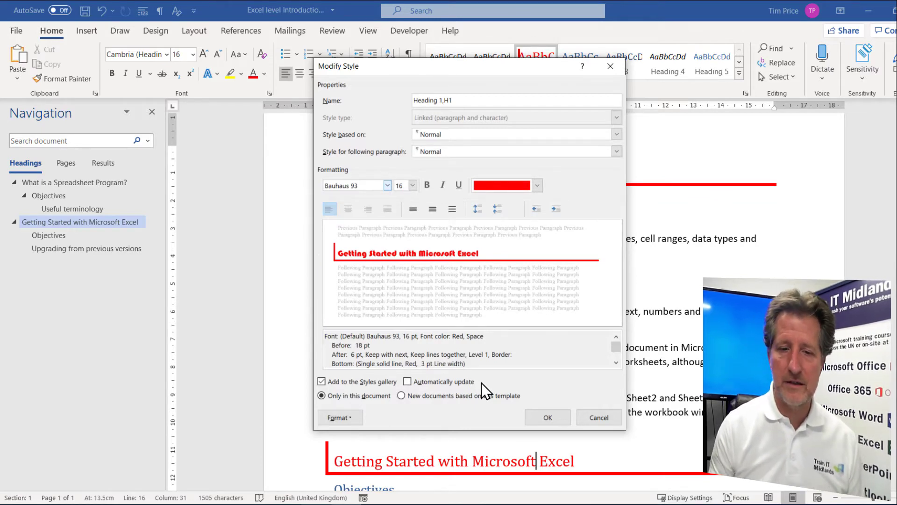
click(554, 419)
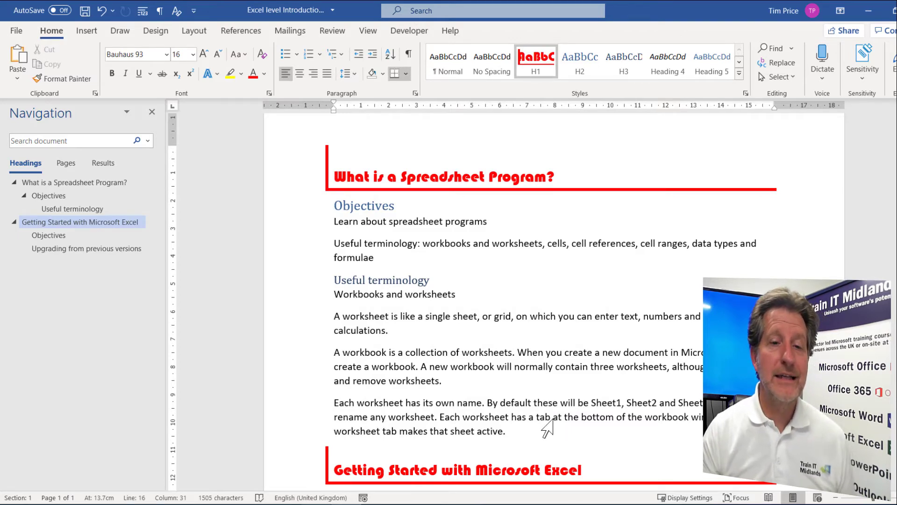
Modify the Heading 2 style to use the standard Red font colour and the Bauhaus 93 font.
right_click(576, 64)
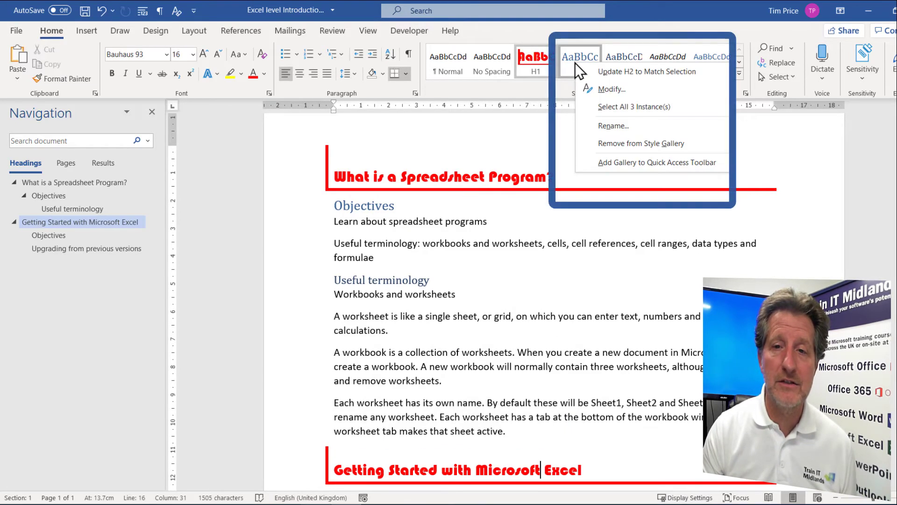
click(606, 90)
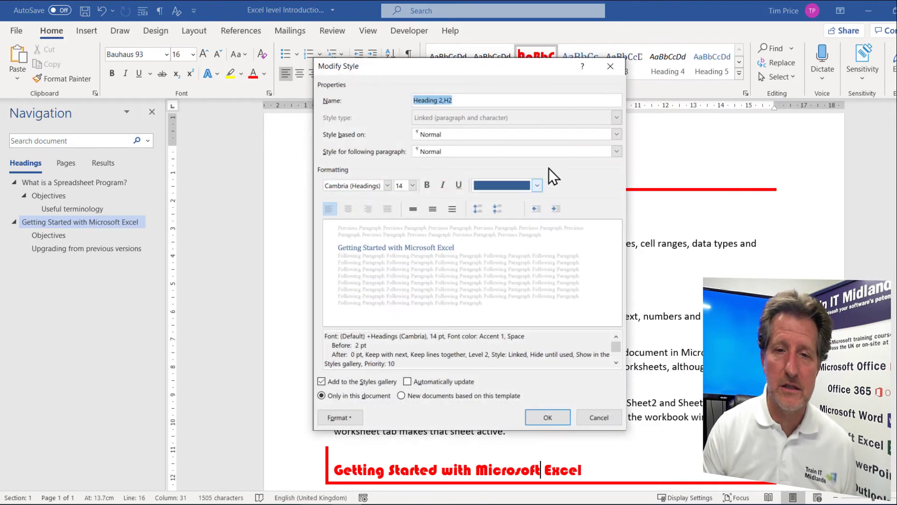
click(536, 186)
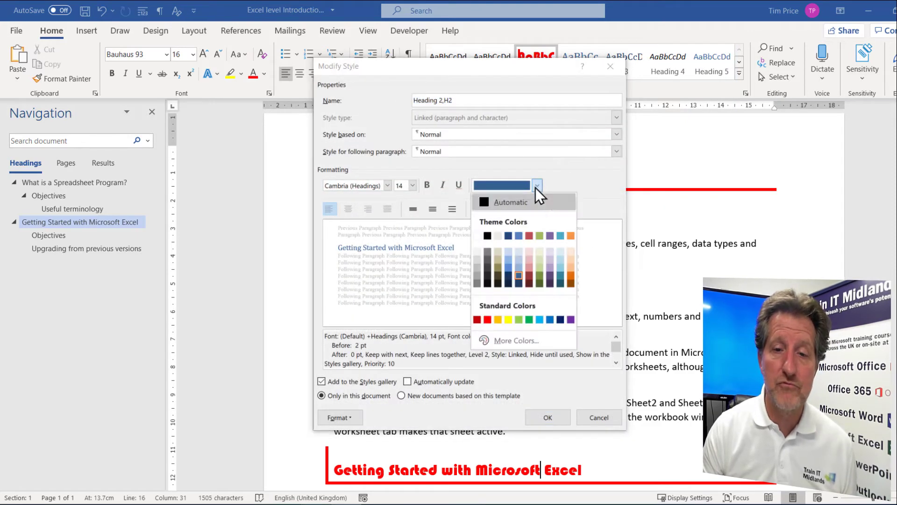
click(487, 319)
click(388, 185)
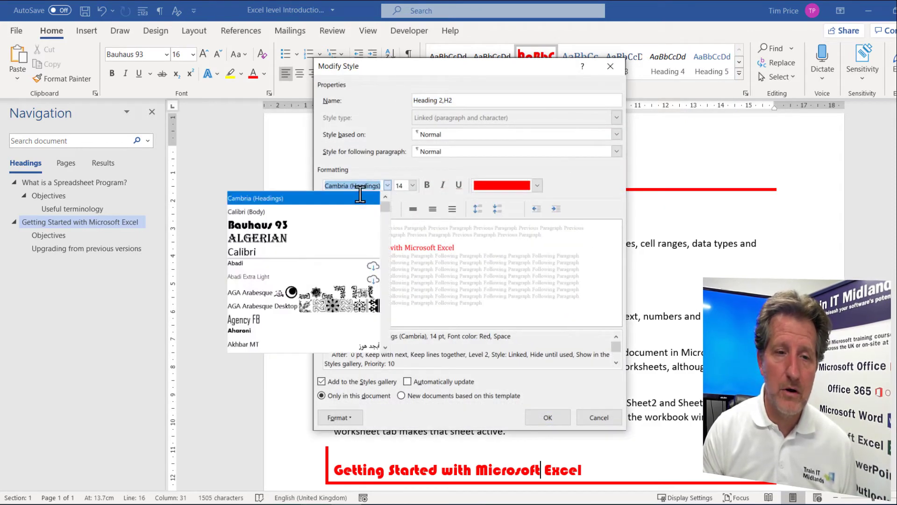
click(276, 224)
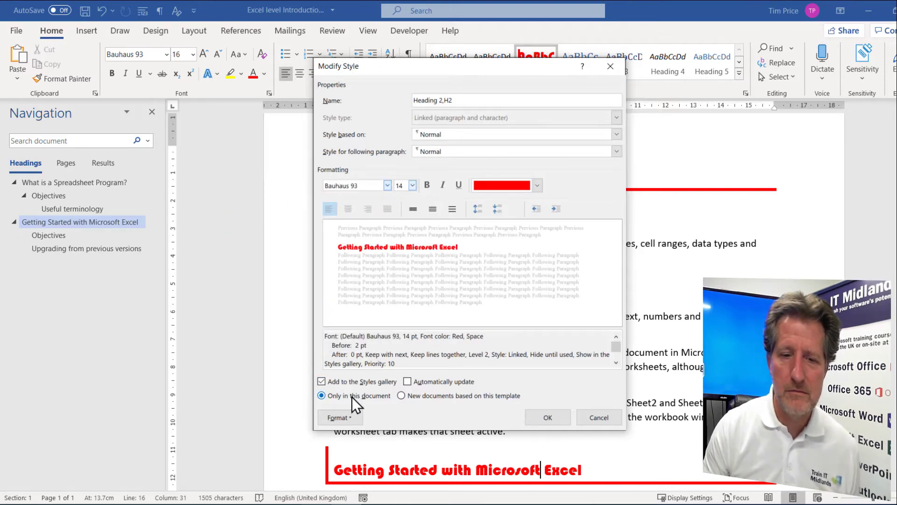
Give the Heading 2 style a solid red 1½ pt bottom border and apply the style changes to the document.
click(341, 421)
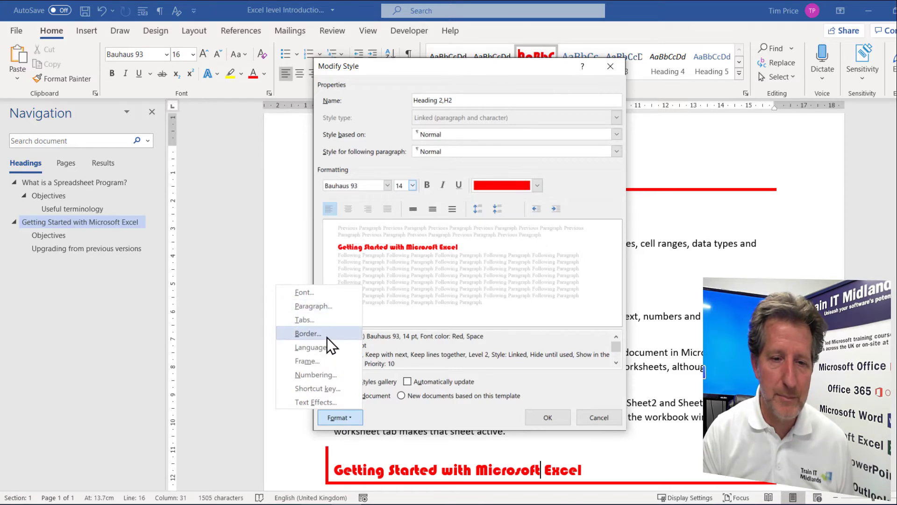
click(327, 337)
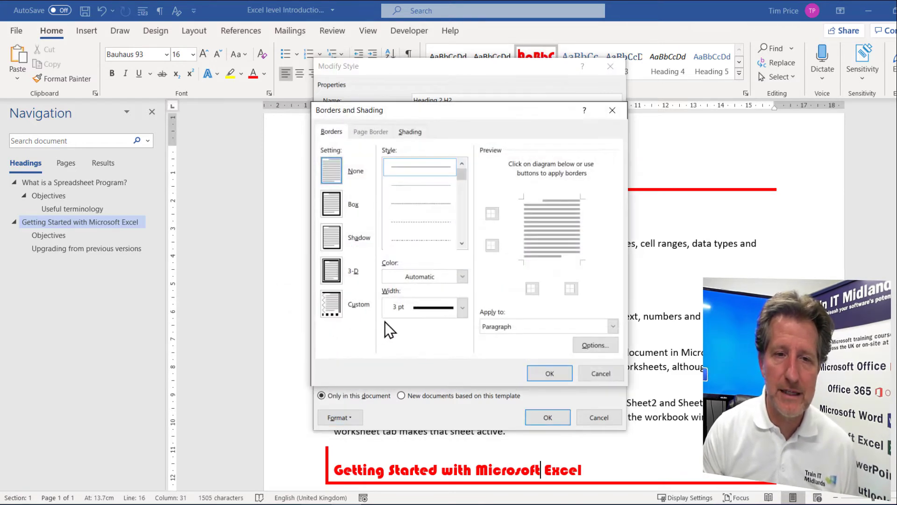
click(462, 307)
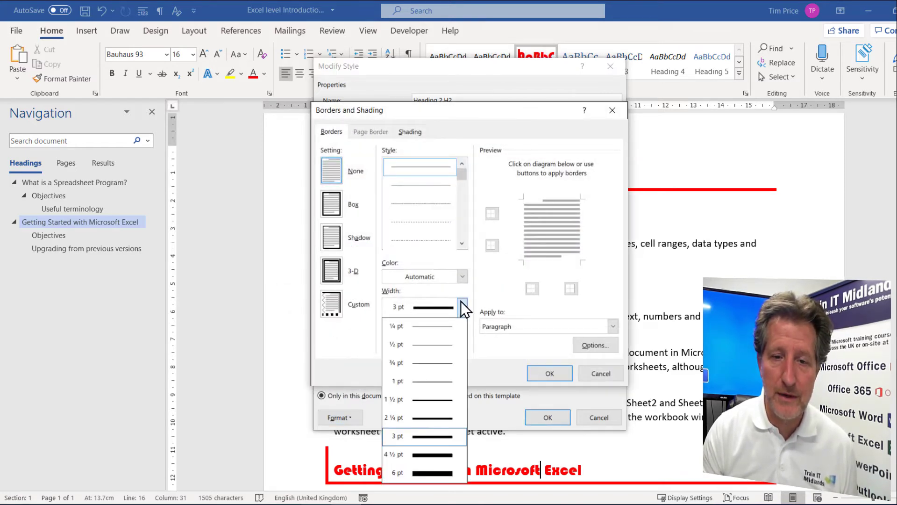
click(426, 401)
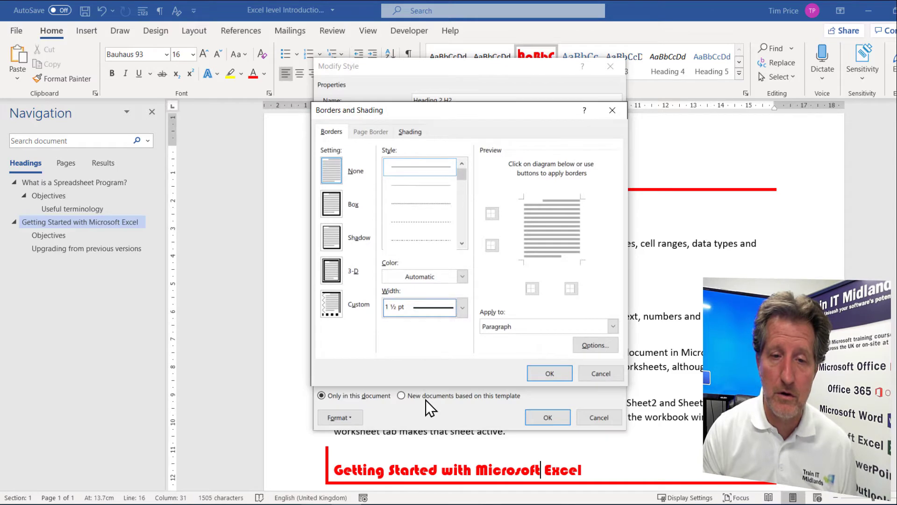
click(462, 276)
click(398, 410)
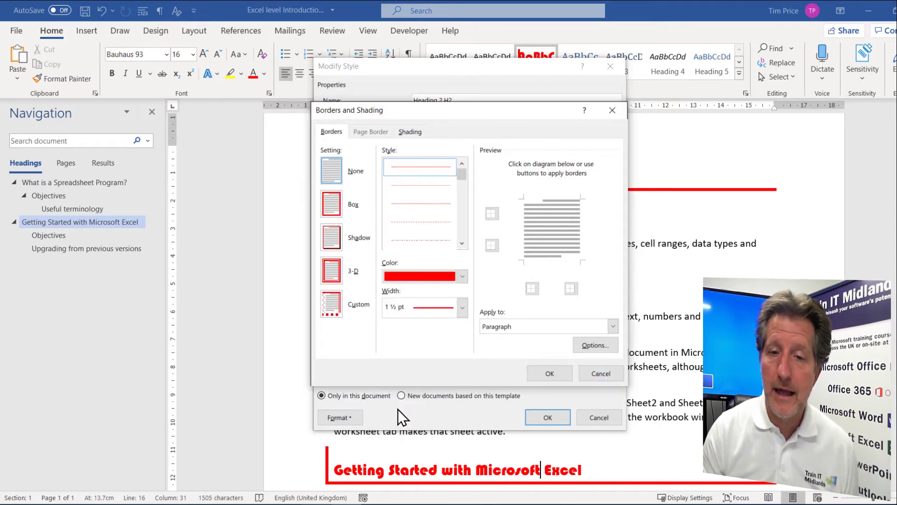
click(535, 259)
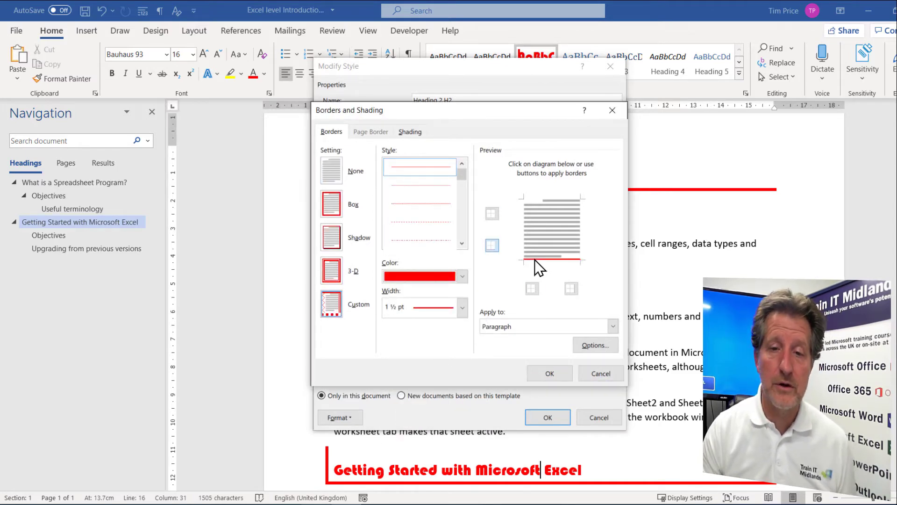
click(544, 373)
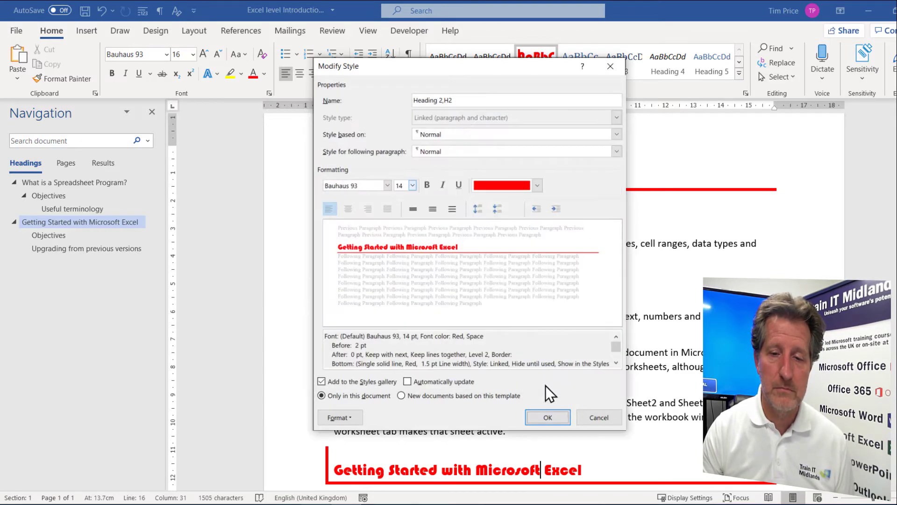
click(548, 417)
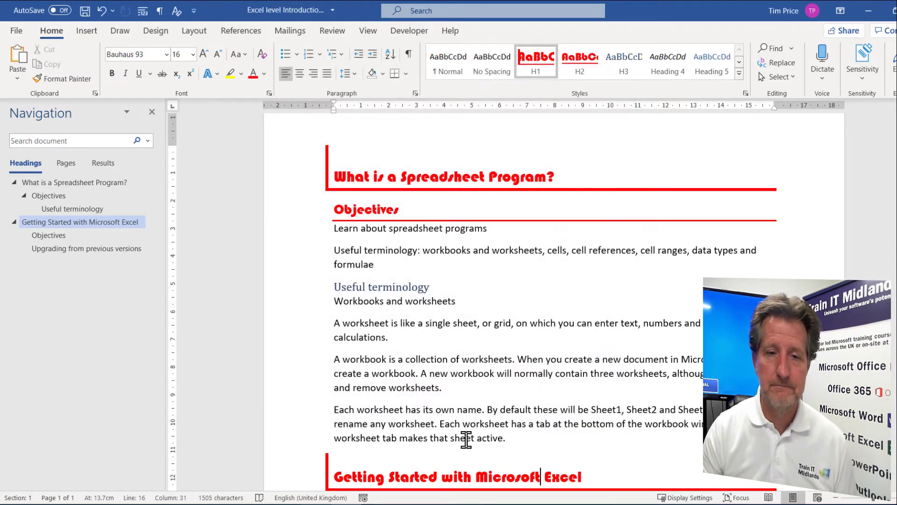
scroll(411, 304, down, 5)
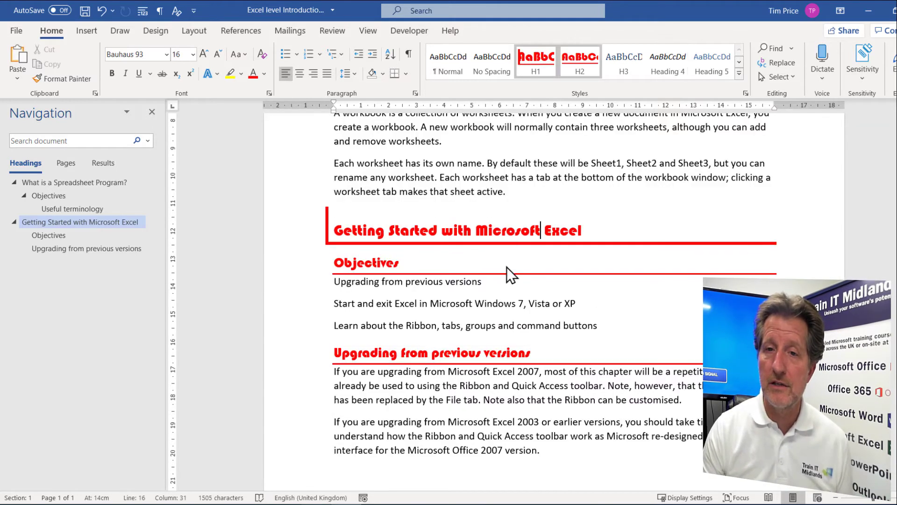
scroll(526, 212, up, 5)
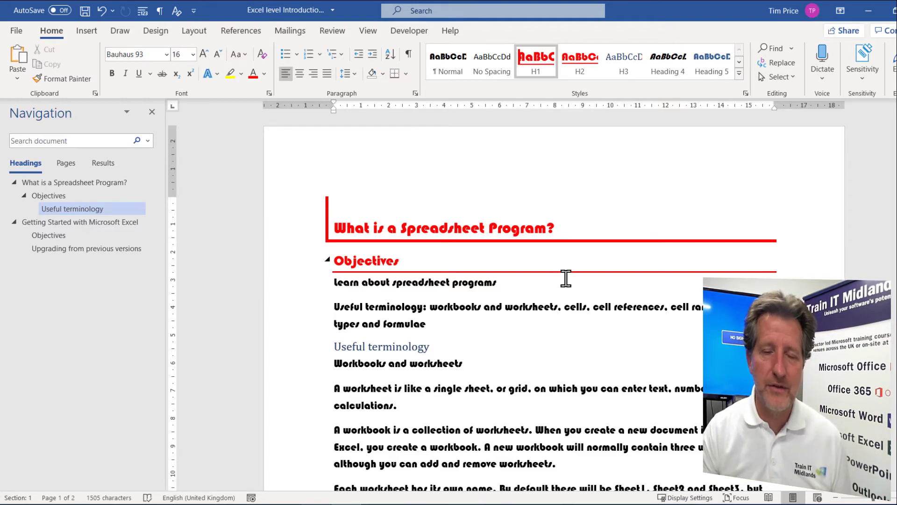
Apply the last built-in style set, which has a blue underlined title and bold blue headings, to the whole document.
scroll(566, 277, down, 2)
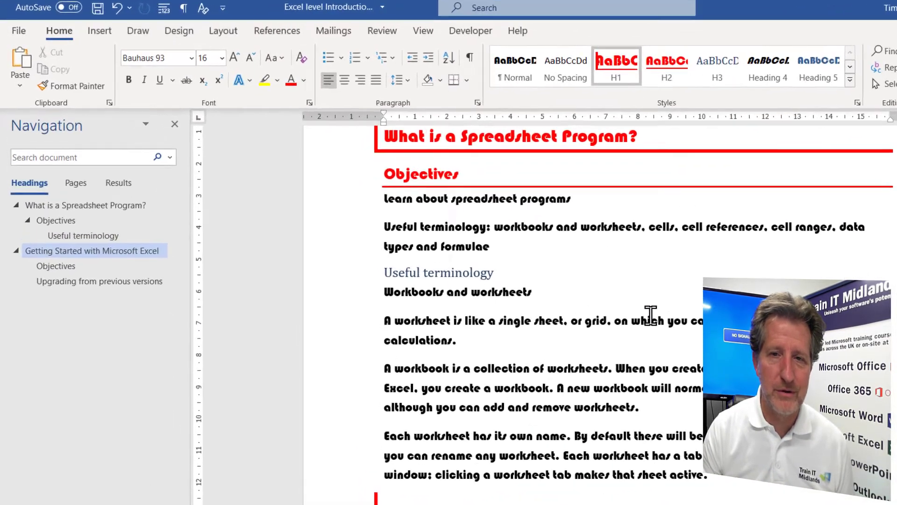
scroll(566, 277, up, 2)
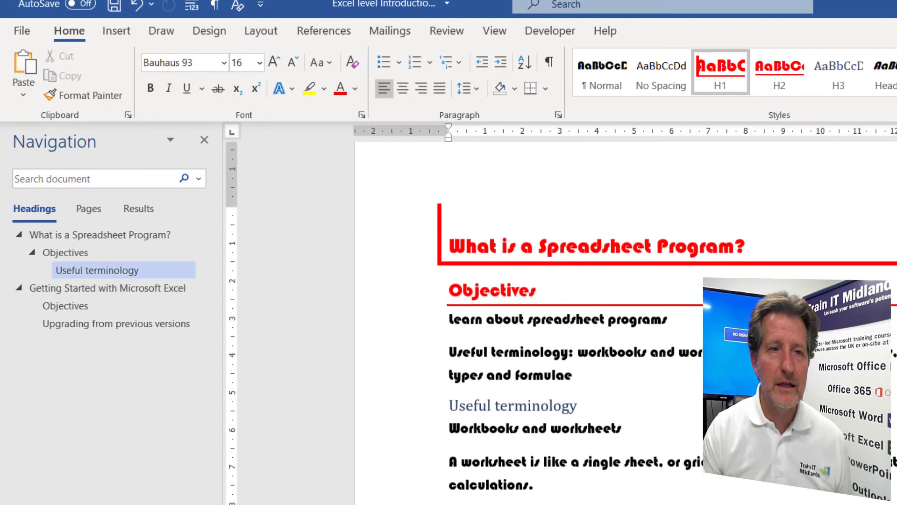
click(209, 29)
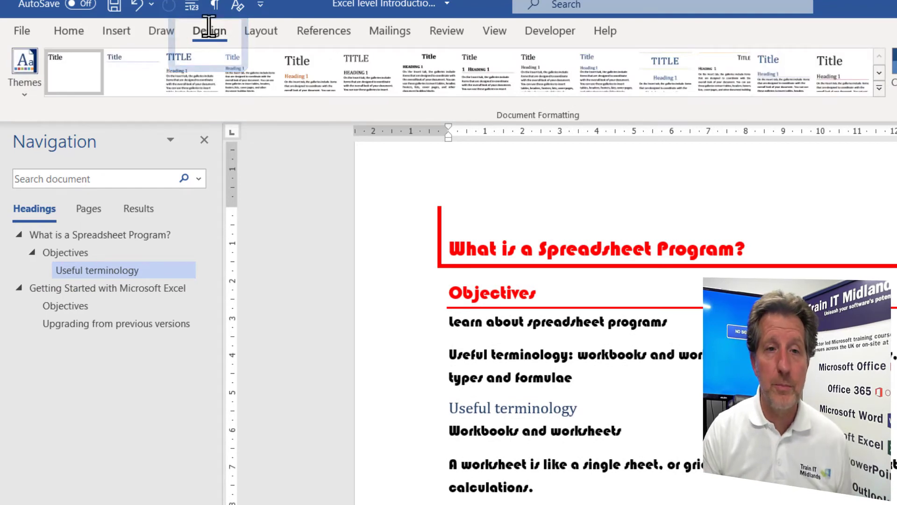
click(879, 88)
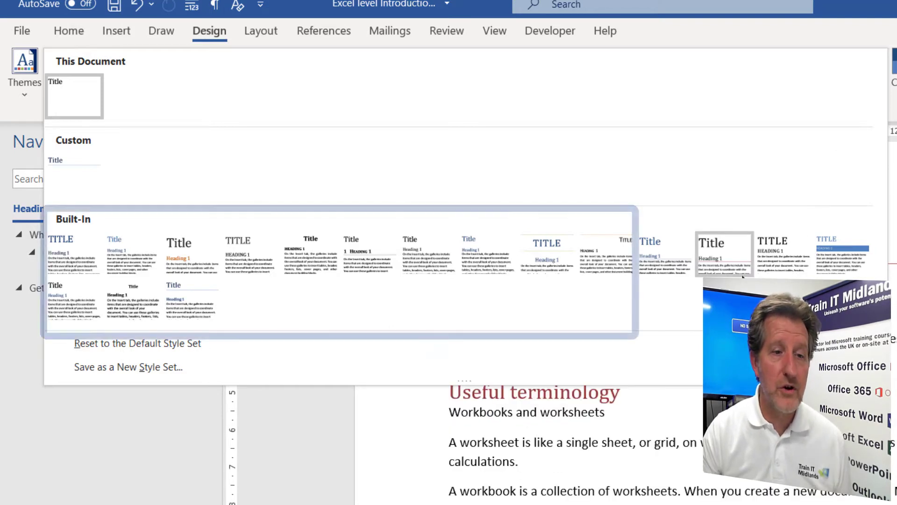
click(176, 294)
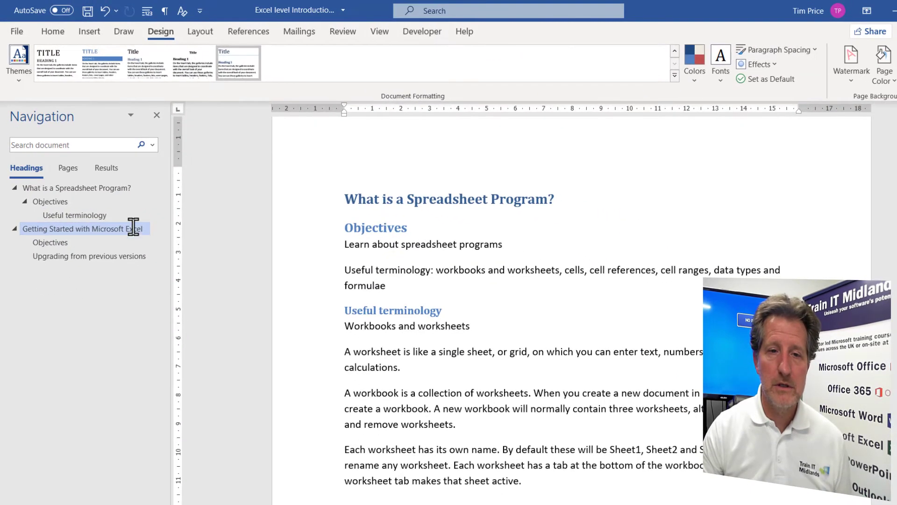
click(60, 30)
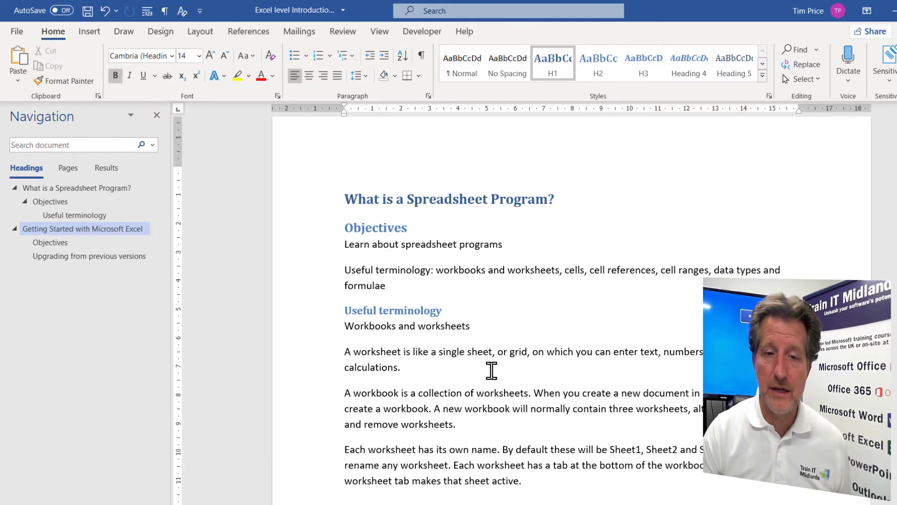
Apply the built-in style set with Heading 1 on a solid blue band, and check the headings throughout the document.
click(166, 33)
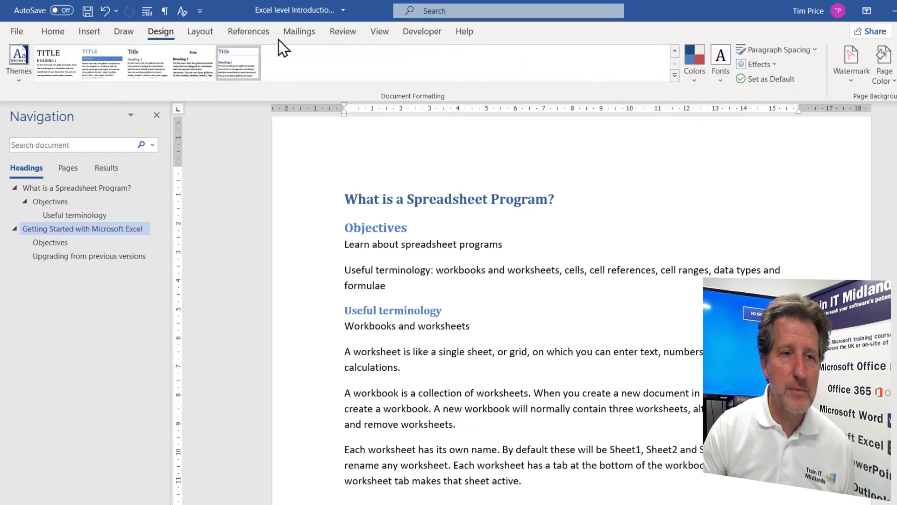
click(674, 75)
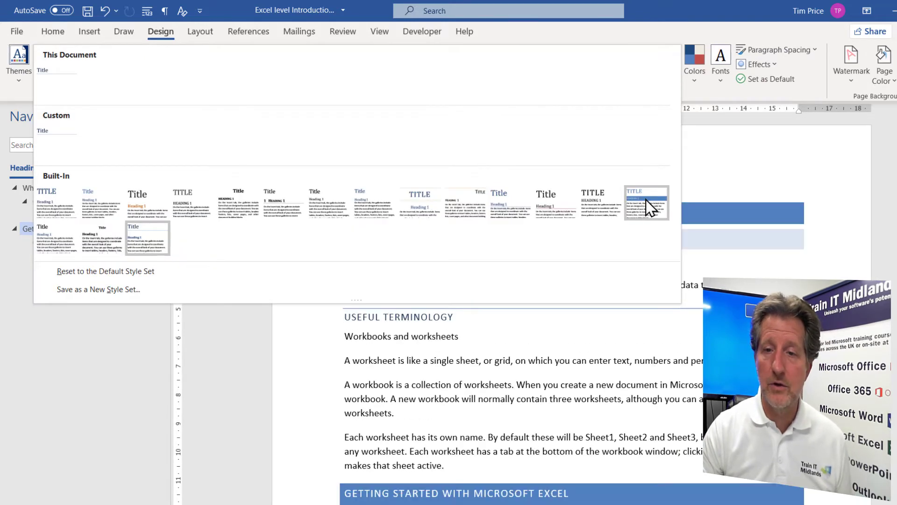
click(646, 200)
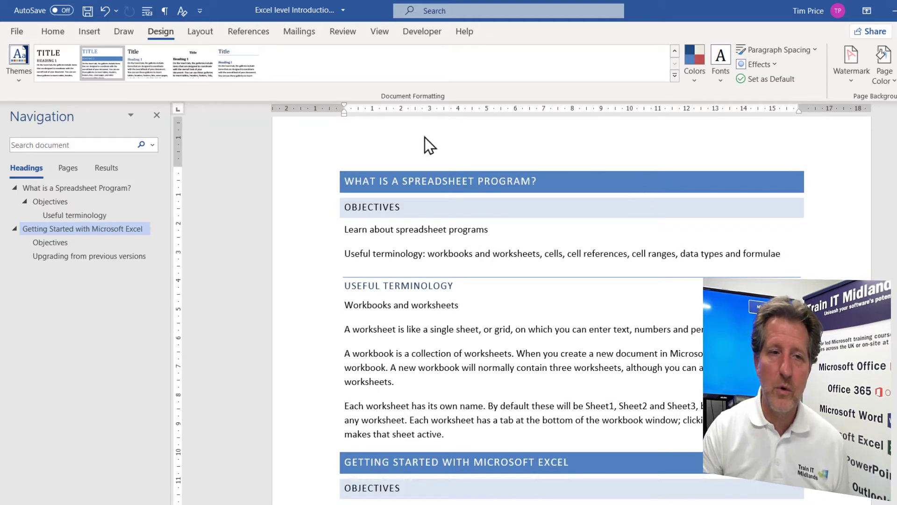
click(57, 34)
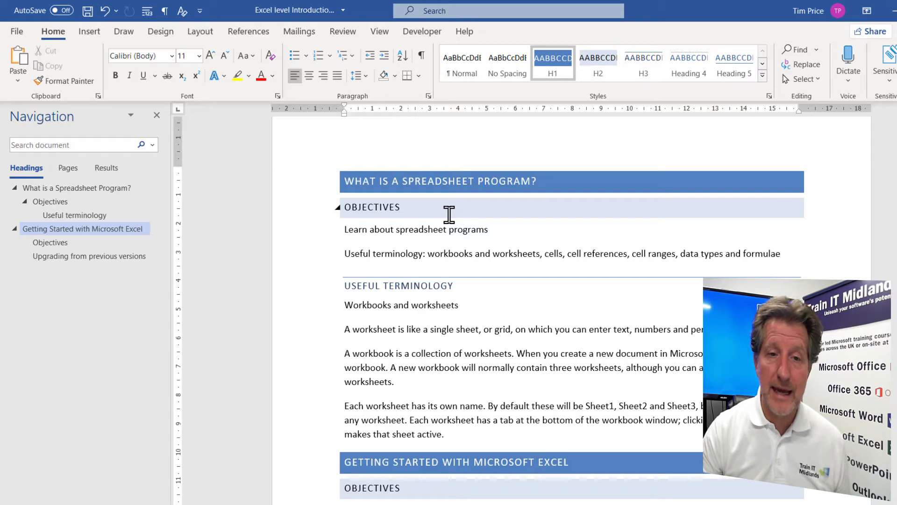
scroll(446, 226, down, 1)
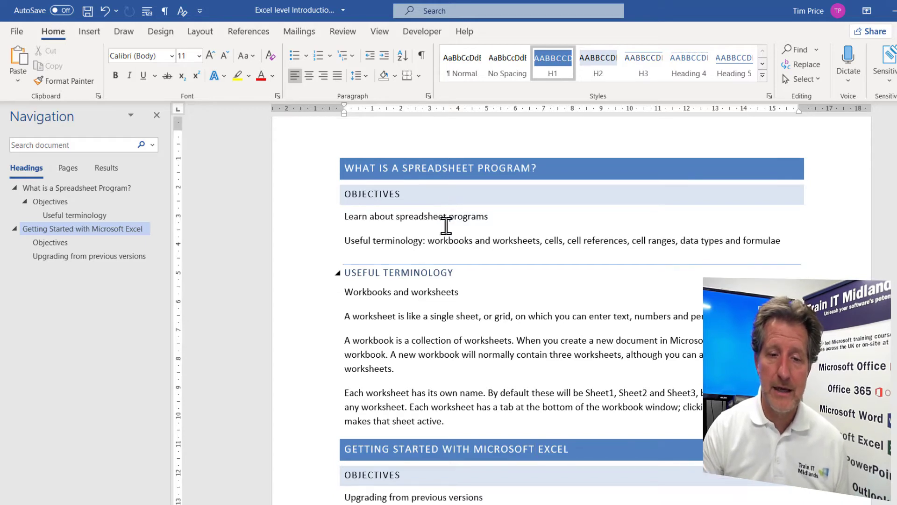
scroll(446, 226, down, 3)
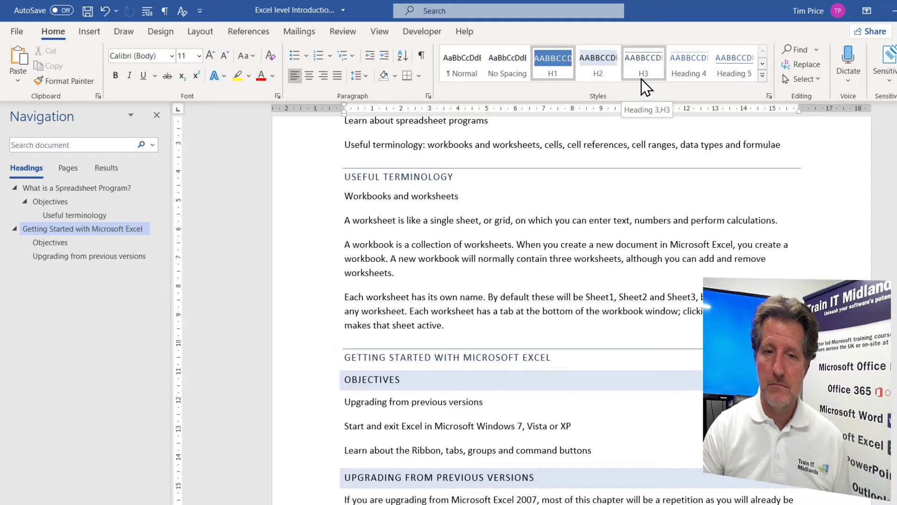
scroll(348, 177, up, 3)
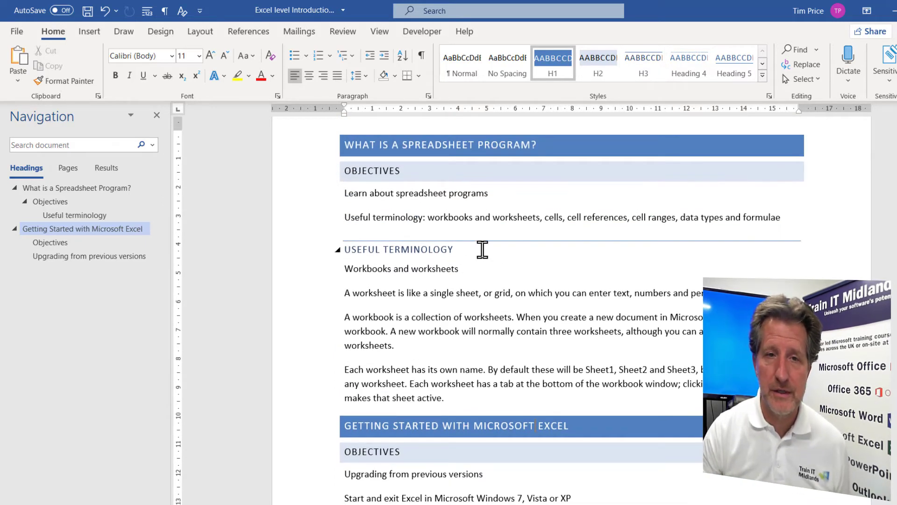
Check the styles of a body paragraph and the first main heading, and view the style set gallery's saving and reset options.
click(415, 316)
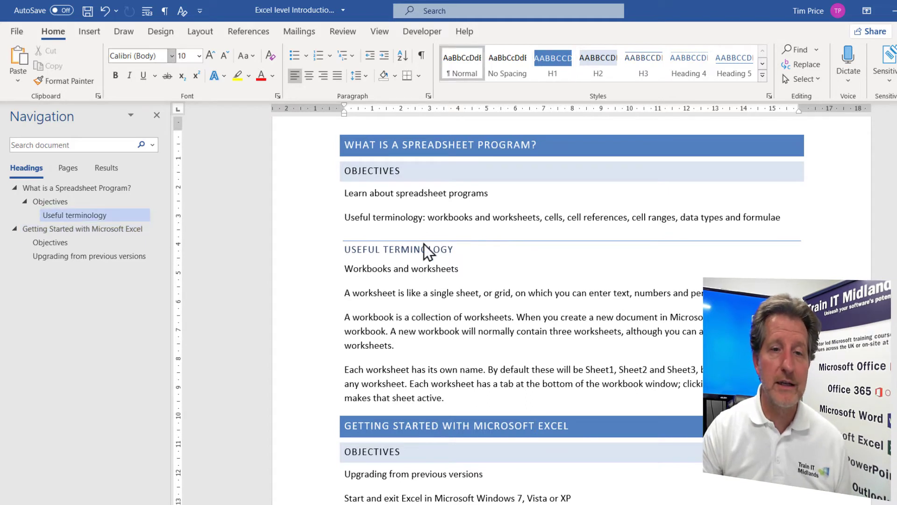
click(434, 145)
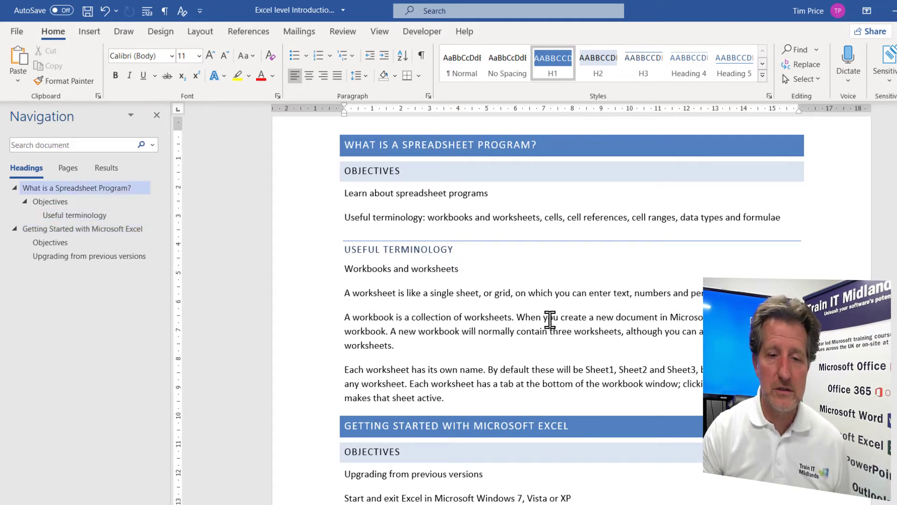
click(168, 32)
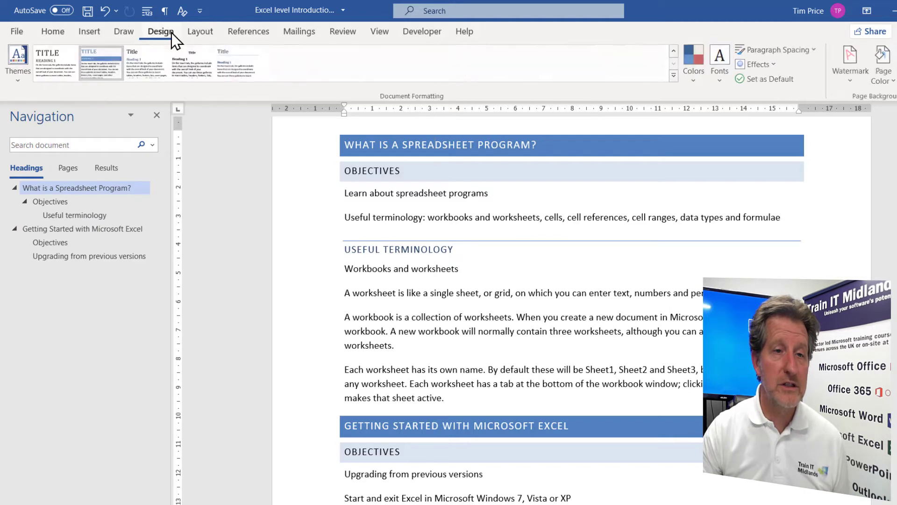
click(674, 75)
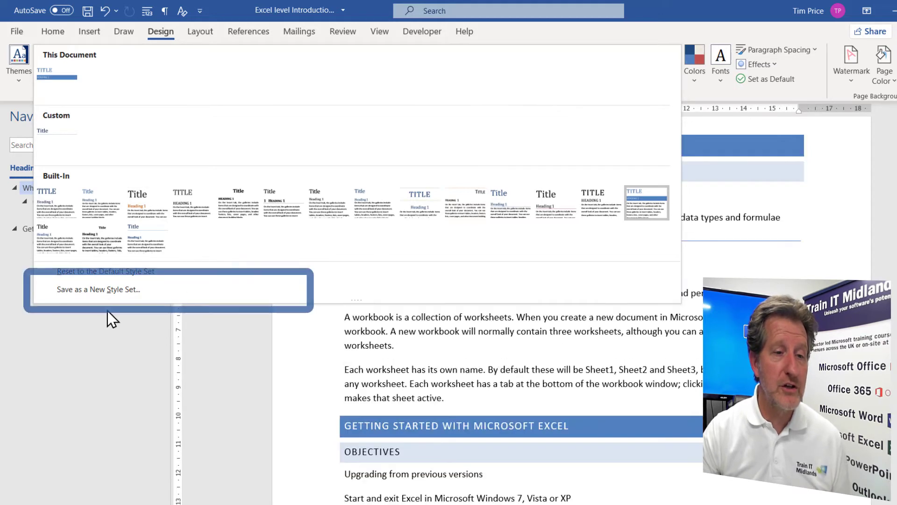
click(832, 277)
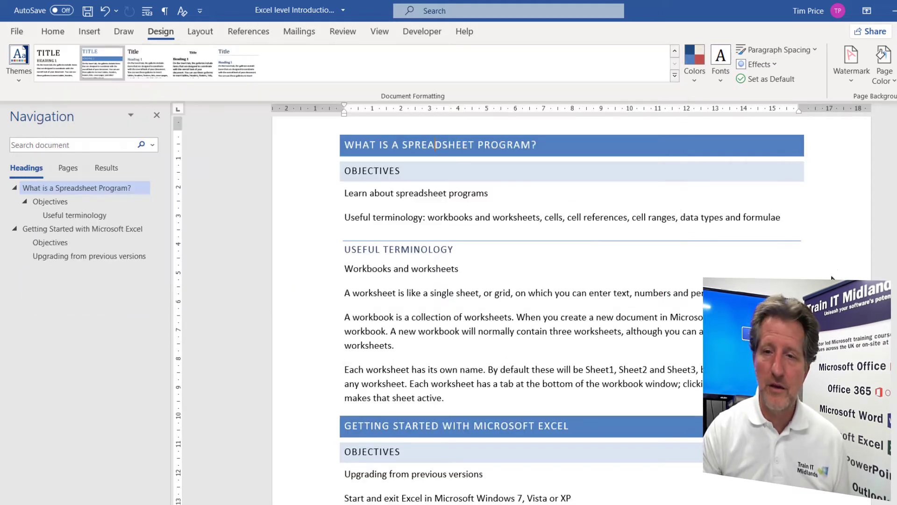
Modify the Heading 1 style to use a standard Light Green paragraph shading fill, and apply the change to the document.
click(60, 33)
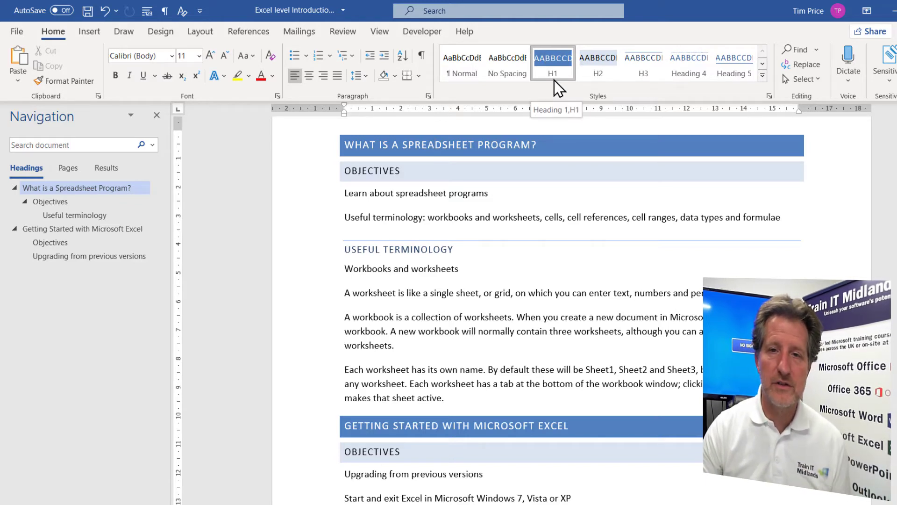
right_click(559, 61)
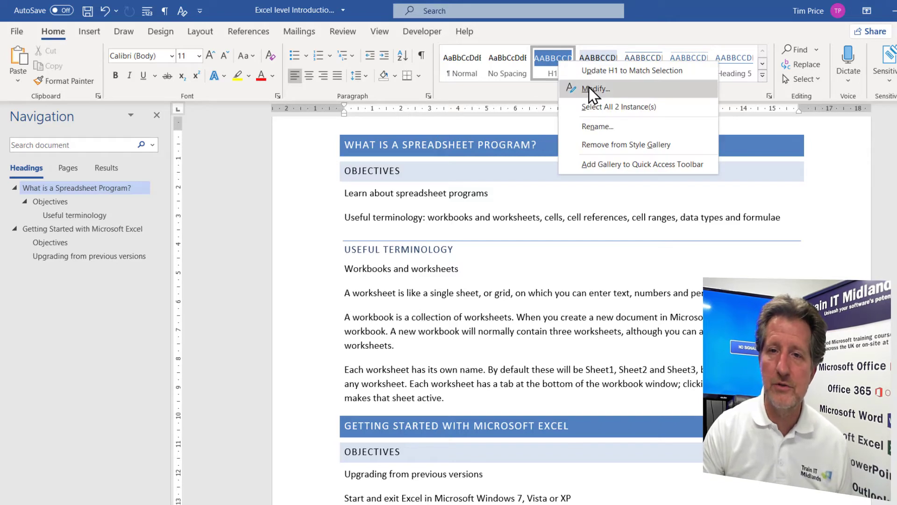
click(592, 89)
click(363, 433)
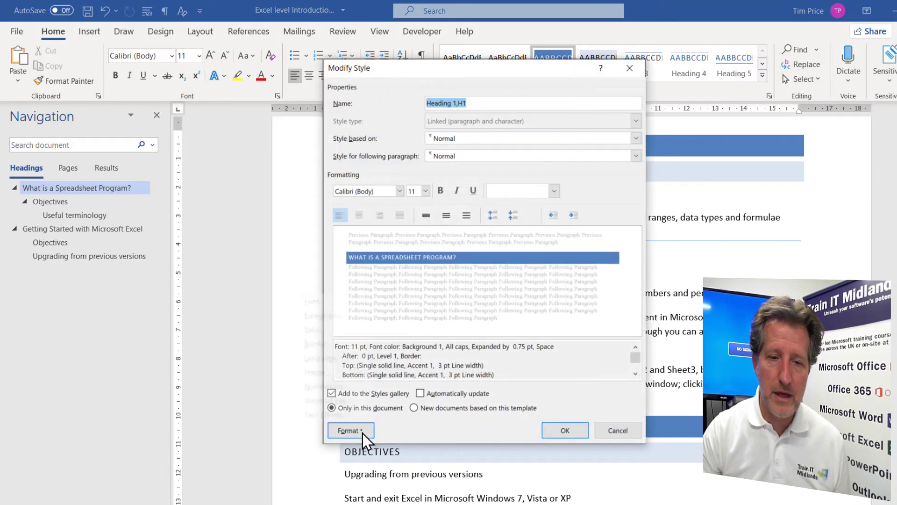
click(329, 345)
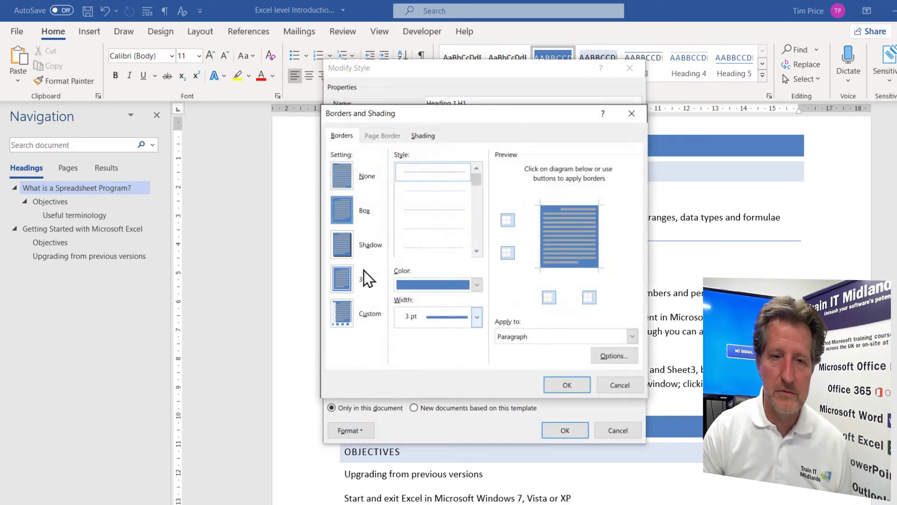
click(423, 135)
click(403, 171)
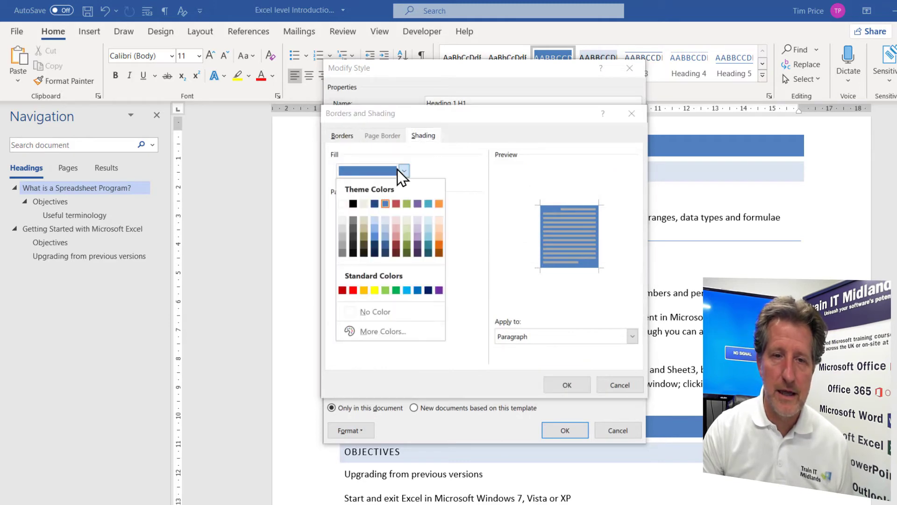
click(385, 290)
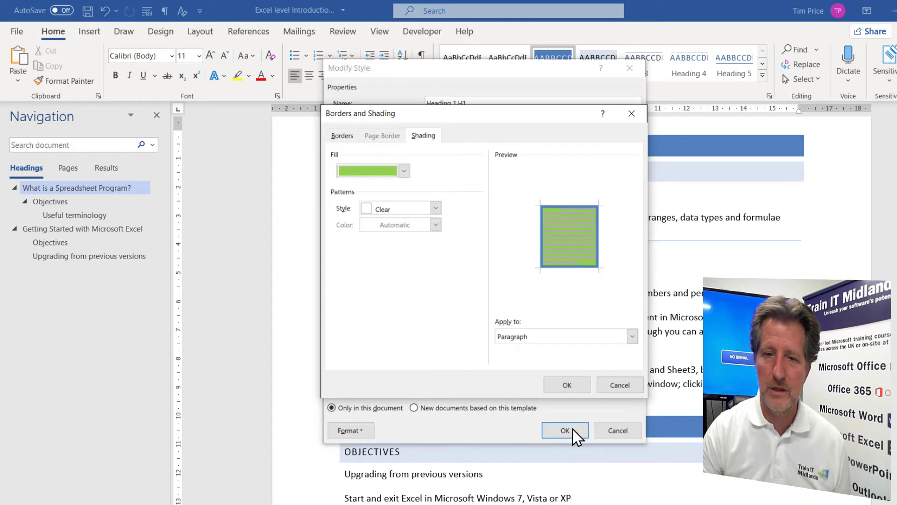
click(572, 385)
click(571, 427)
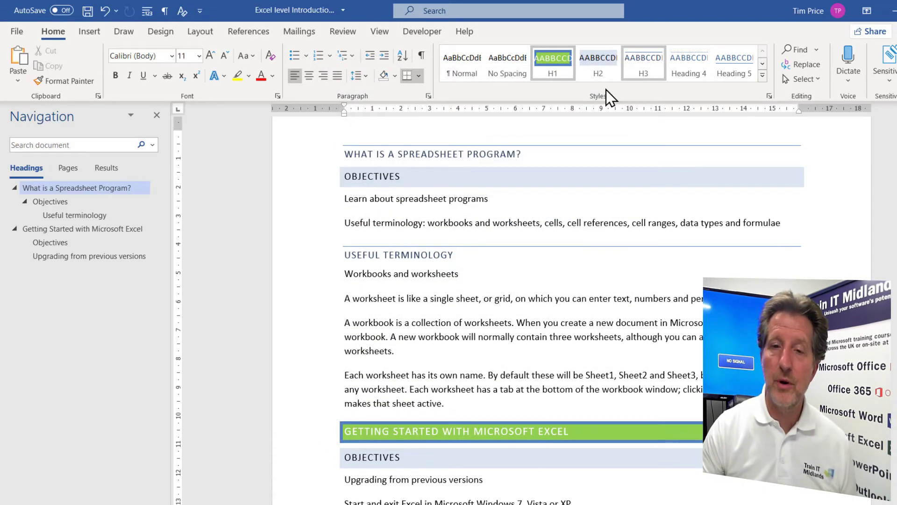
Save the document's current style set as a custom one named with the owner's first name followed by "Green Style Set".
click(159, 32)
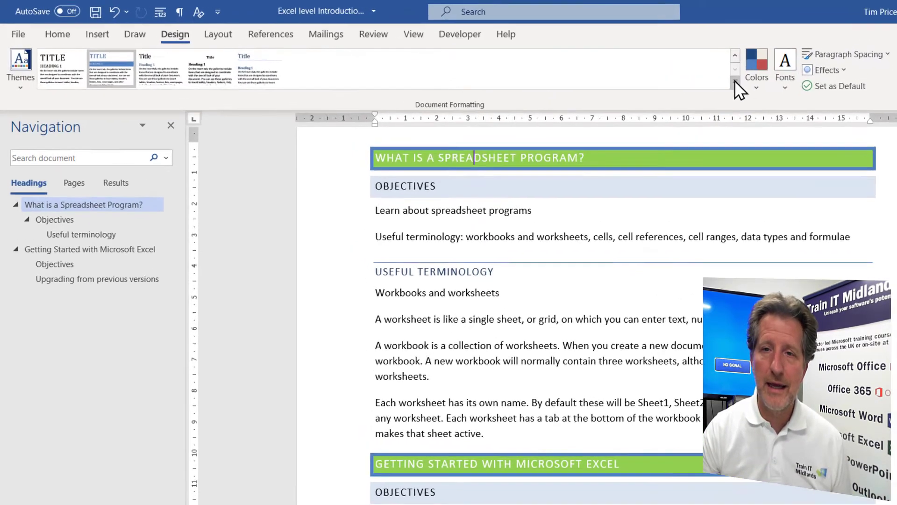
click(736, 82)
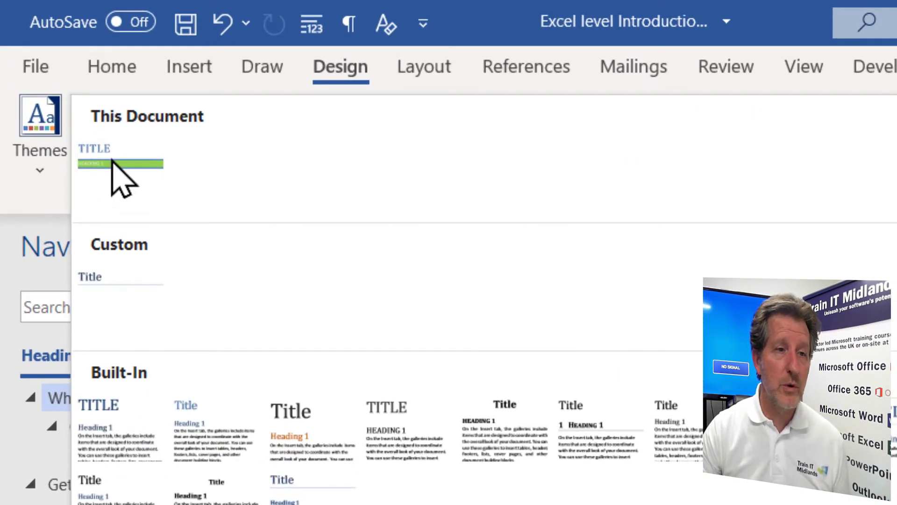
right_click(112, 161)
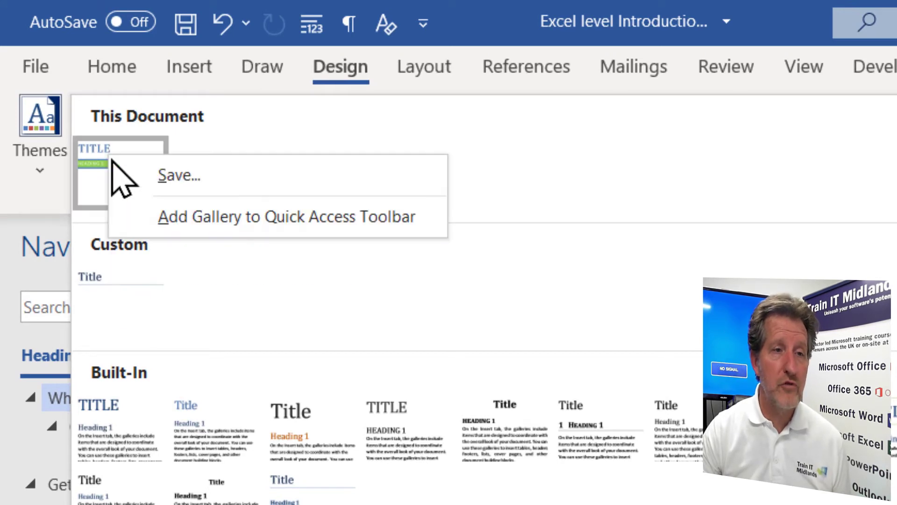
click(200, 177)
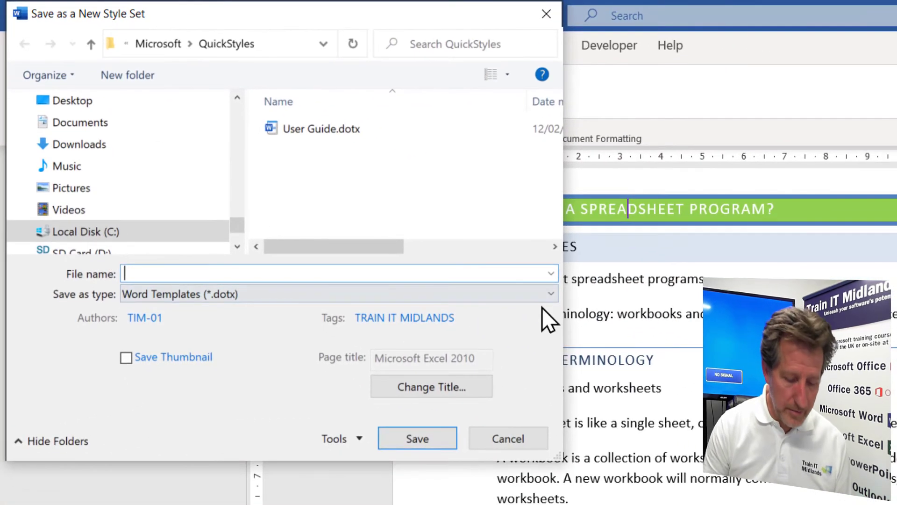
text(Tims Gr)
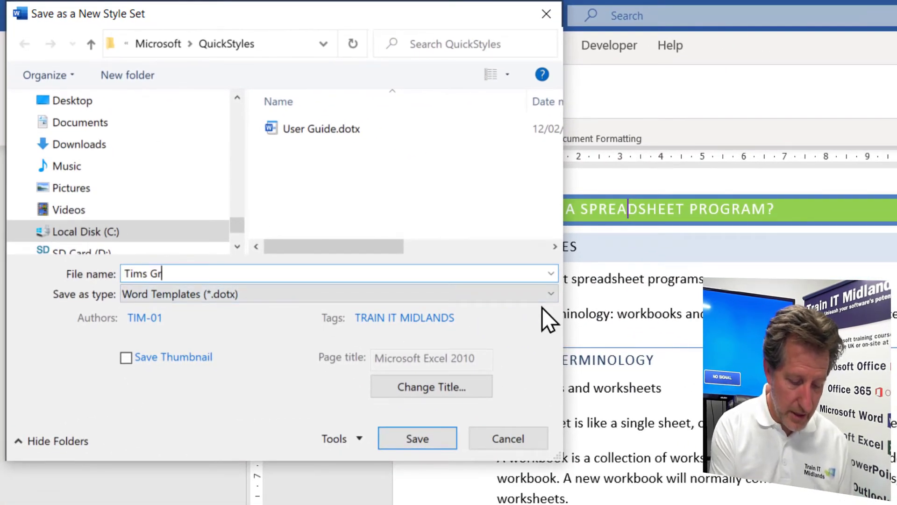
text(een Style Set)
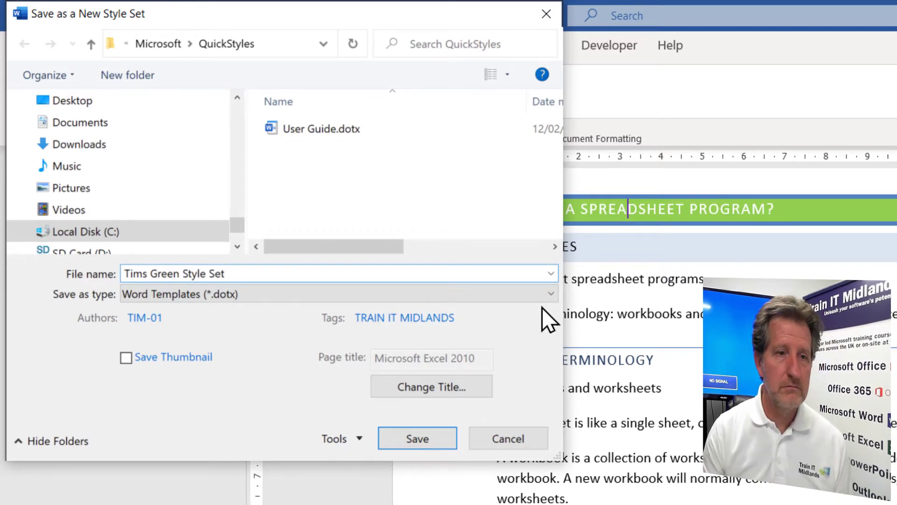
click(427, 436)
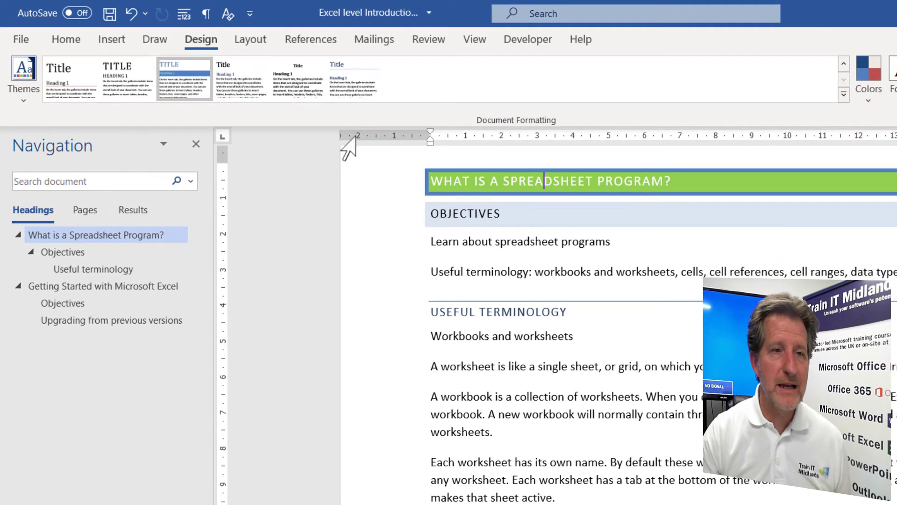
Switch the document to the last built-in style set, and reapply the saved custom green style set.
click(352, 83)
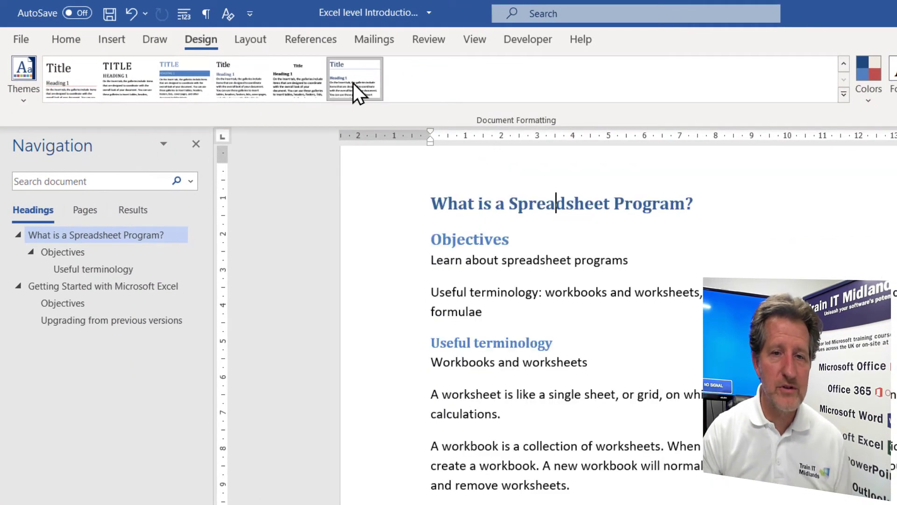
click(844, 94)
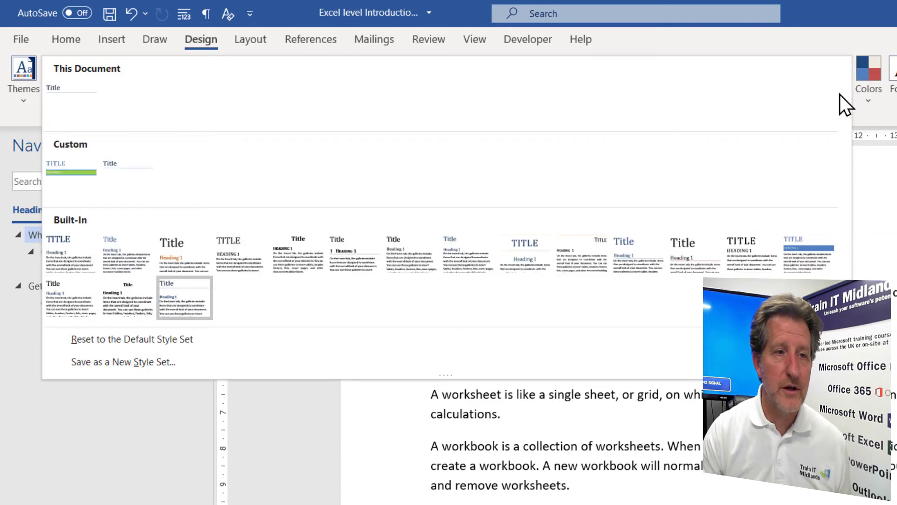
click(85, 169)
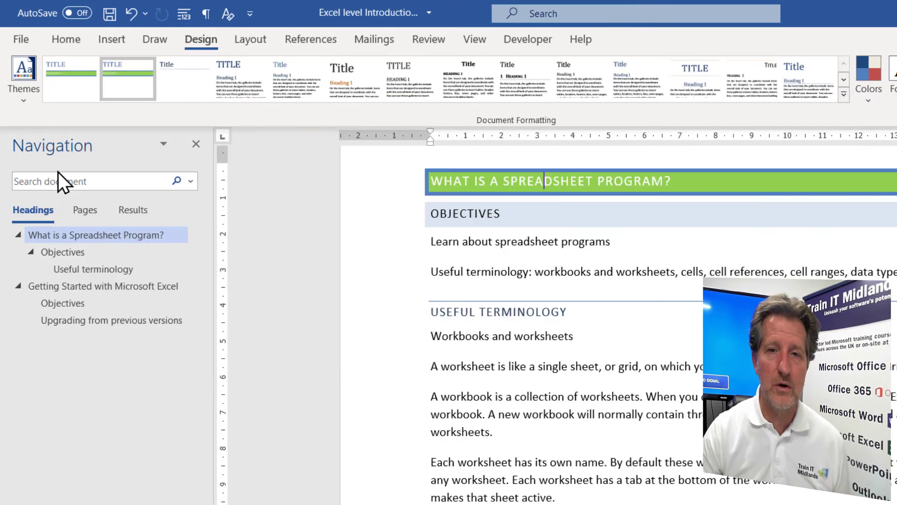
click(61, 38)
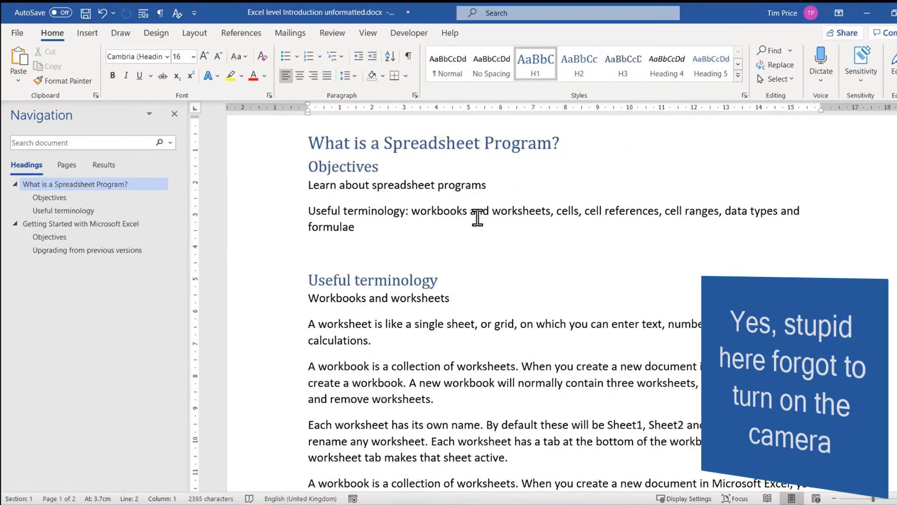
Insert a page break at the very start of the document, before the heading "What is a Spreadsheet Program?".
scroll(477, 215, up, 2)
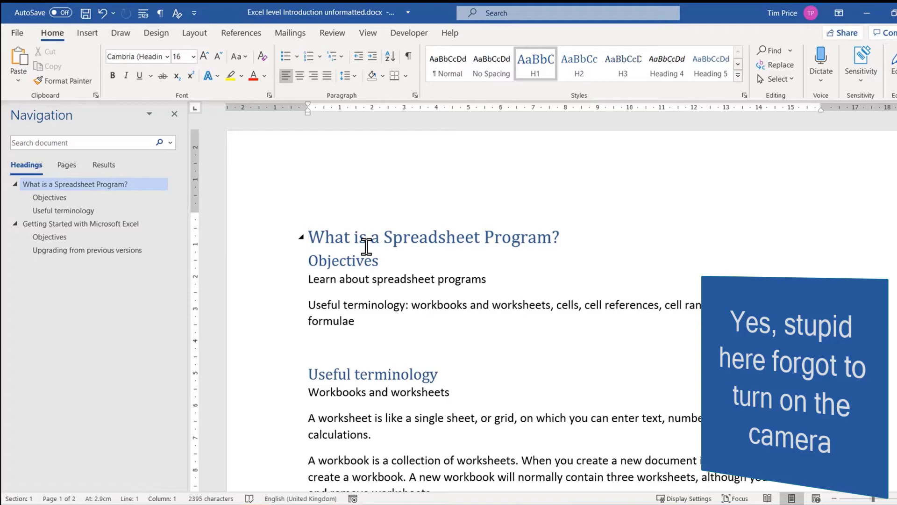
key(ctrl+Home)
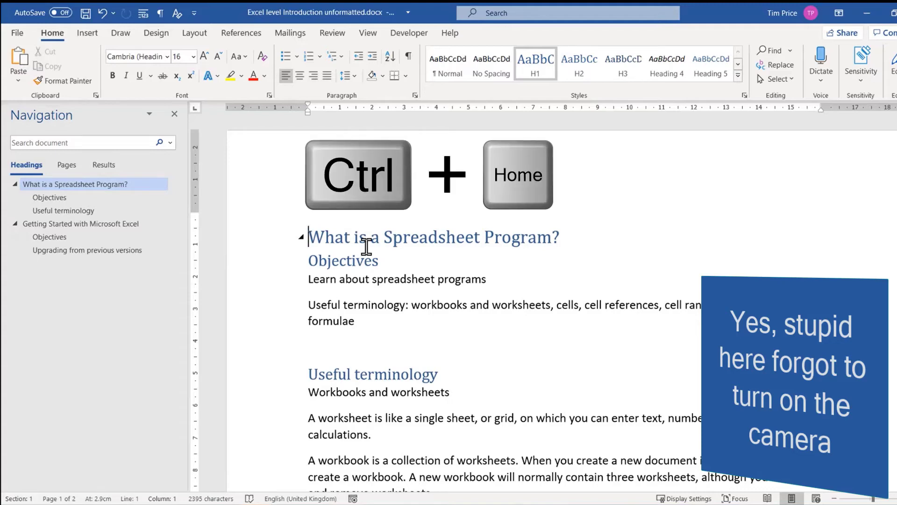
key(ctrl+Return)
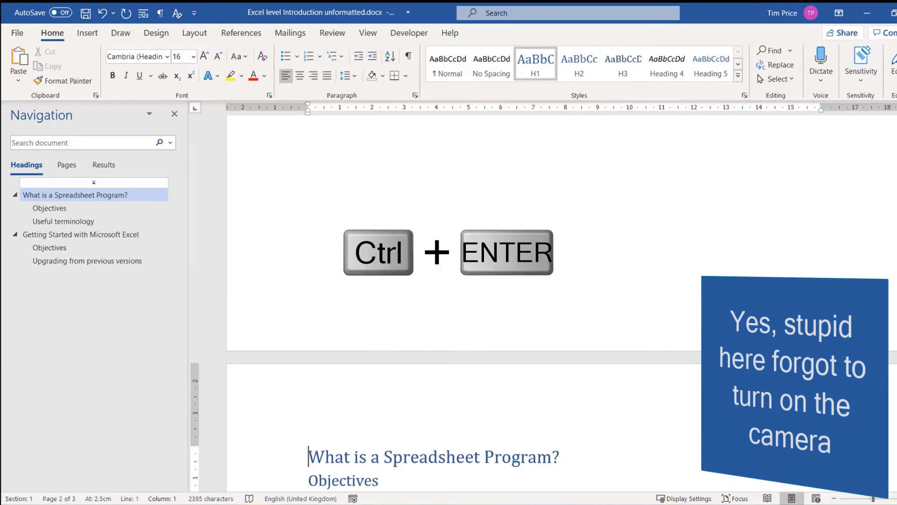
Insert the built-in Automatic Table 2 table of contents on the blank first page.
key(ctrl+Home)
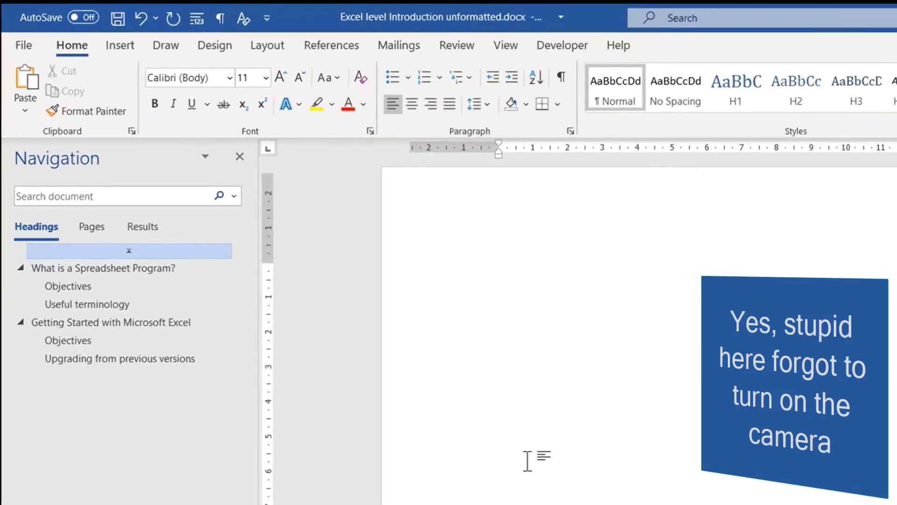
click(386, 52)
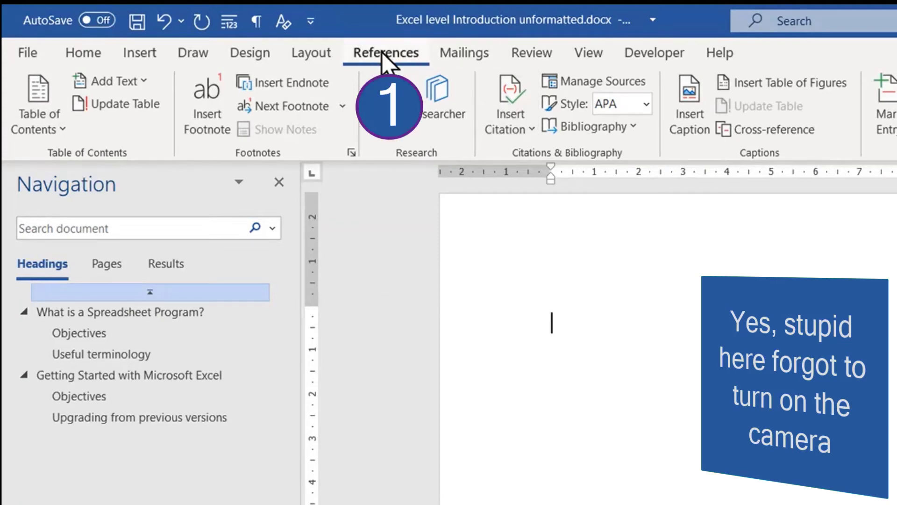
click(62, 129)
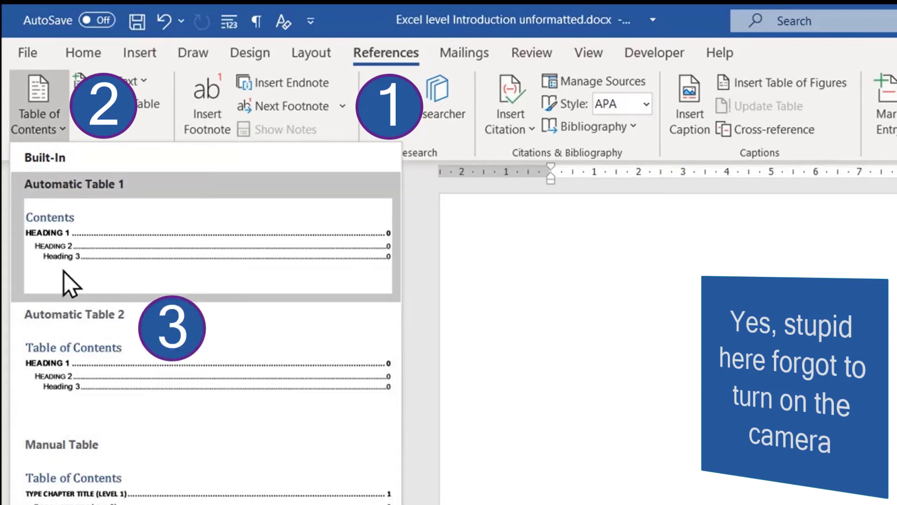
click(83, 368)
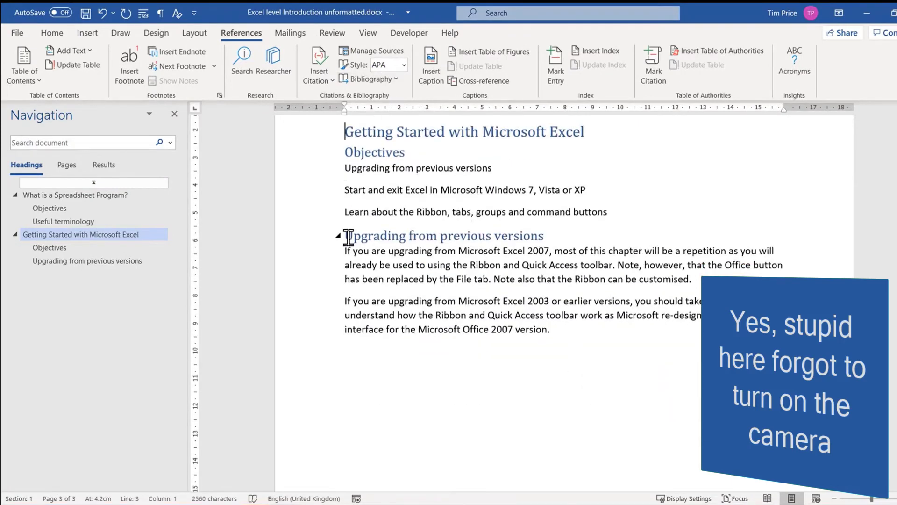
Apply Heading 1 to "Upgrading from previous versions" and insert a page break before it.
click(349, 236)
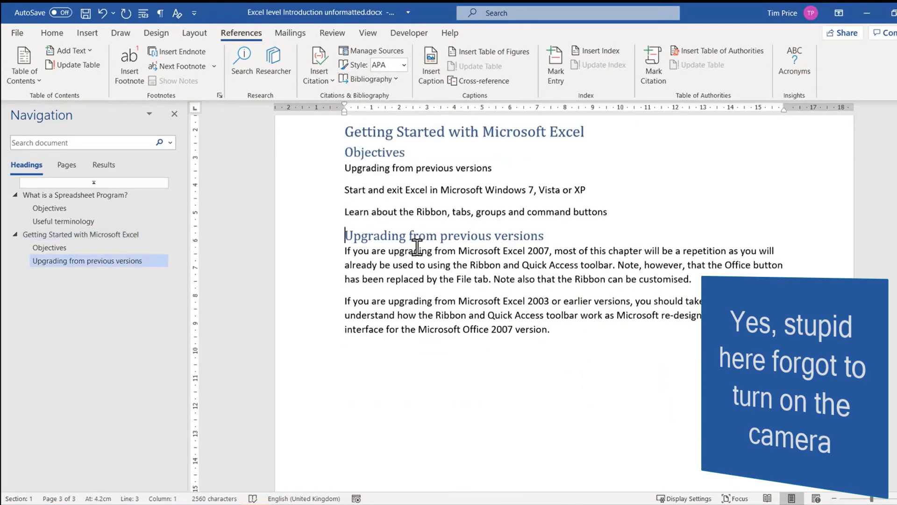
click(52, 32)
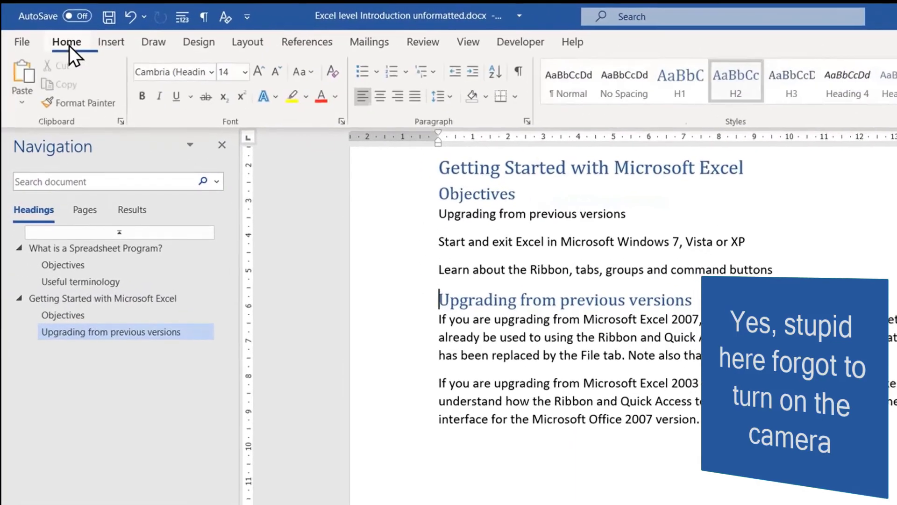
click(677, 80)
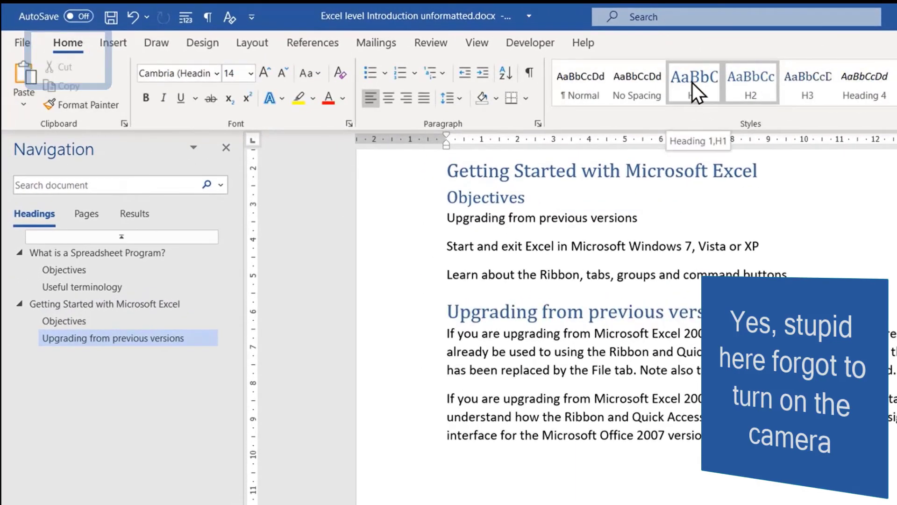
click(692, 82)
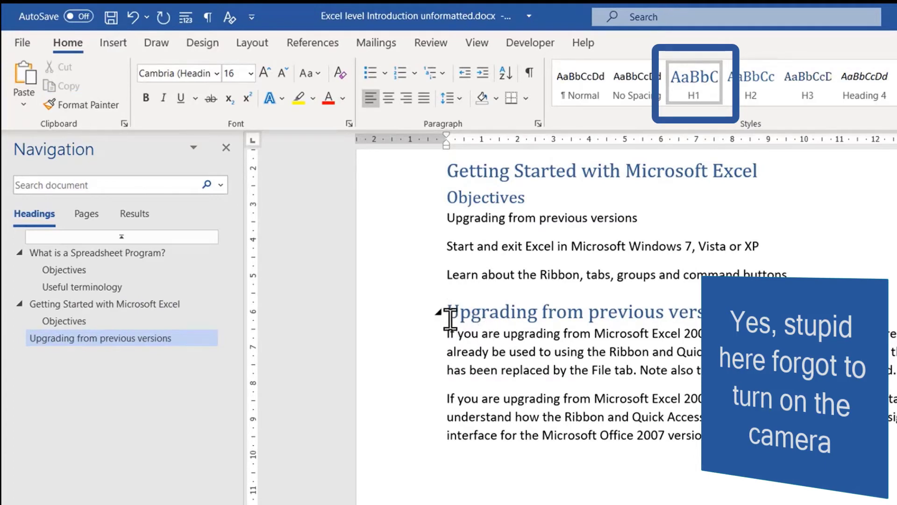
key(ctrl+Return)
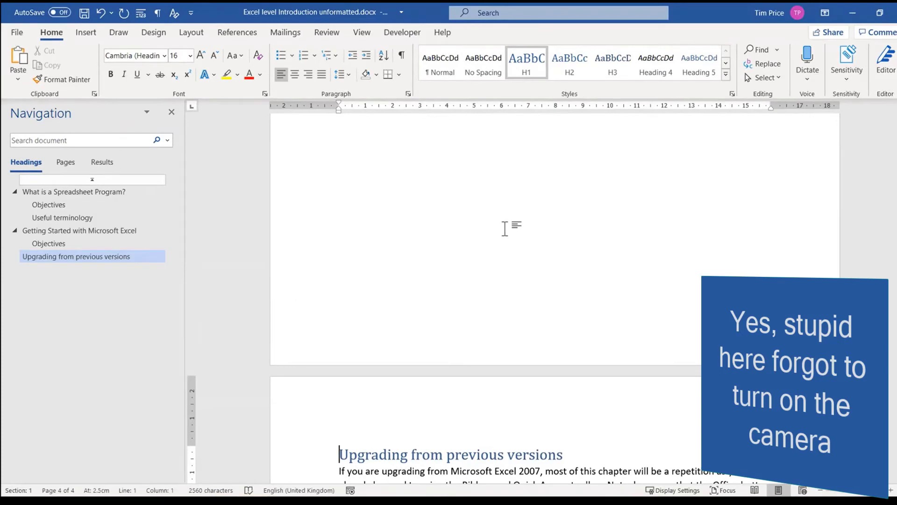
Update the entire table of contents on the first page, including headings and page numbers.
key(ctrl+Home)
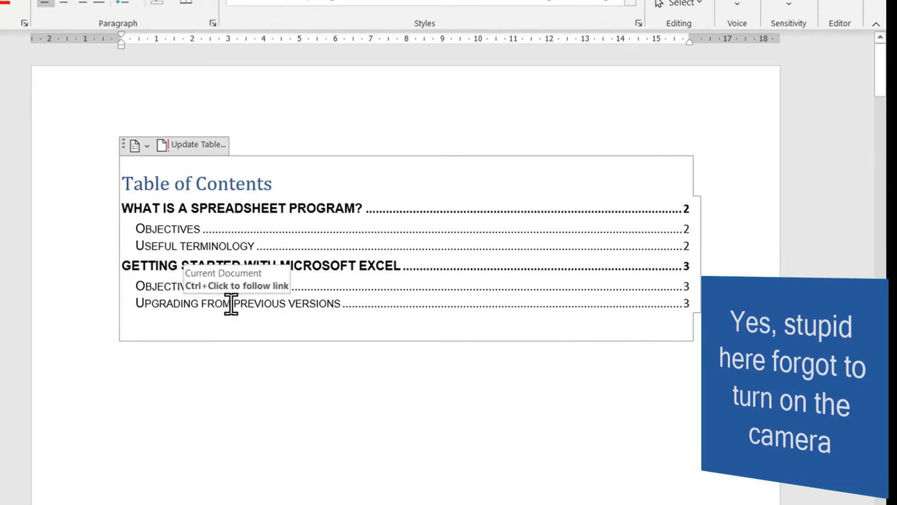
right_click(276, 242)
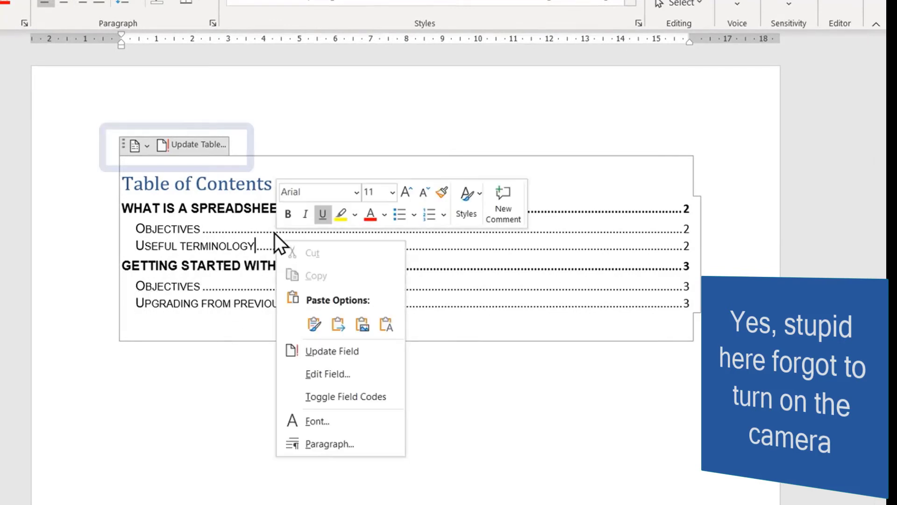
click(193, 143)
click(192, 142)
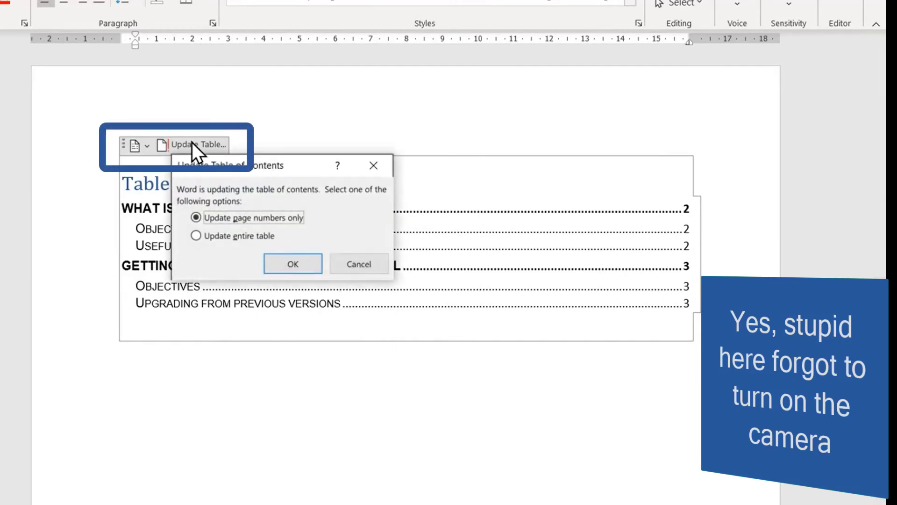
click(195, 236)
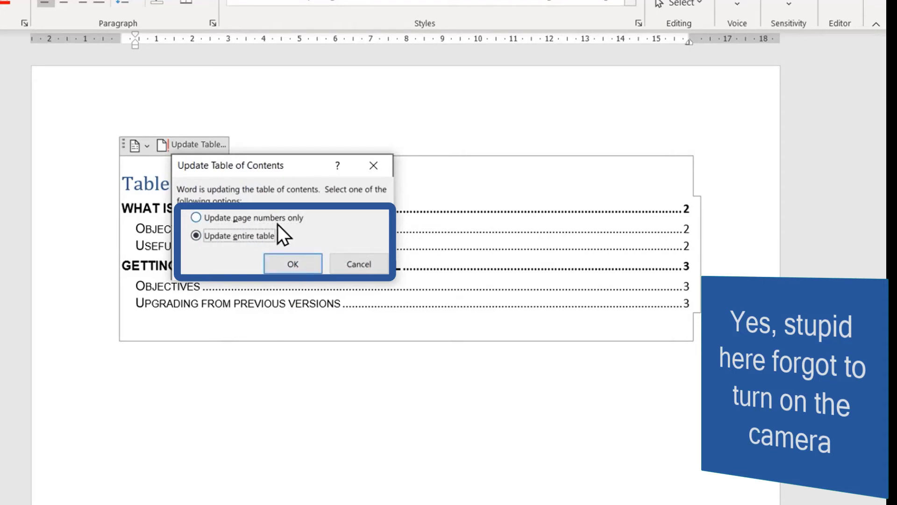
click(293, 265)
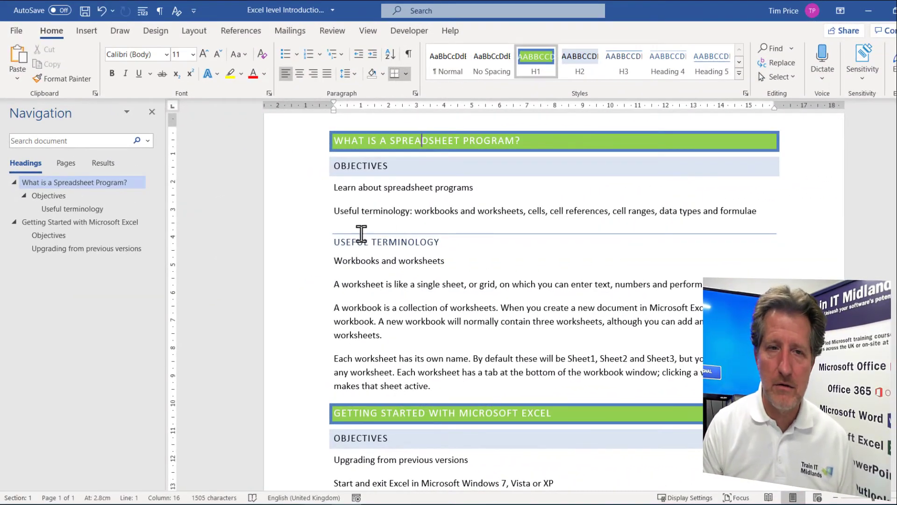
Apply the built-in style set with regular-weight blue headings, first in the gallery's second built-in row, to the green-headed document.
scroll(322, 232, up, 1)
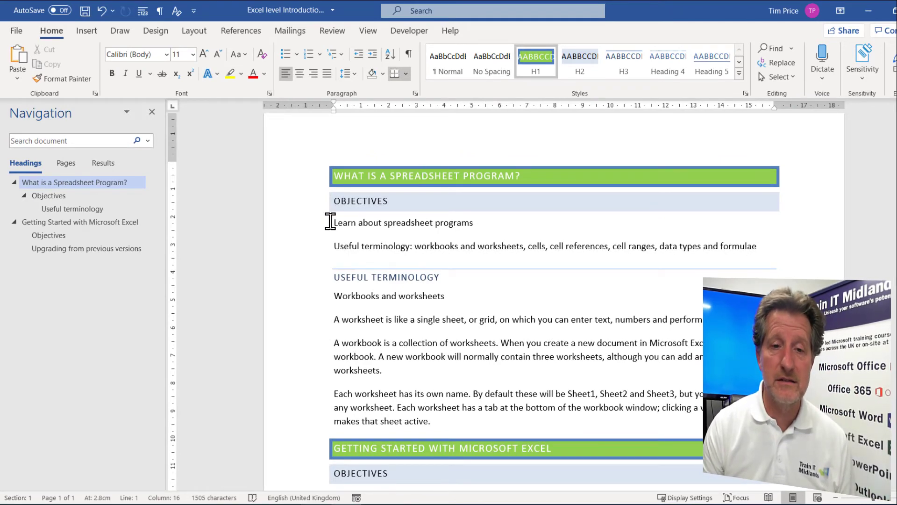
scroll(331, 221, down, 3)
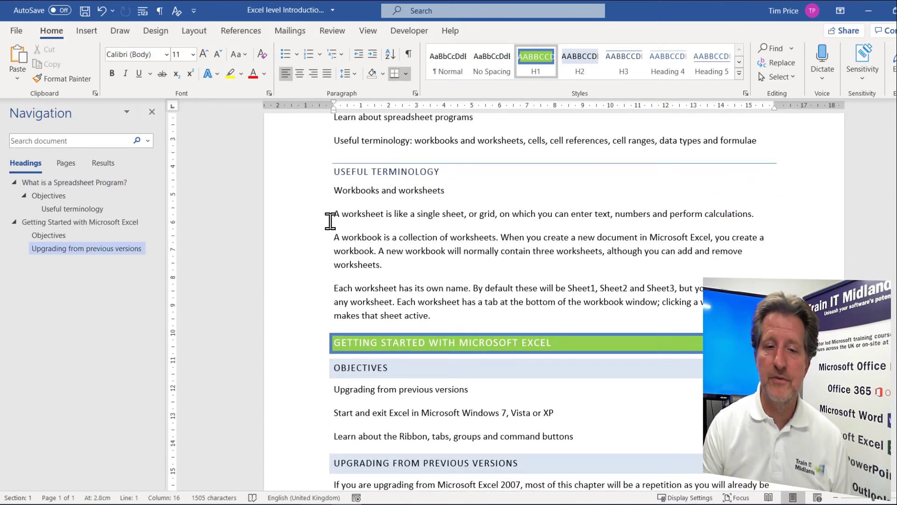
key(ctrl+z)
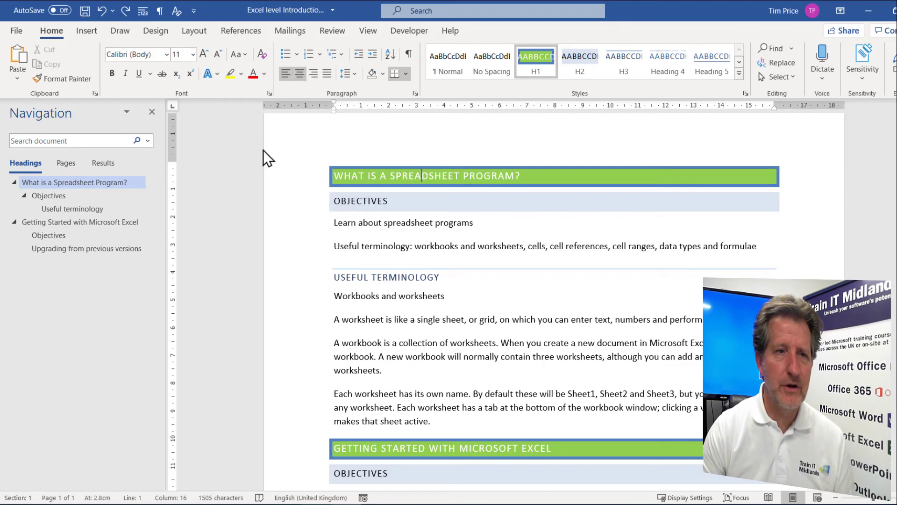
click(153, 31)
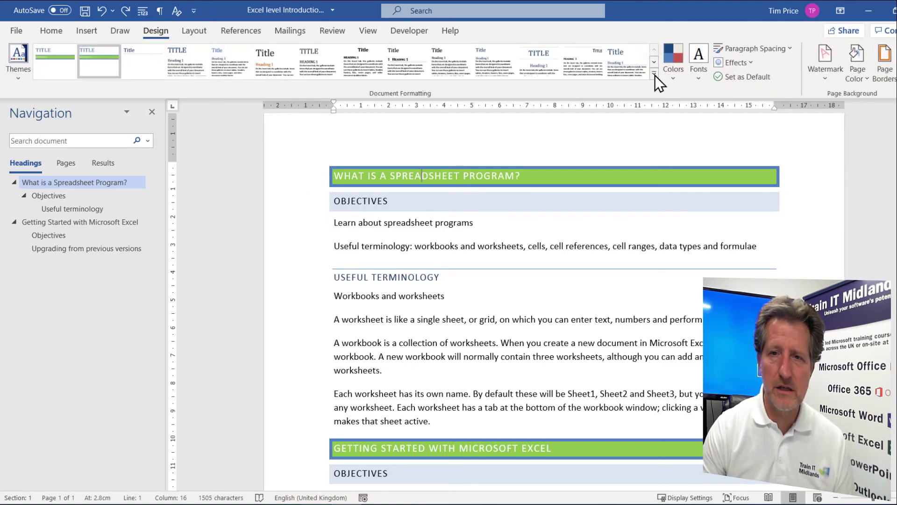
click(655, 74)
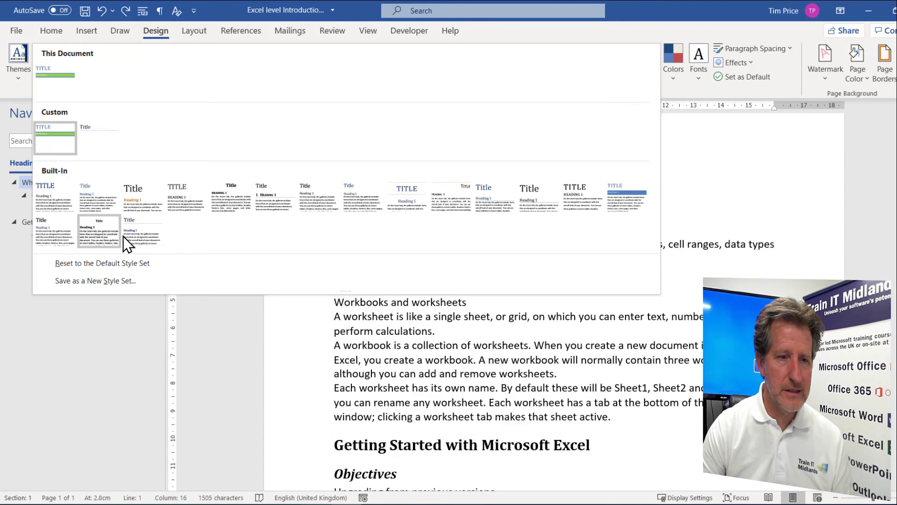
click(56, 228)
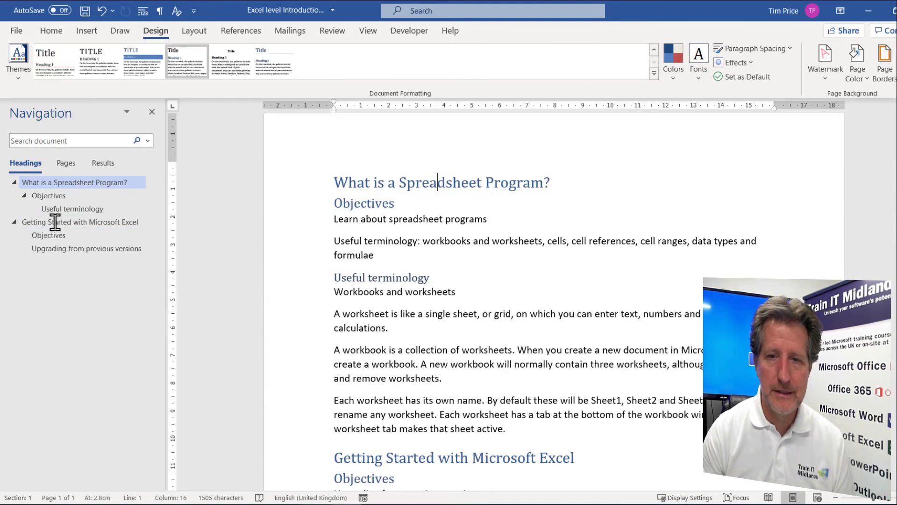
click(49, 30)
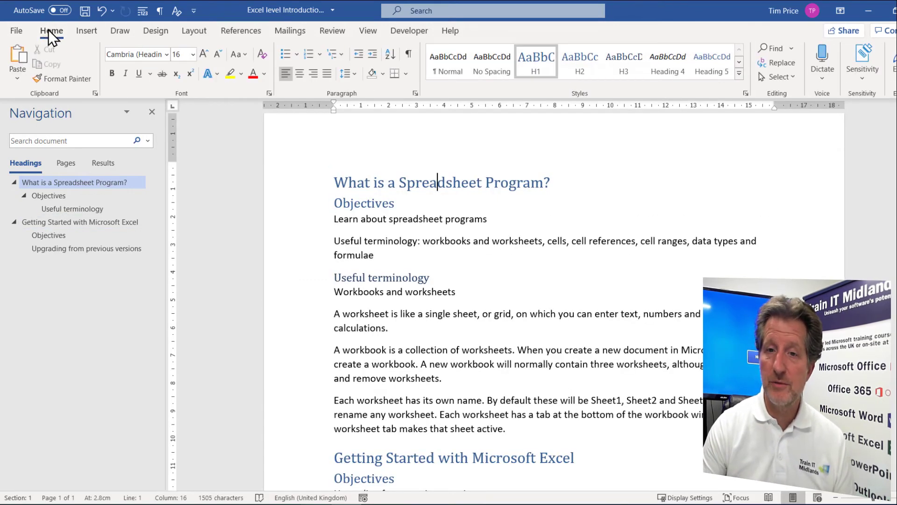
Add a run of blank paragraphs before the "Getting Started with Microsoft Excel" heading to move it down the page.
scroll(54, 33, down, 2)
scroll(333, 276, down, 1)
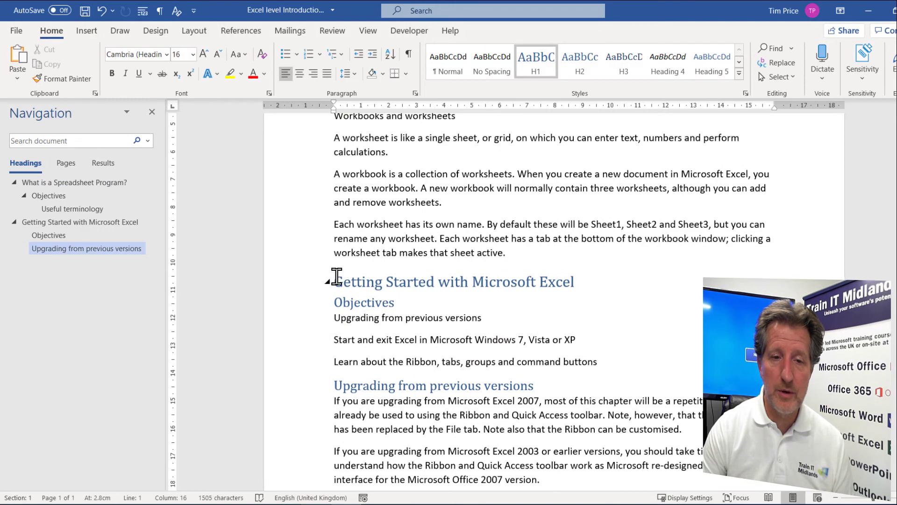
click(334, 282)
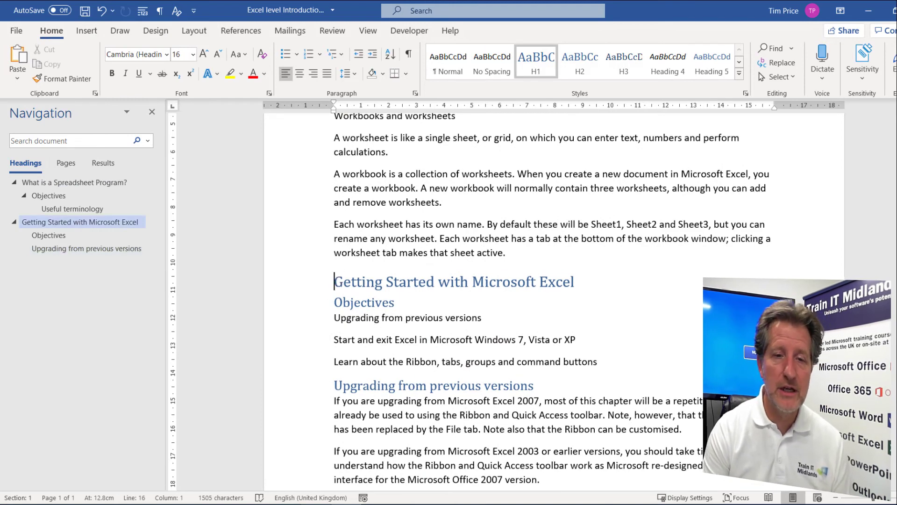
key(Return)
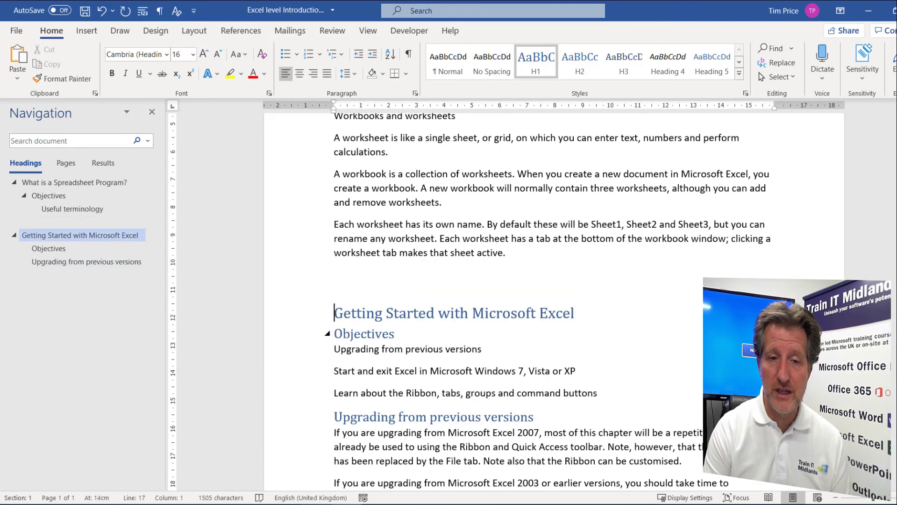
key(Return)
key(Return)
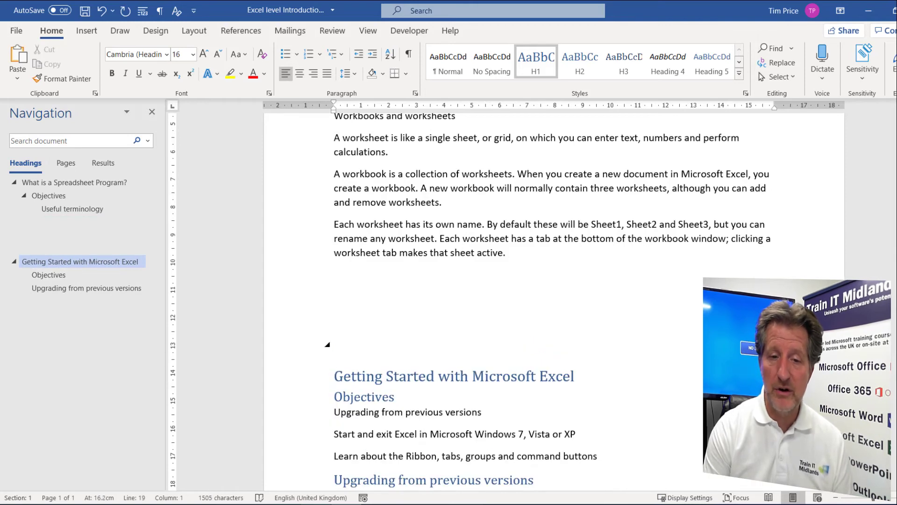
key(Up)
key(Up)
key(Return)
key(Return)
key(Return)
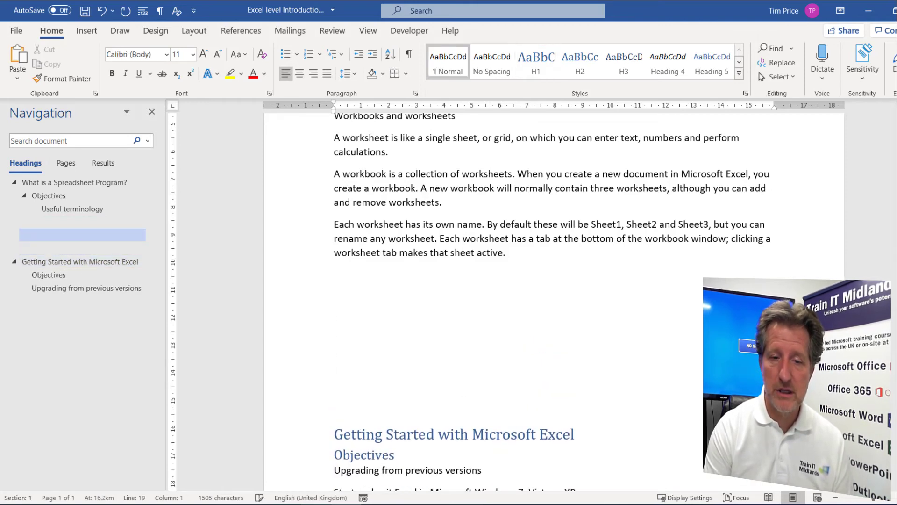
key(Return)
key(Return)
key(Return)
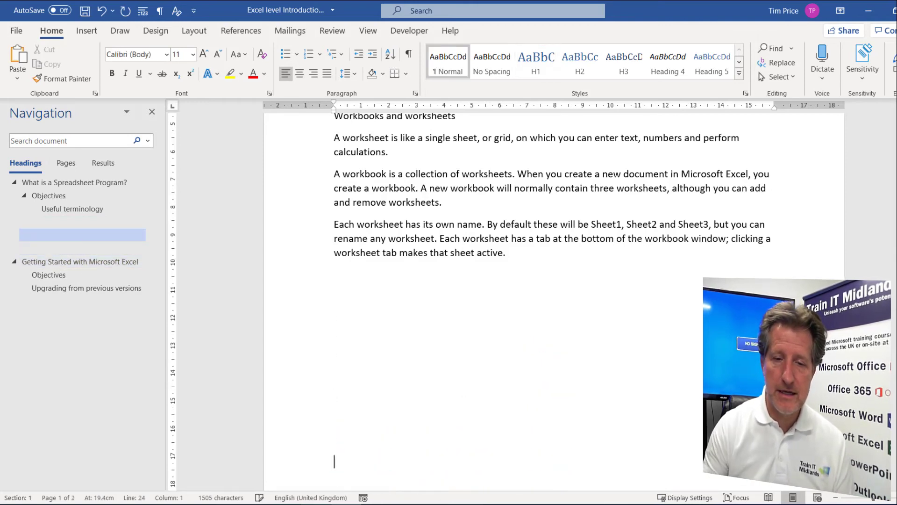
scroll(691, 351, down, 3)
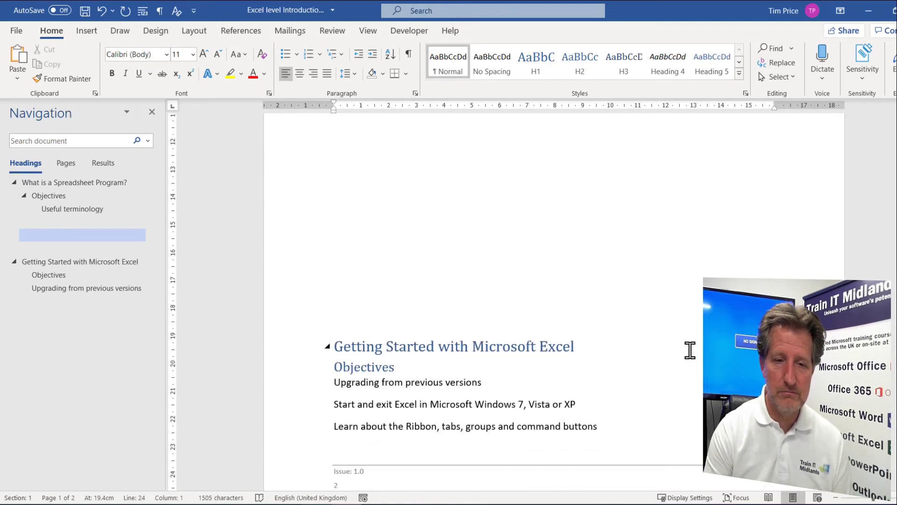
key(Return)
key(Return)
key(Return)
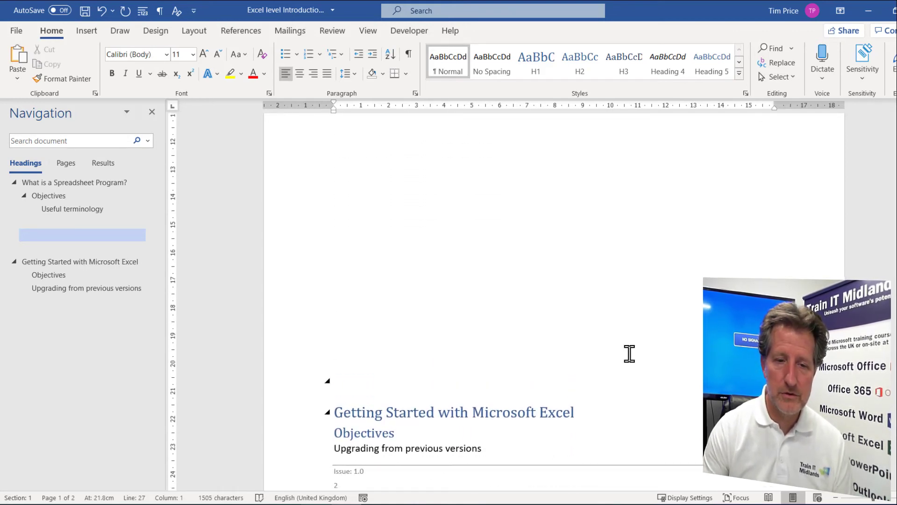
Apply the Normal style to the last blank line above "Getting Started with Microsoft Excel" and add another blank paragraph, pushing the heading onto page 2.
click(353, 370)
click(456, 71)
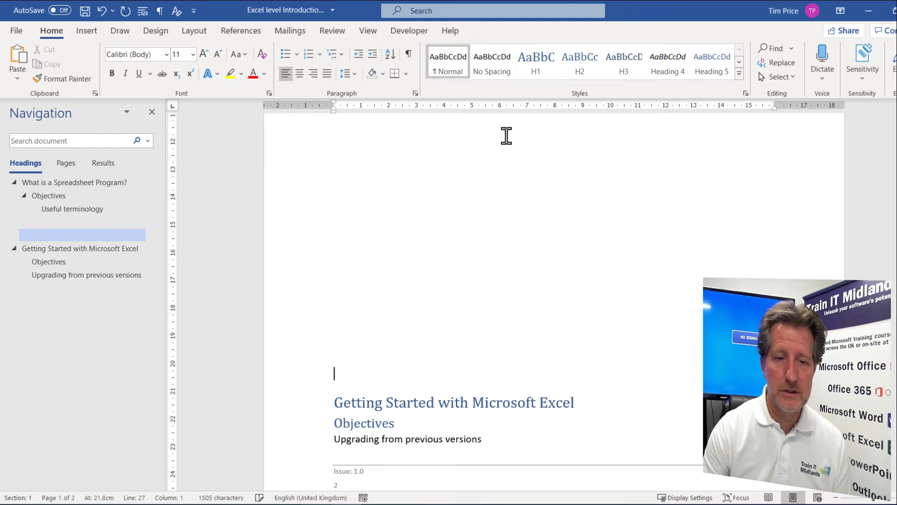
key(Return)
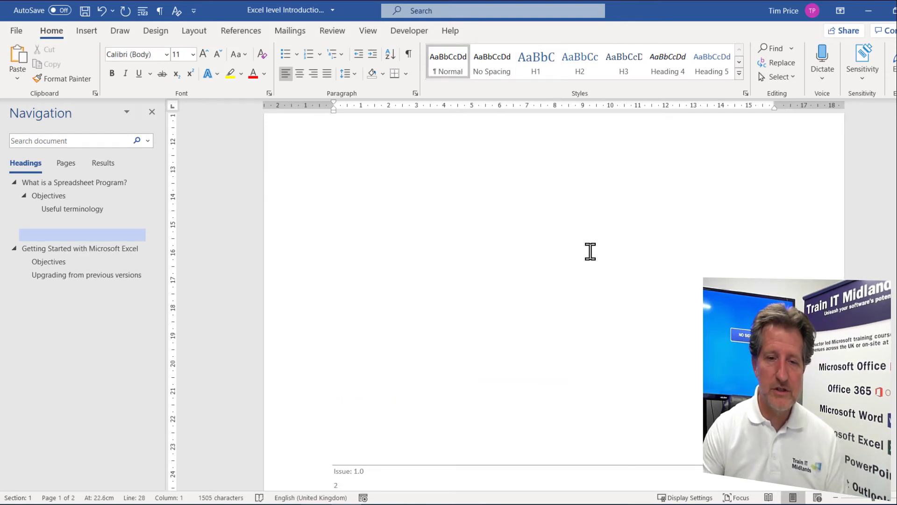
scroll(580, 266, down, 6)
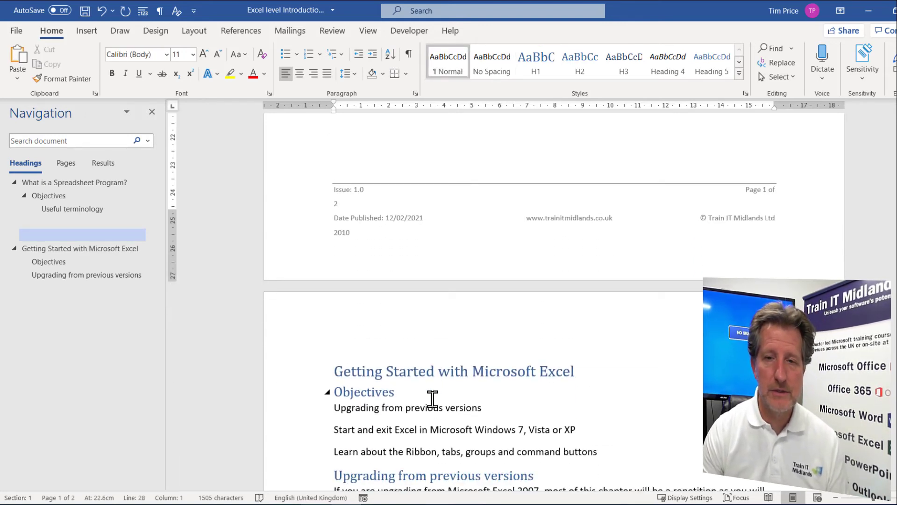
scroll(431, 399, up, 4)
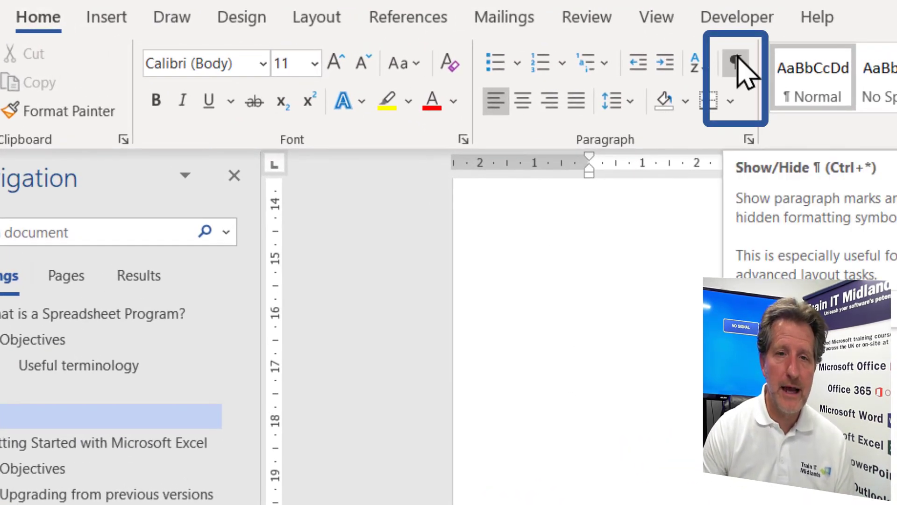
Show the paragraph marks and examine the blank paragraphs between the worksheet text and the next heading.
click(738, 59)
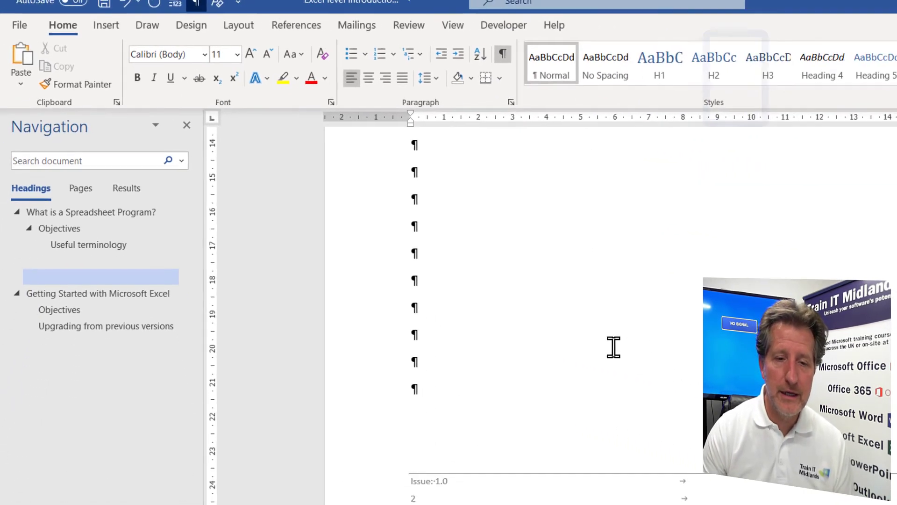
scroll(611, 346, up, 3)
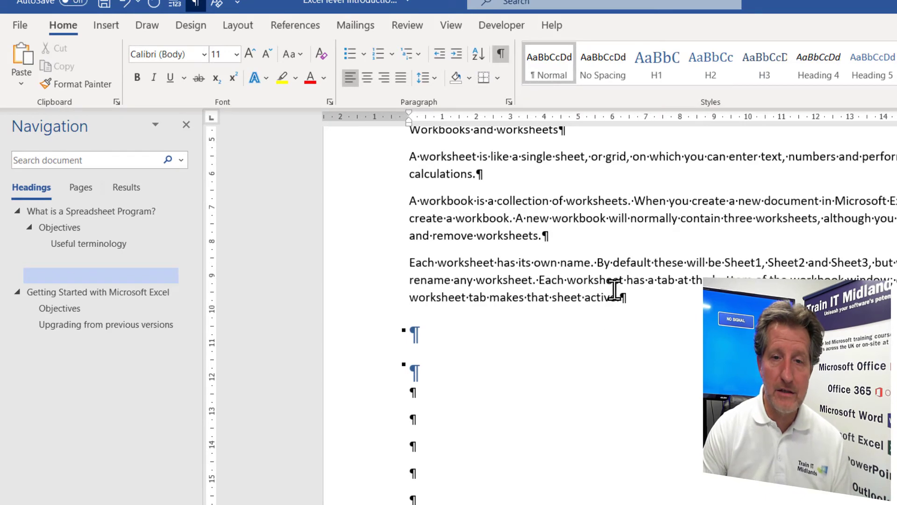
scroll(615, 289, up, 3)
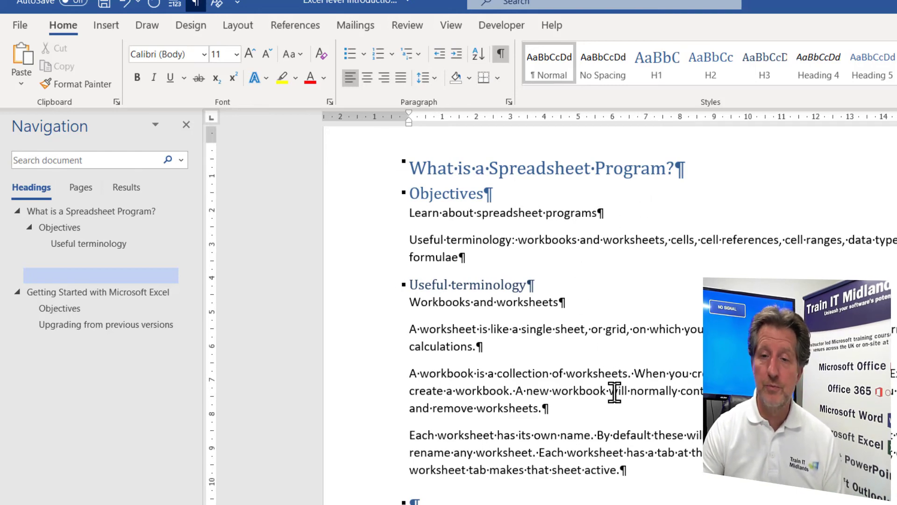
scroll(615, 391, down, 7)
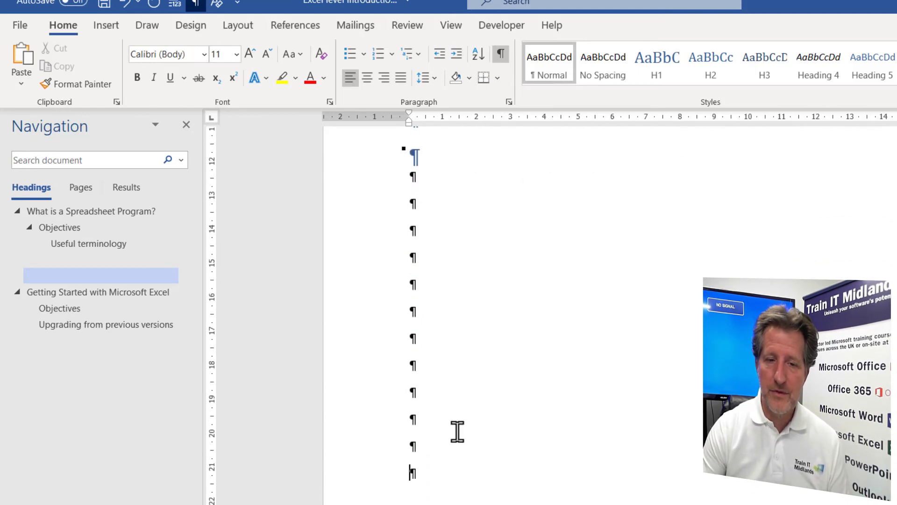
Copy the "A workbook is a collection" and "Each worksheet has its own name" paragraphs and paste them directly below the originals.
scroll(452, 432, up, 6)
drag(361, 280, 359, 347)
drag(361, 245, 356, 344)
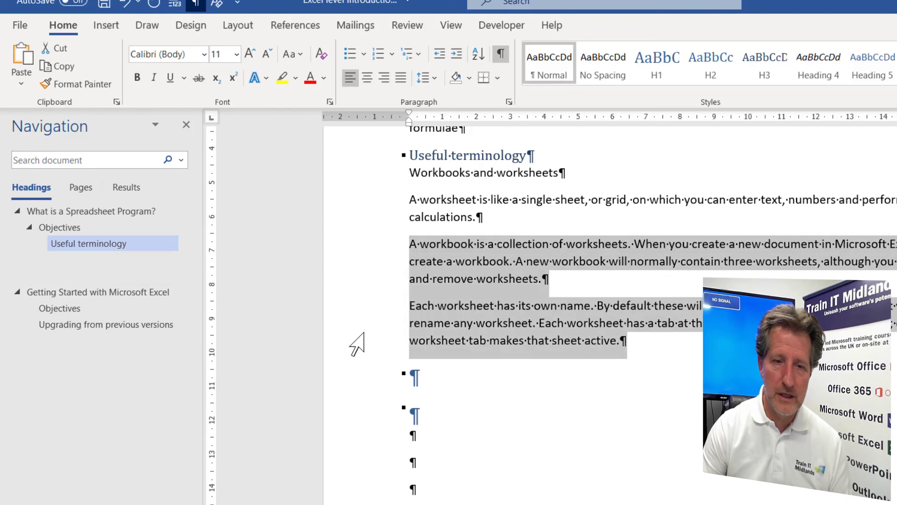
click(409, 374)
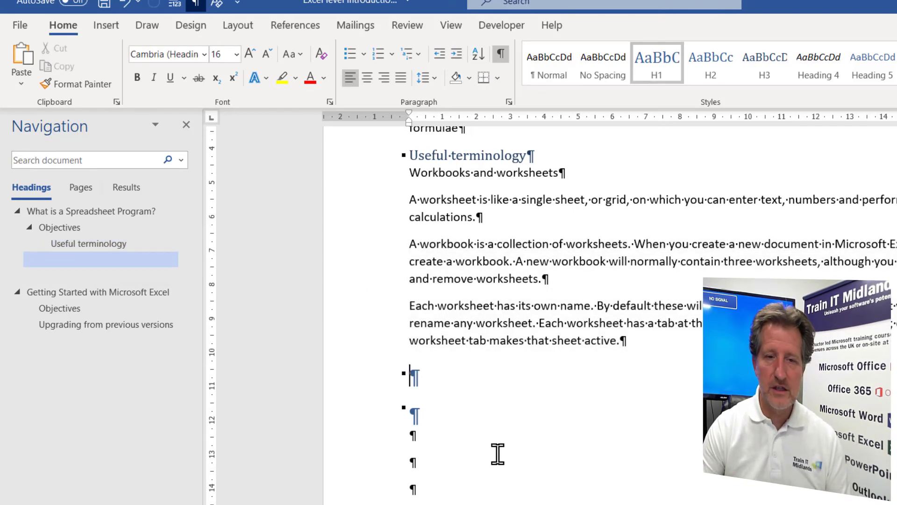
key(ctrl+v)
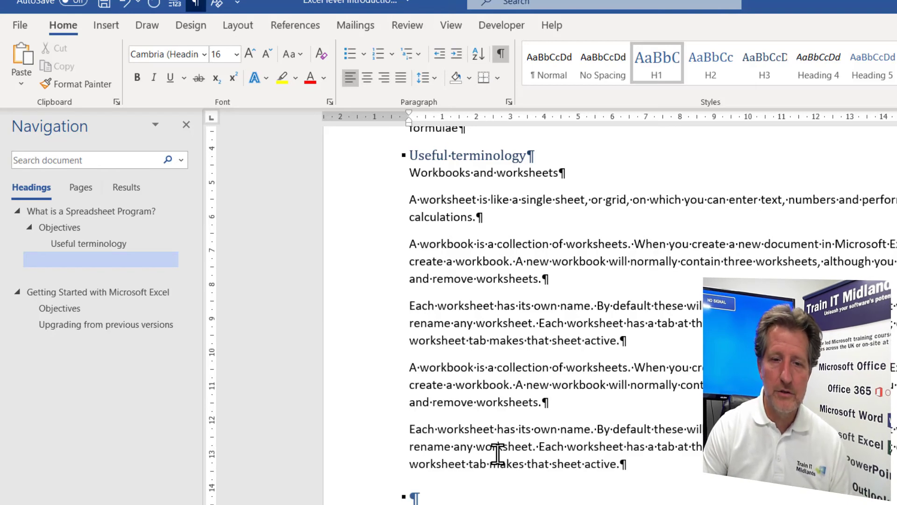
Remove the two blank paragraphs above "Getting Started with Microsoft Excel" at the start of page 2.
scroll(496, 452, down, 5)
scroll(440, 350, down, 10)
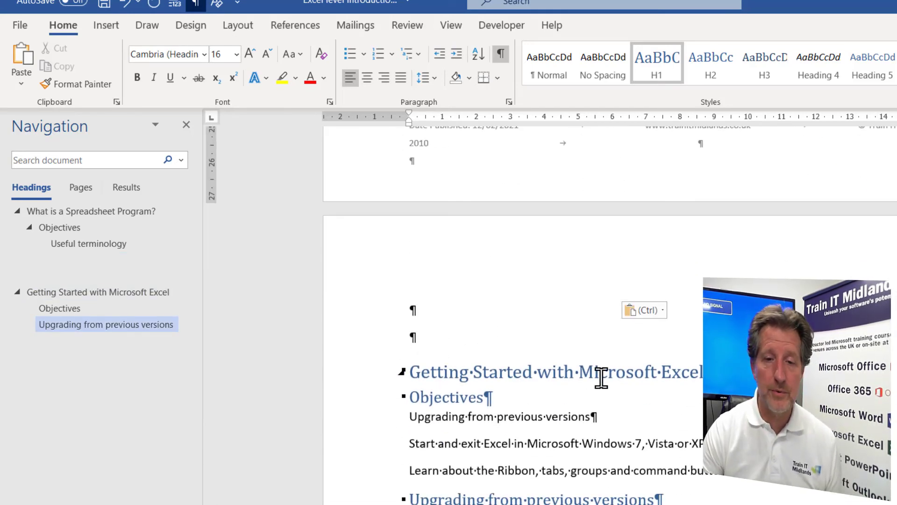
click(494, 334)
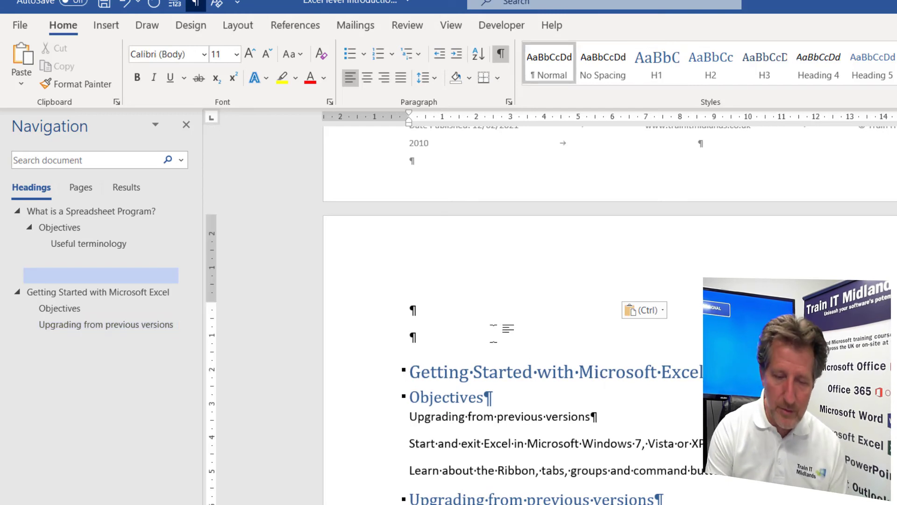
key(BackSpace)
key(BackSpace)
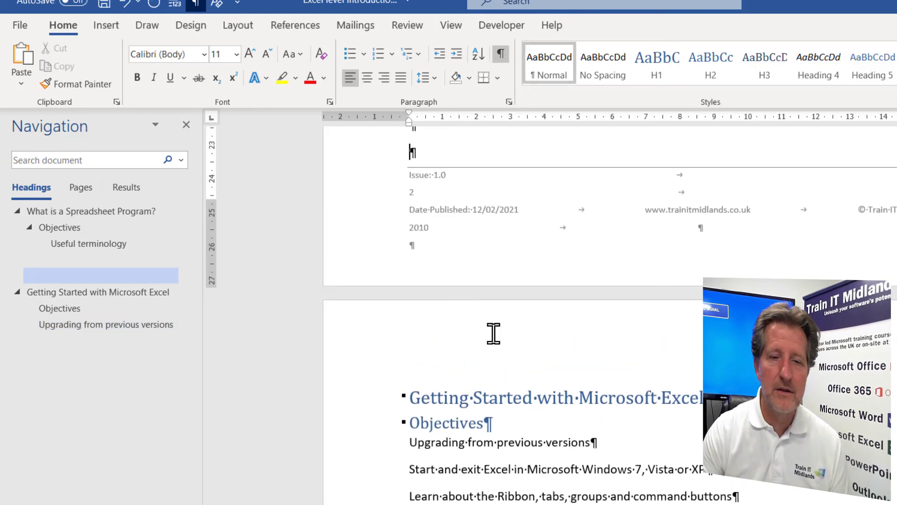
Delete all remaining blank paragraphs before "Getting Started with Microsoft Excel" and hide the formatting marks.
scroll(493, 334, up, 3)
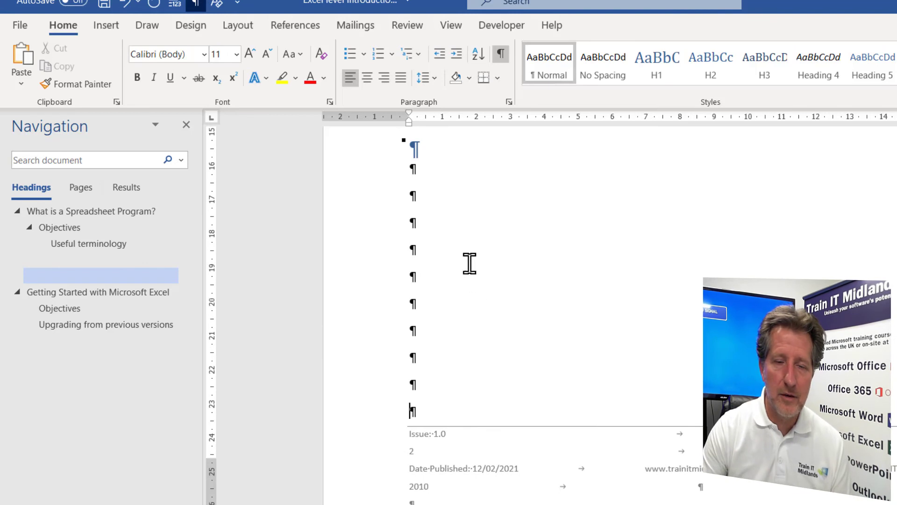
scroll(470, 263, up, 2)
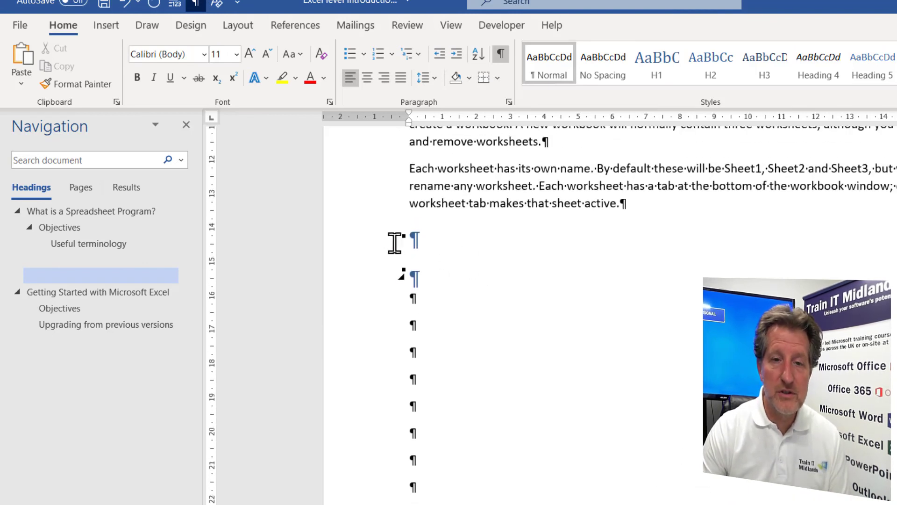
drag(360, 246, 360, 500)
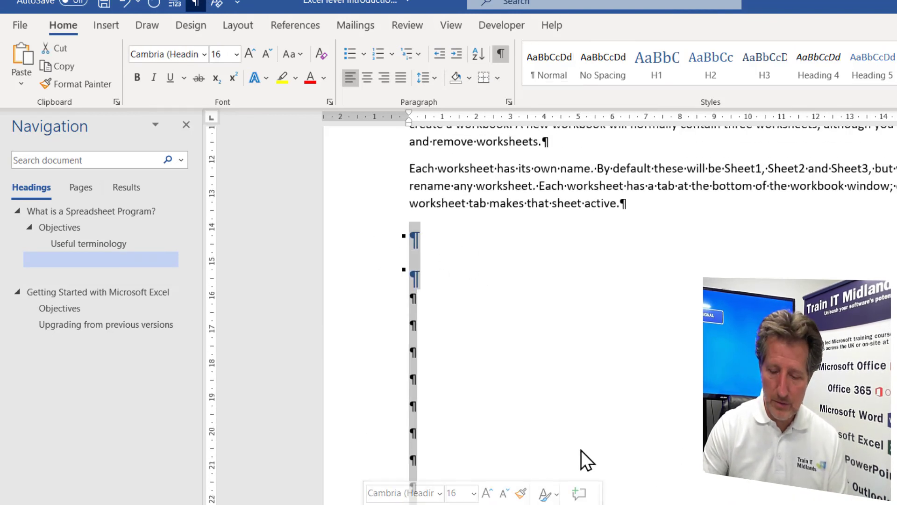
key(Delete)
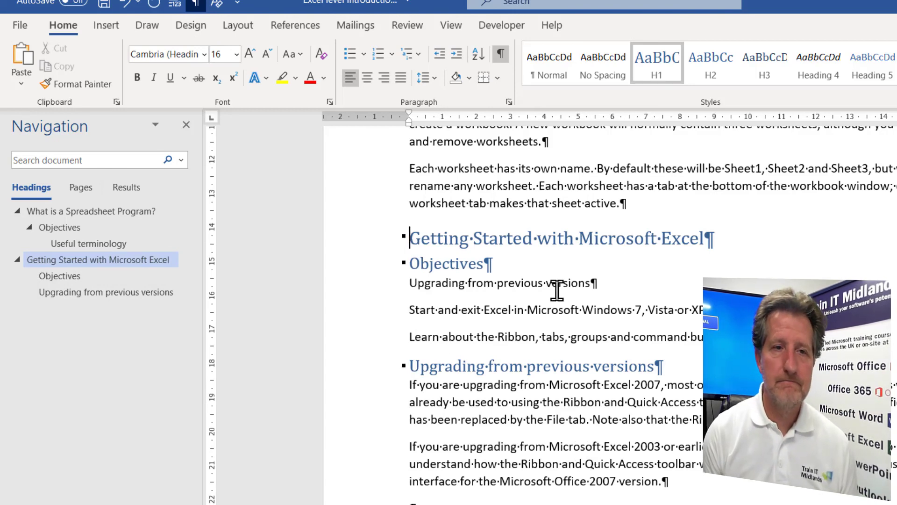
click(200, 4)
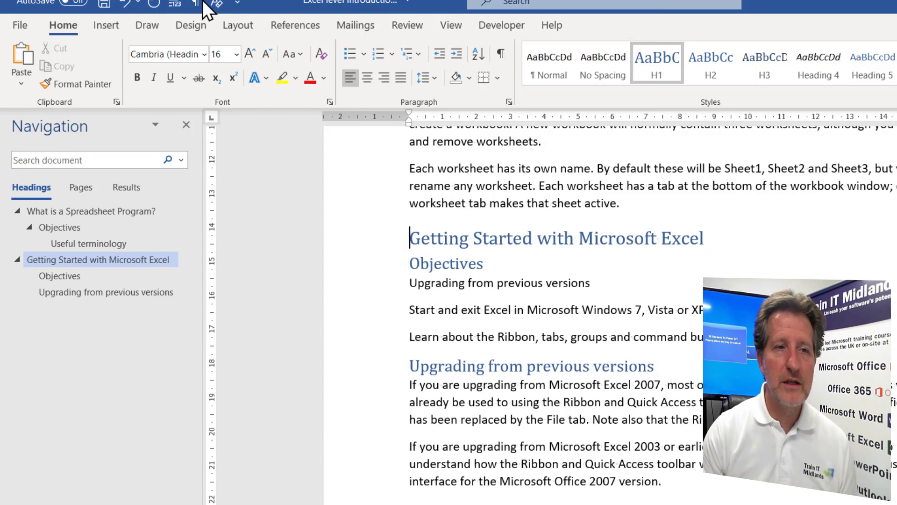
Insert a page break immediately before the "Getting Started with Microsoft Excel" heading.
click(107, 25)
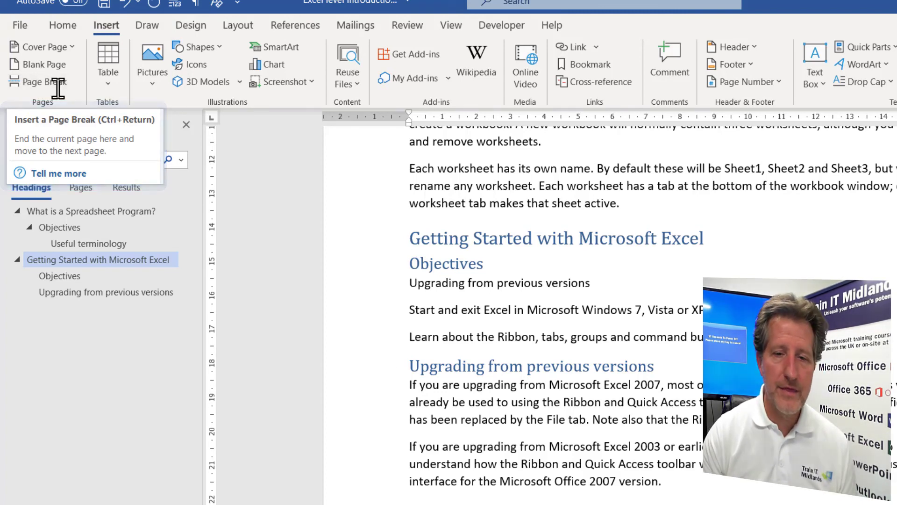
click(409, 239)
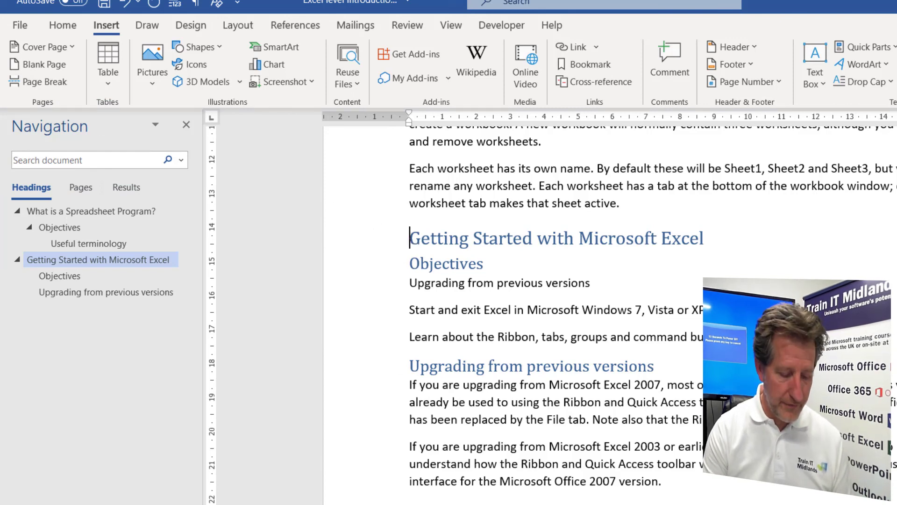
key(ctrl+Return)
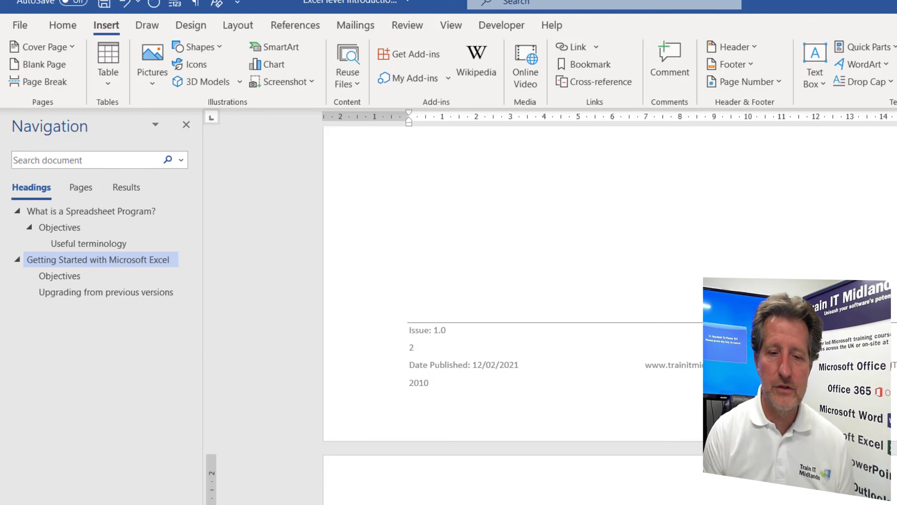
Show the formatting marks to reveal the page break after the worksheet paragraphs.
scroll(515, 281, up, 5)
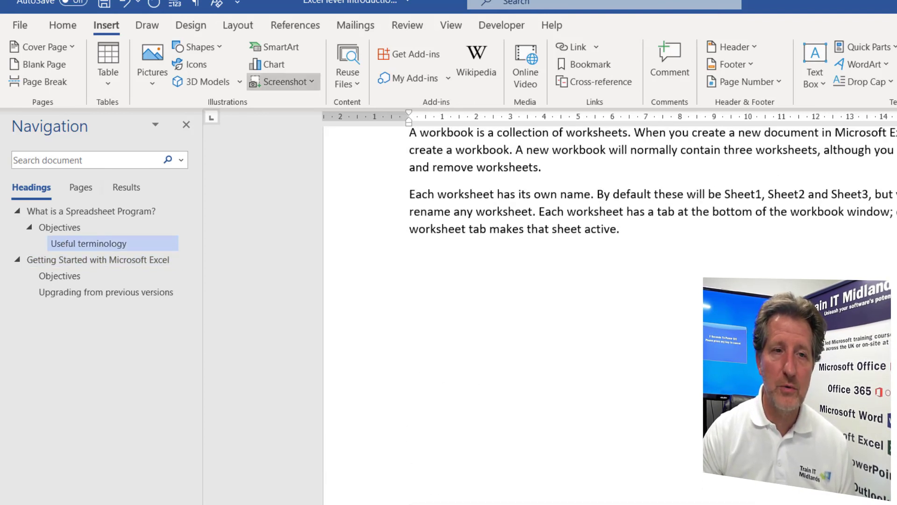
click(64, 26)
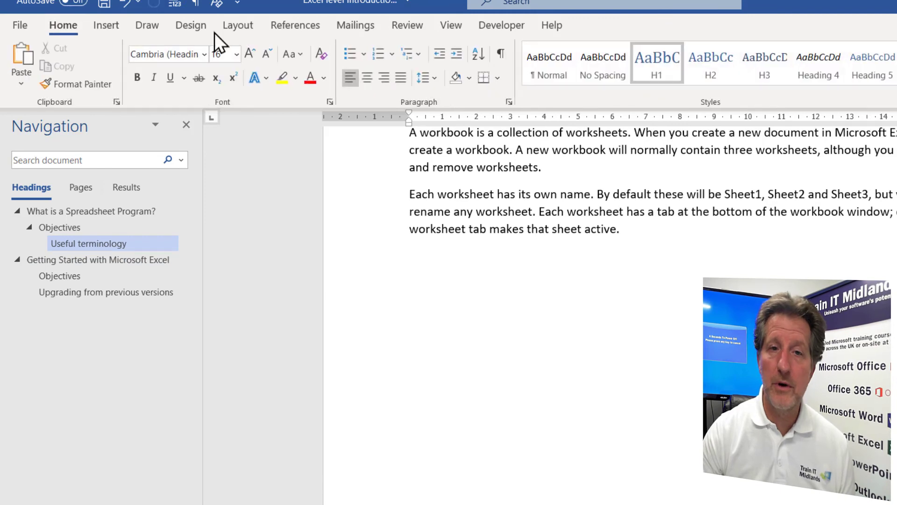
click(500, 54)
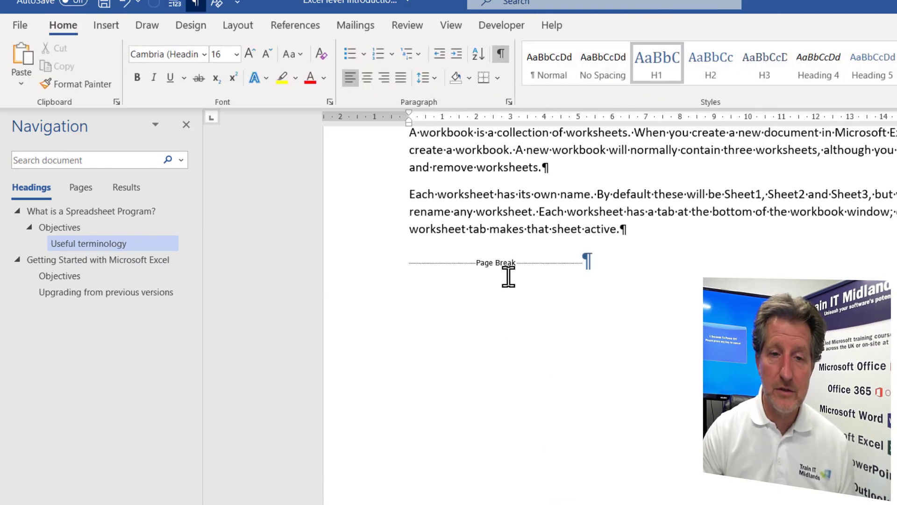
Paste the two copied workbook and worksheet paragraphs twice, immediately before the page break.
click(411, 262)
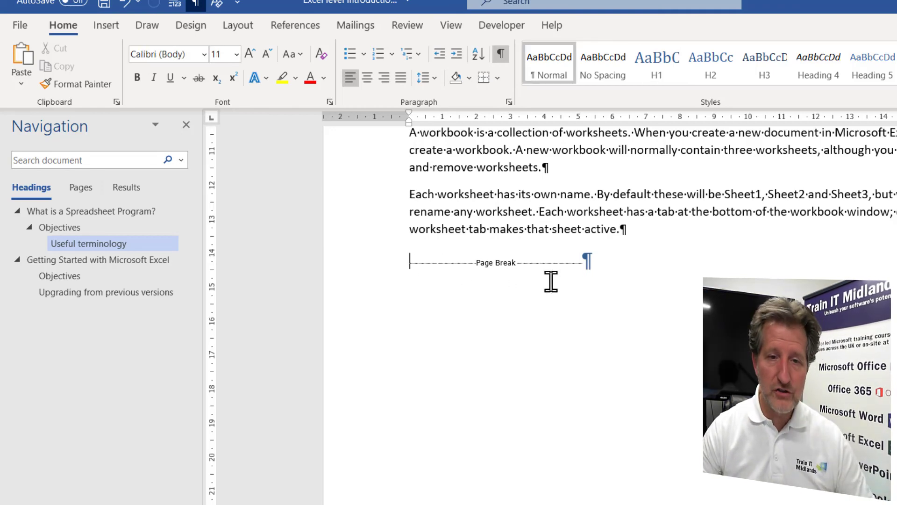
text(A workbook is a collection of worksheets. When you create a new document in Microsoft Excel, you create a workbook. A new workbook will normally contain three worksheets, although you can add and remove worksheets. Each worksheet has its own name. By default these will be Sheet1, Sheet2 and Sheet3, but you can rename any worksheet. Each worksheet has a tab at the bottom of the workbook window; clicking a worksheet tab makes that sheet active.)
key(ctrl+v)
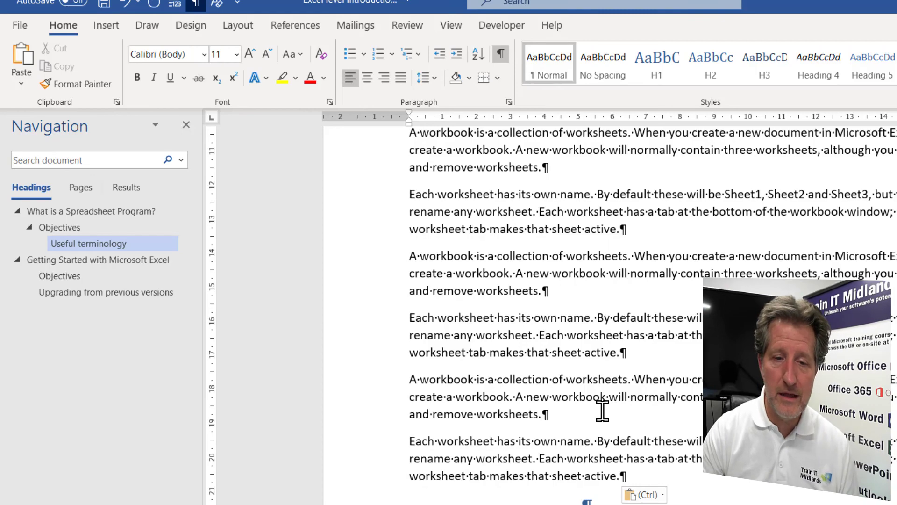
Paste the copied workbook and worksheet paragraphs once more, immediately before the page break.
scroll(602, 410, down, 10)
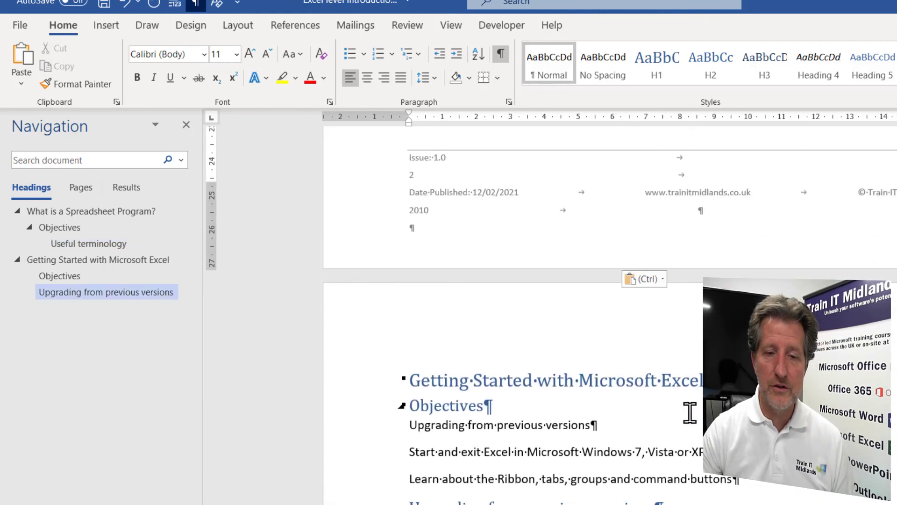
scroll(690, 412, up, 7)
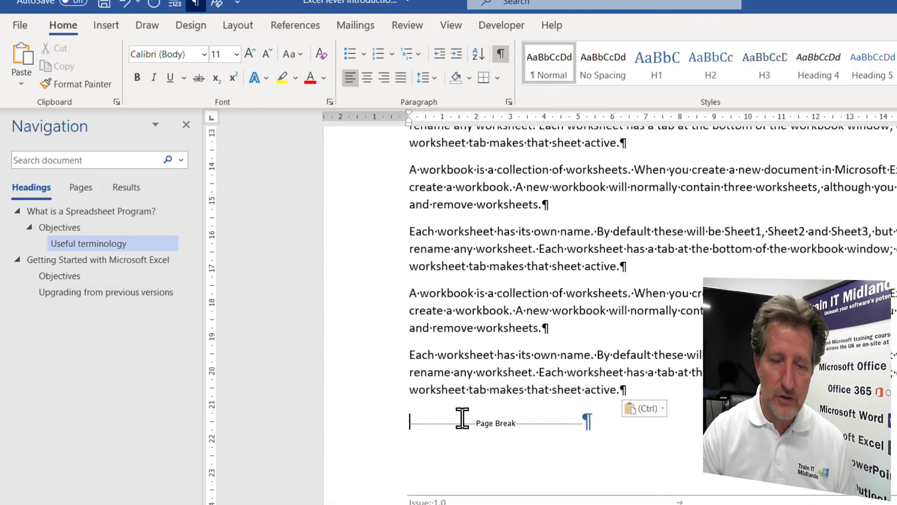
key(ctrl+v)
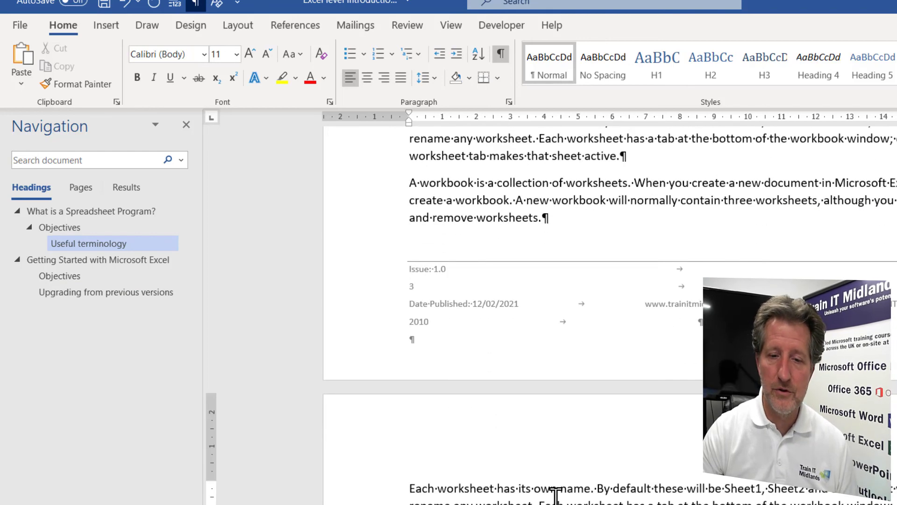
Examine where the page break and the "Getting Started with Microsoft Excel" heading fall after the added paragraphs.
scroll(557, 491, down, 2)
scroll(556, 491, down, 8)
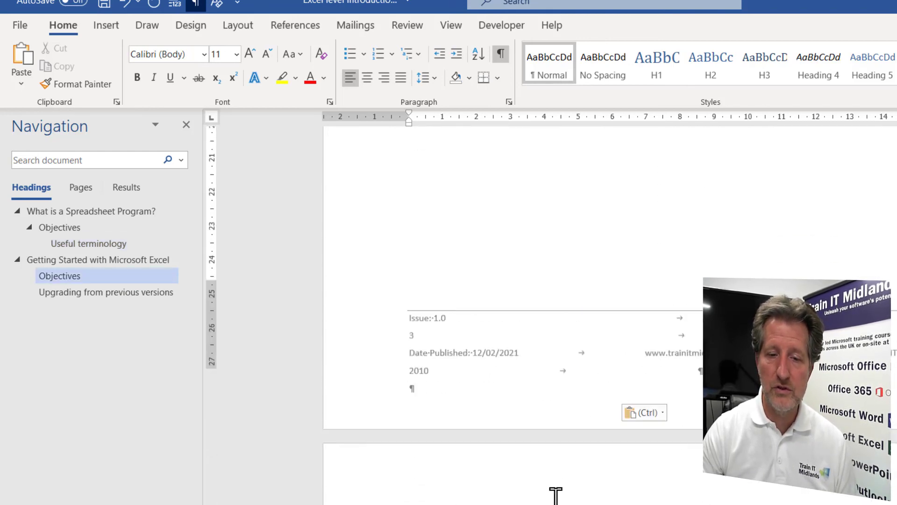
scroll(556, 493, down, 6)
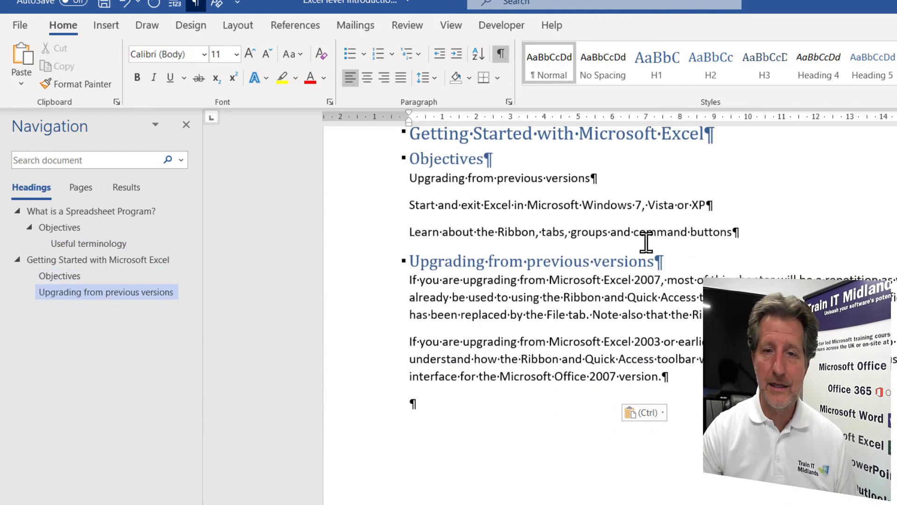
scroll(647, 242, up, 1)
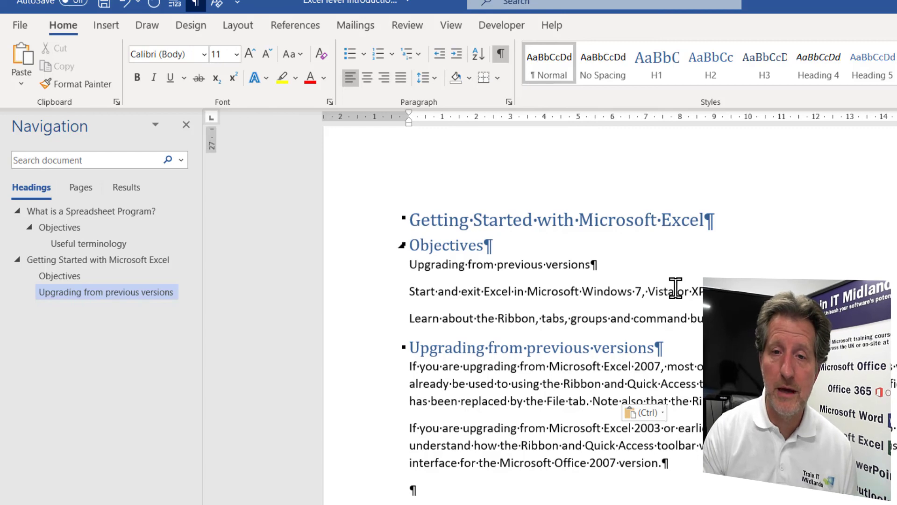
scroll(676, 288, up, 3)
scroll(676, 288, up, 10)
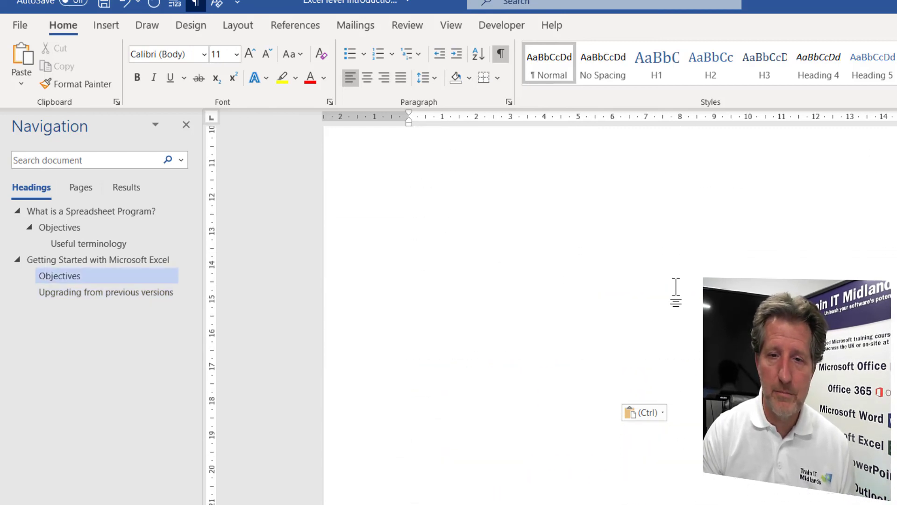
scroll(676, 288, up, 5)
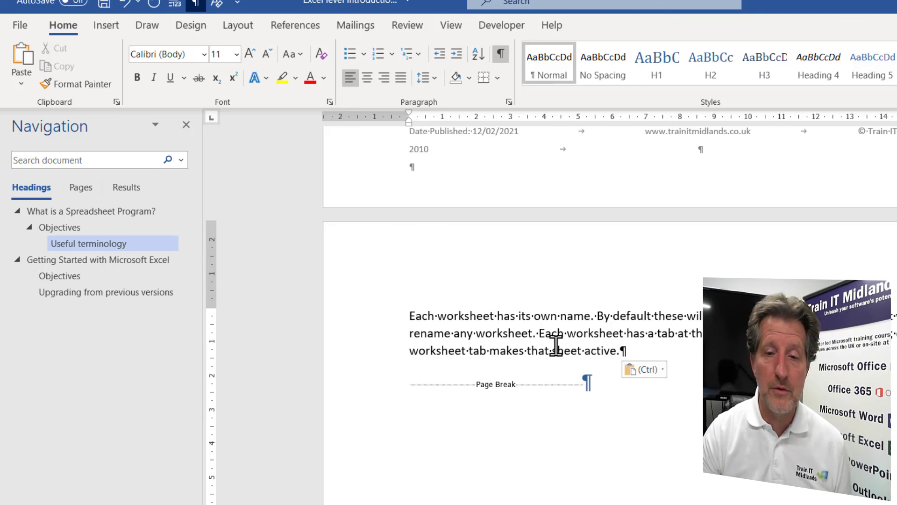
Delete two of the repeated workbook and worksheet paragraph pairs before the page break and hide the formatting marks.
scroll(551, 346, up, 10)
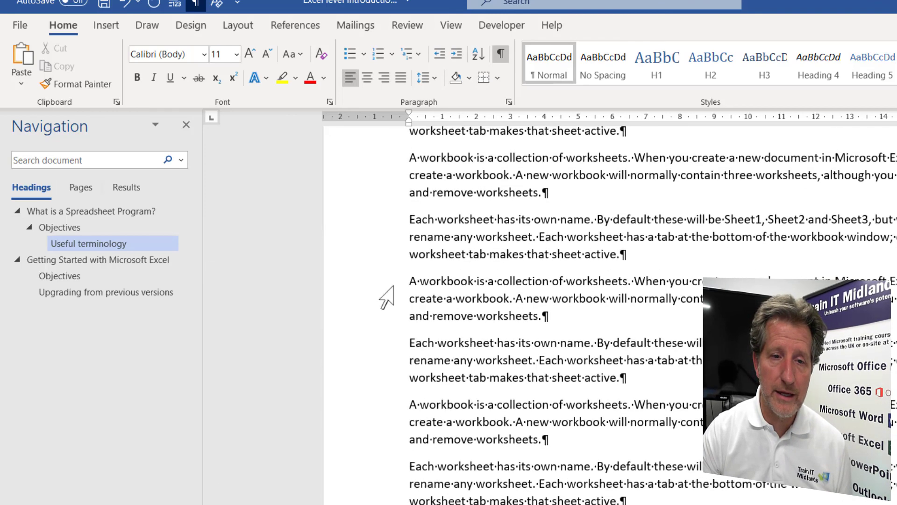
drag(384, 286, 373, 501)
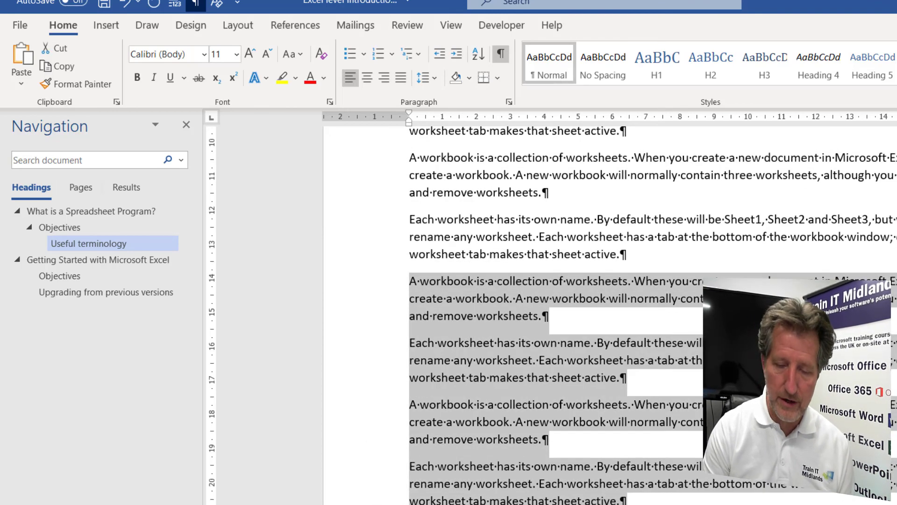
key(Delete)
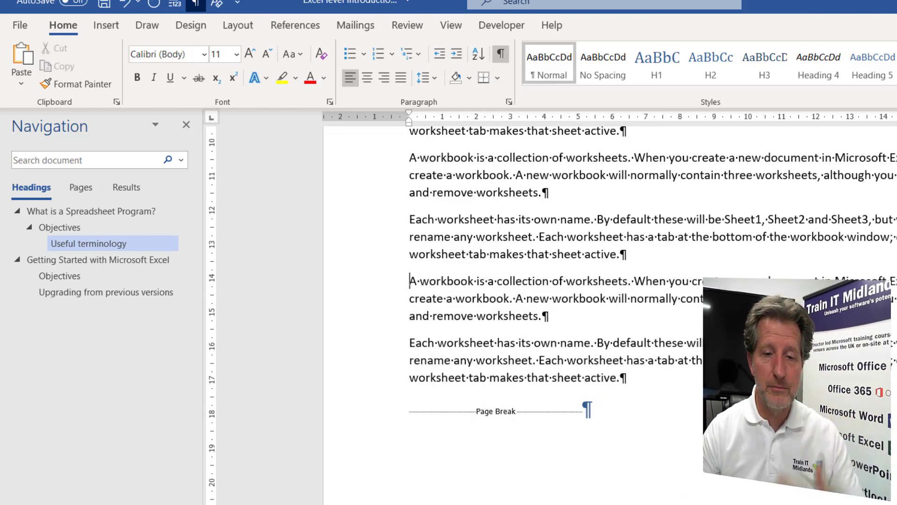
scroll(587, 433, down, 8)
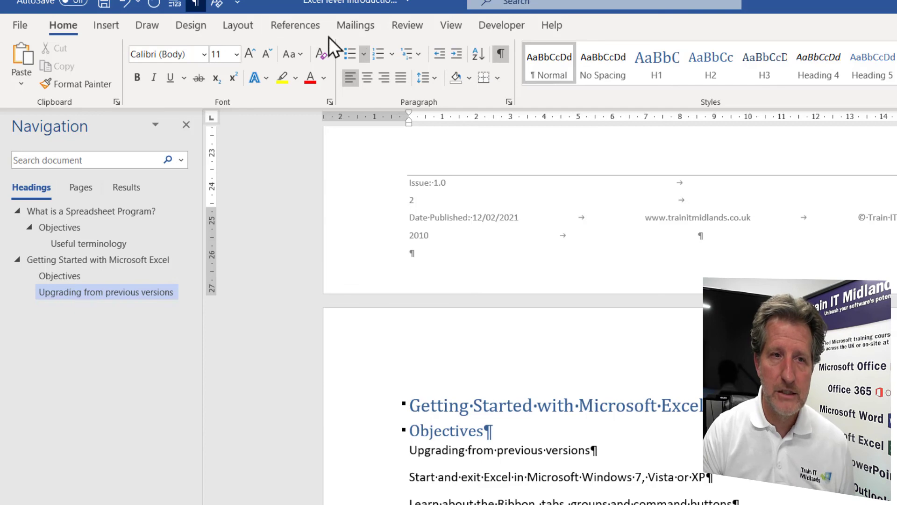
click(196, 3)
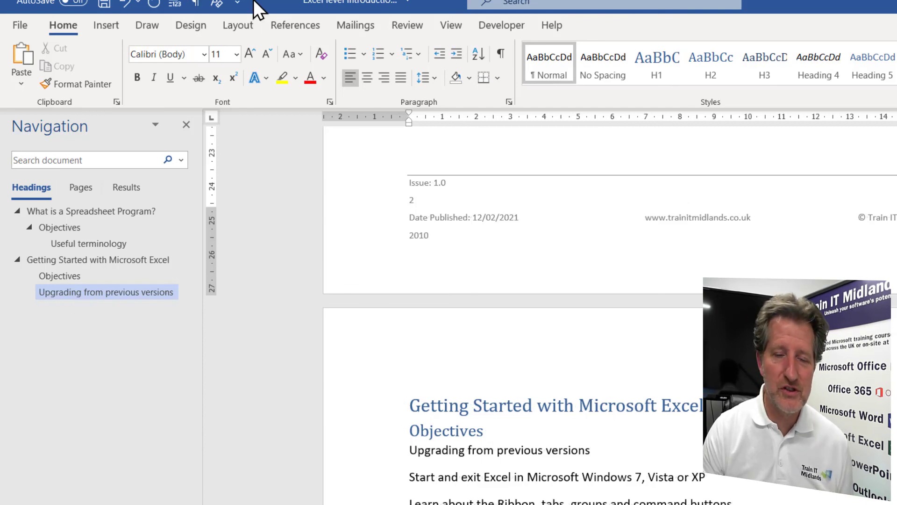